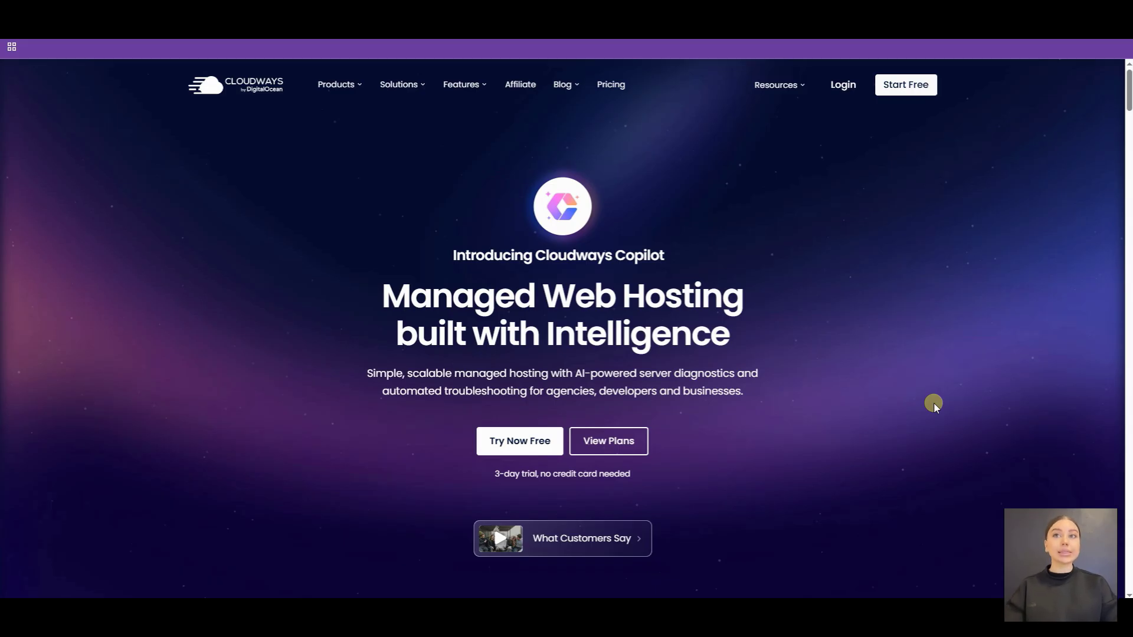
{"action": "scroll", "coordinate": [933, 405], "scroll_direction": "down", "scroll_amount": 1}
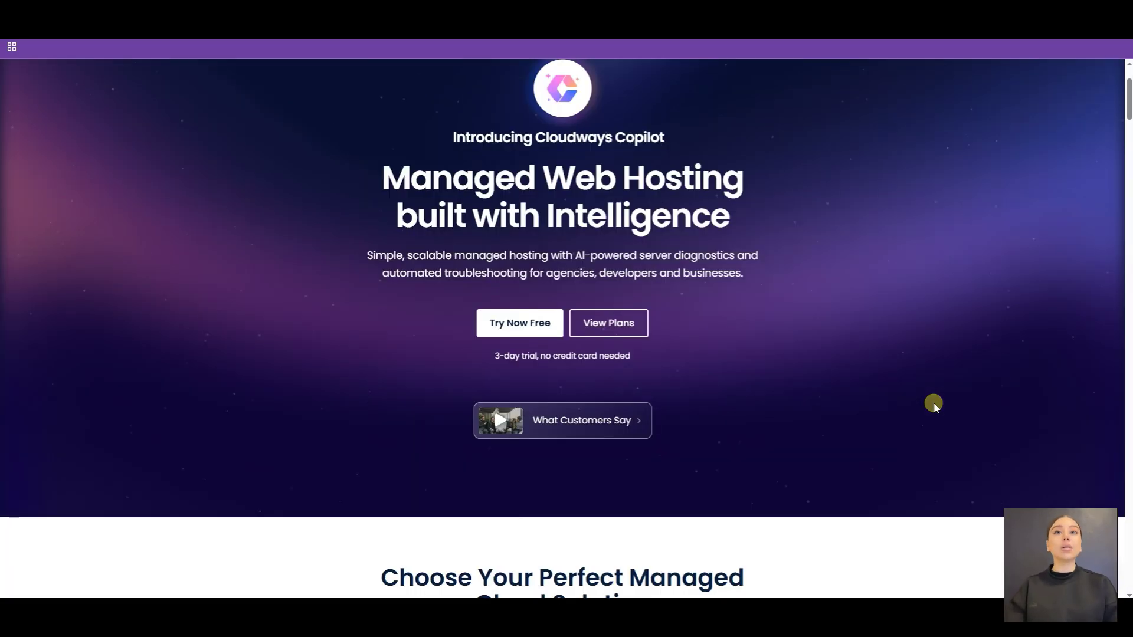
{"action": "scroll", "coordinate": [934, 405], "scroll_direction": "down", "scroll_amount": 1}
{"action": "scroll", "coordinate": [935, 406], "scroll_direction": "down", "scroll_amount": 1}
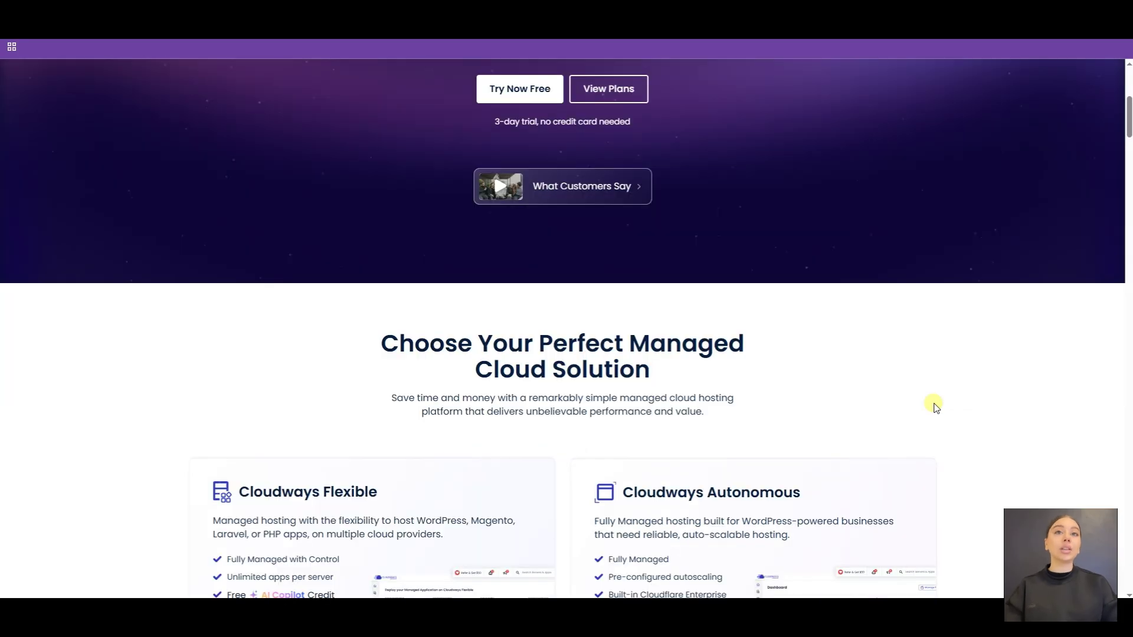
{"action": "scroll", "coordinate": [934, 406], "scroll_direction": "down", "scroll_amount": 1}
{"action": "scroll", "coordinate": [935, 406], "scroll_direction": "down", "scroll_amount": 1}
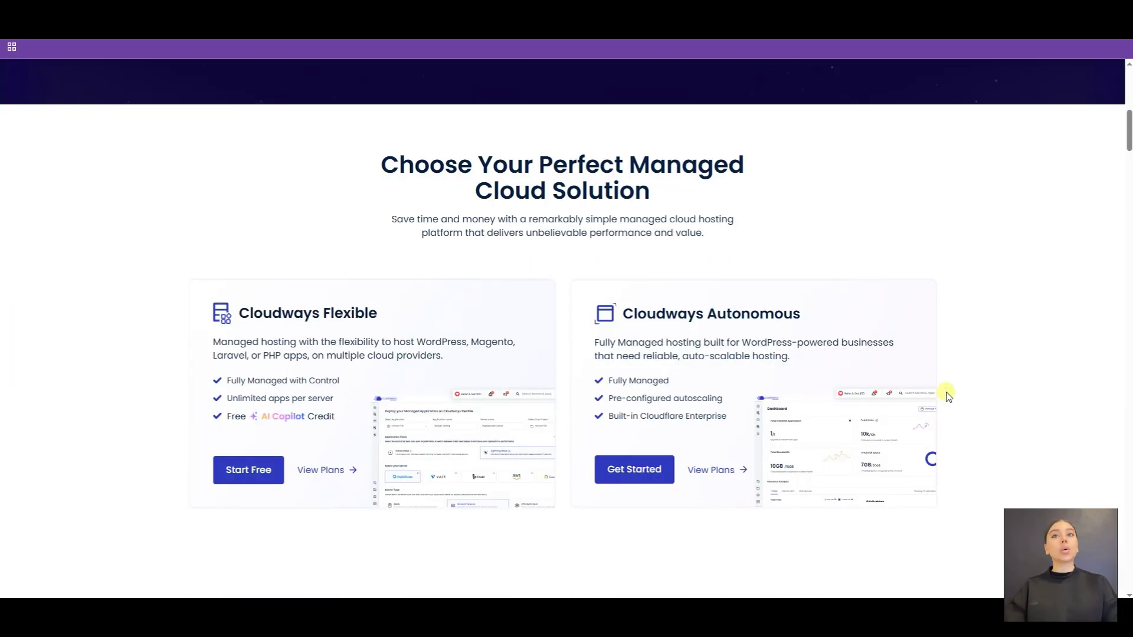
{"action": "scroll", "coordinate": [960, 399], "scroll_direction": "down", "scroll_amount": 1}
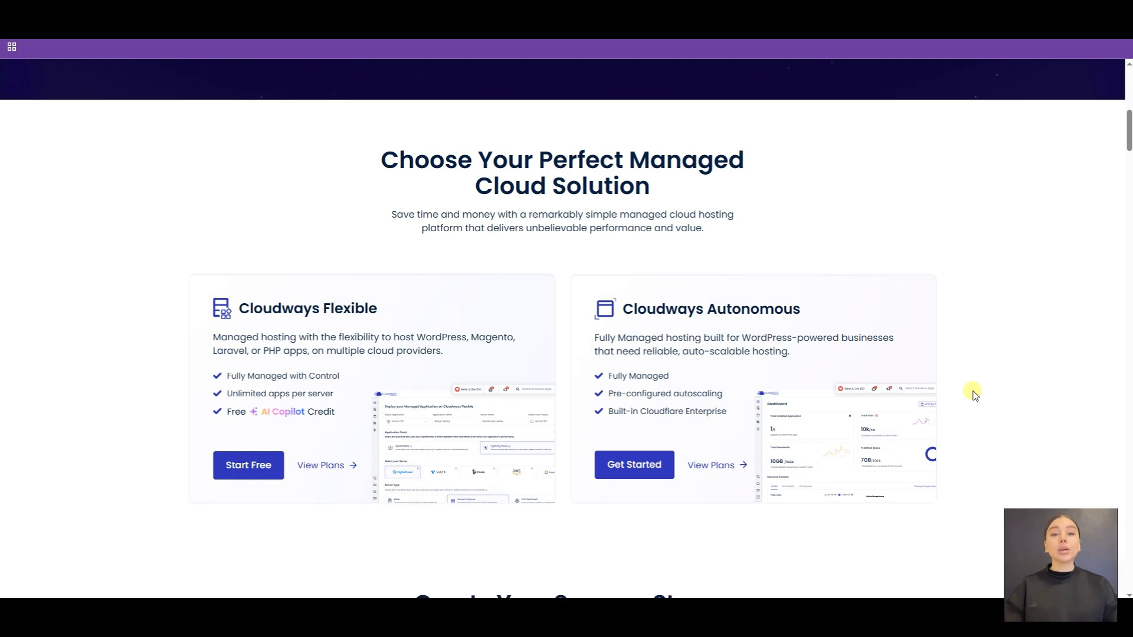
{"action": "scroll", "coordinate": [973, 393], "scroll_direction": "down", "scroll_amount": 4}
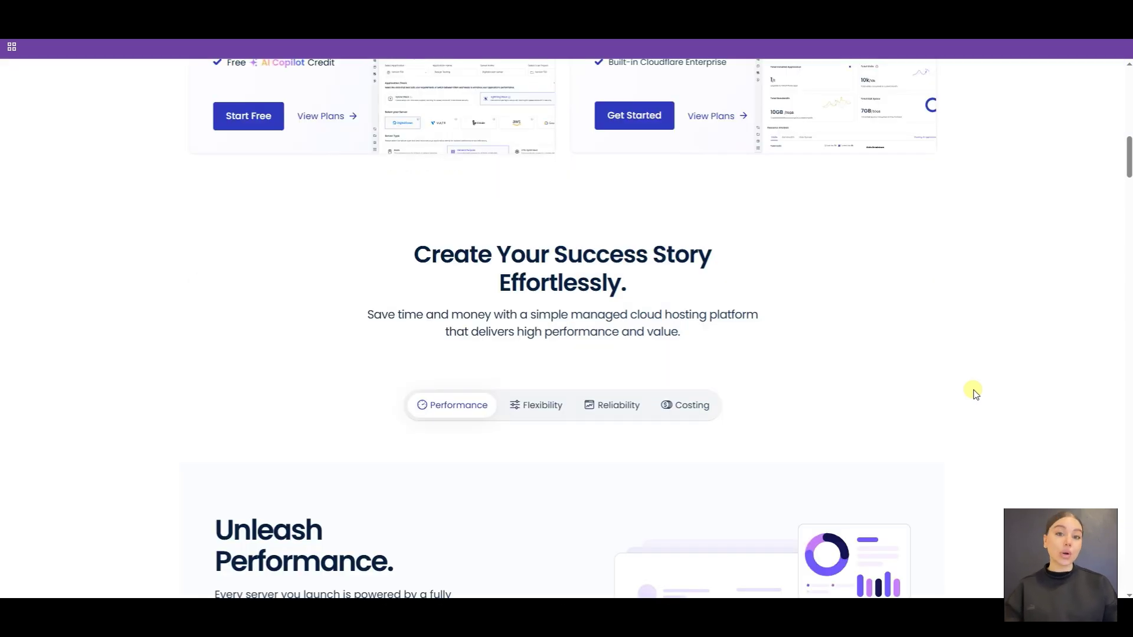
{"action": "scroll", "coordinate": [974, 393], "scroll_direction": "down", "scroll_amount": 1}
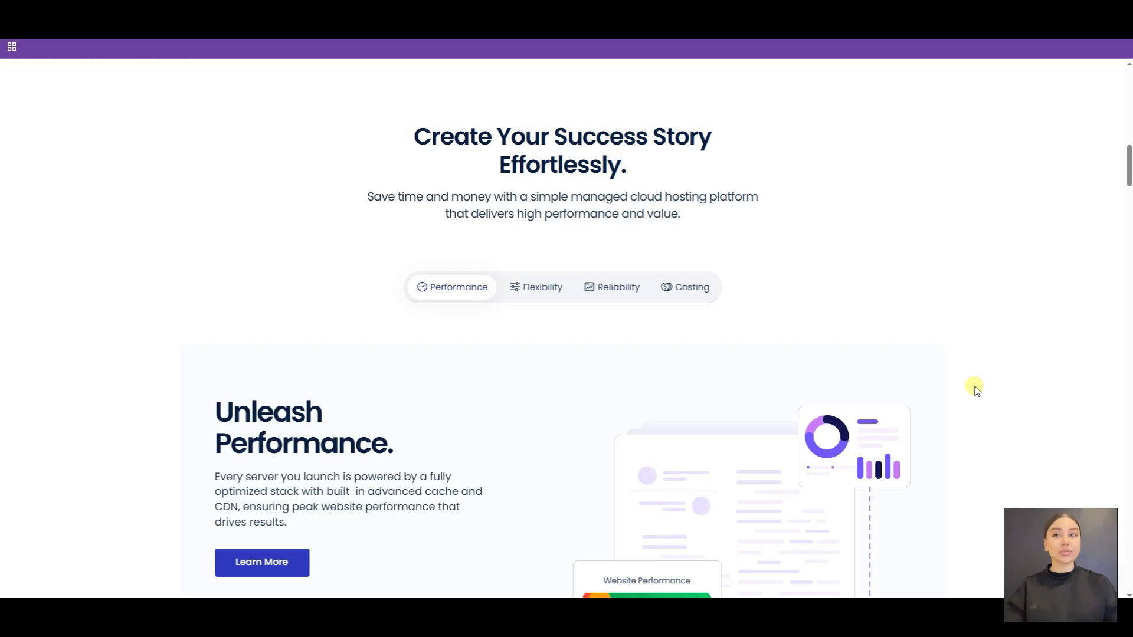
{"action": "scroll", "coordinate": [976, 382], "scroll_direction": "down", "scroll_amount": 1}
{"action": "scroll", "coordinate": [980, 373], "scroll_direction": "down", "scroll_amount": 1}
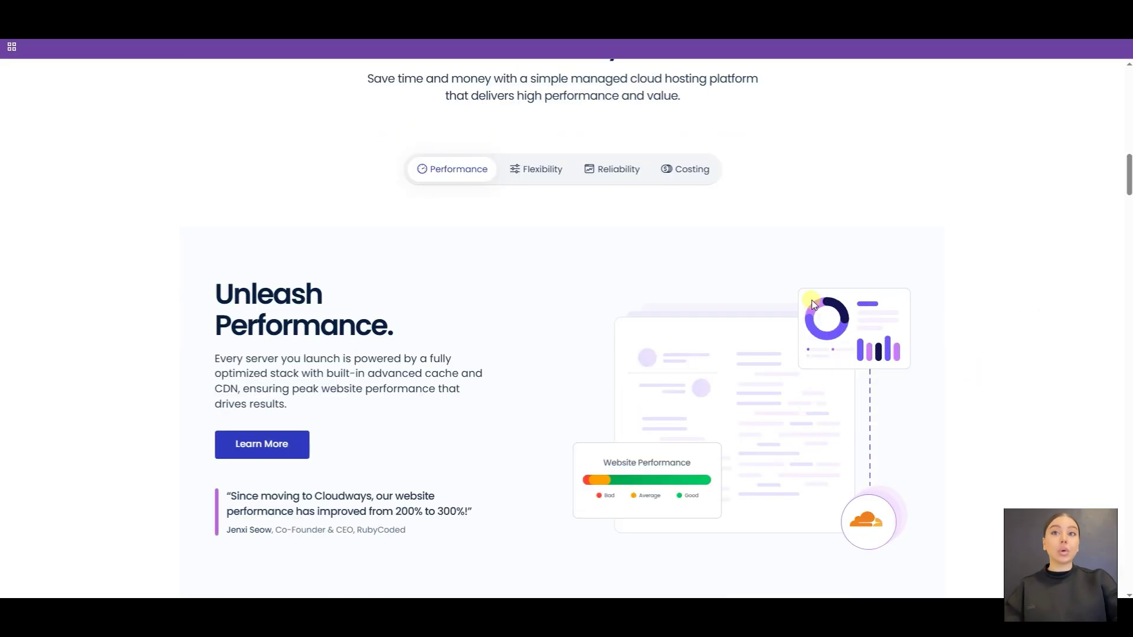
{"action": "scroll", "coordinate": [812, 303], "scroll_direction": "down", "scroll_amount": 1}
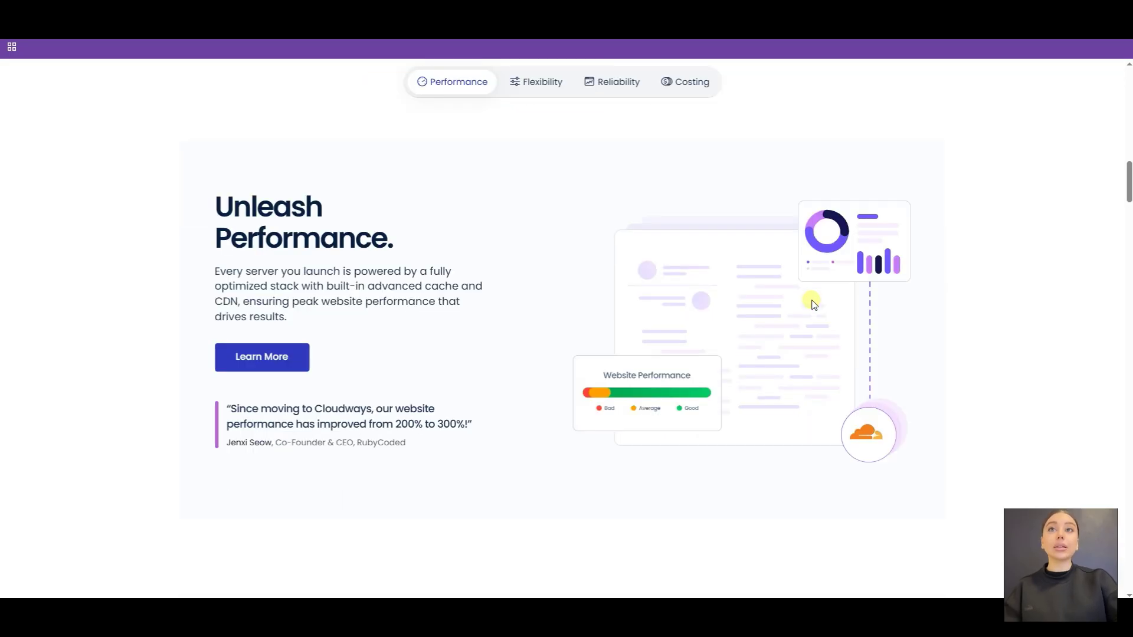
{"action": "scroll", "coordinate": [813, 303], "scroll_direction": "down", "scroll_amount": 1}
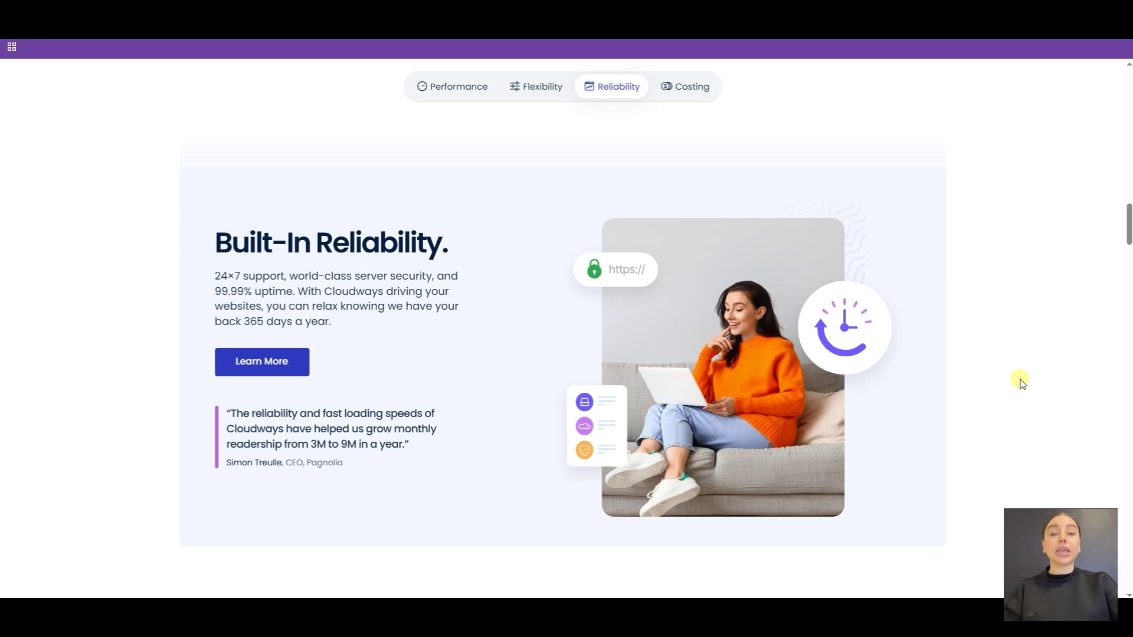
{"action": "scroll", "coordinate": [1022, 382], "scroll_direction": "down", "scroll_amount": 2}
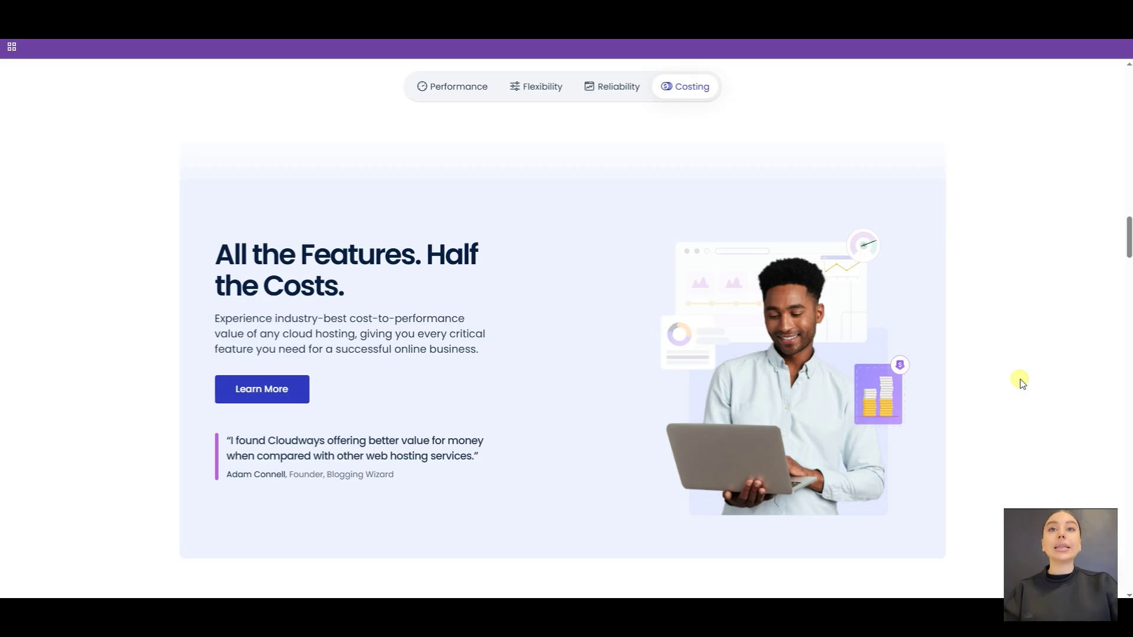
{"action": "scroll", "coordinate": [1023, 383], "scroll_direction": "down", "scroll_amount": 2}
{"action": "scroll", "coordinate": [1022, 382], "scroll_direction": "down", "scroll_amount": 2}
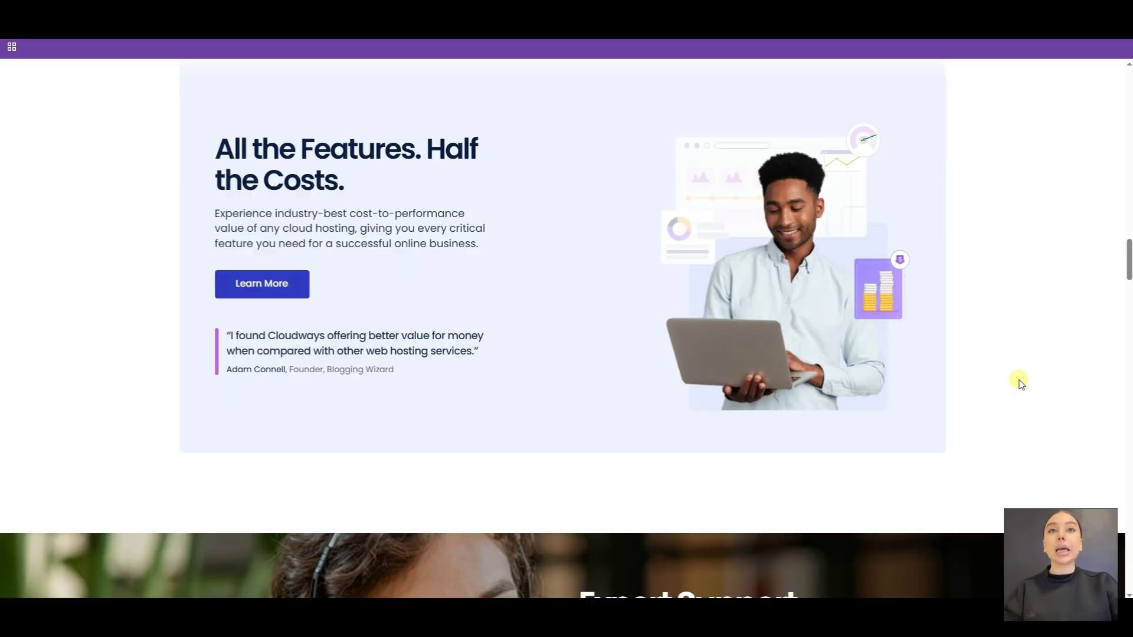
{"action": "scroll", "coordinate": [1020, 383], "scroll_direction": "down", "scroll_amount": 3}
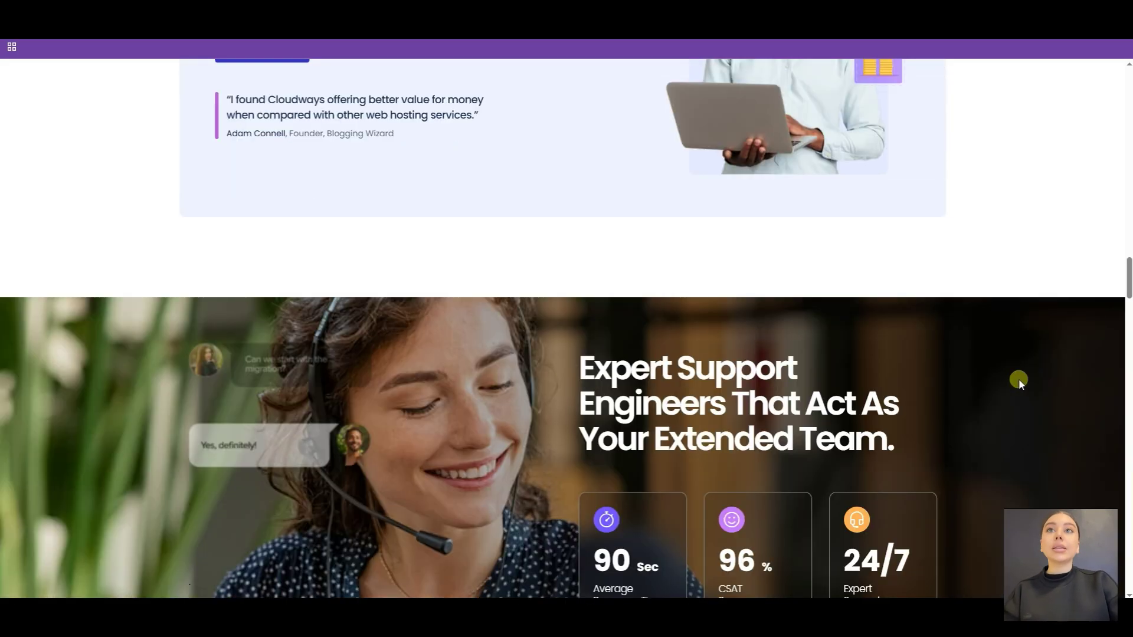
{"action": "scroll", "coordinate": [1019, 381], "scroll_direction": "down", "scroll_amount": 2}
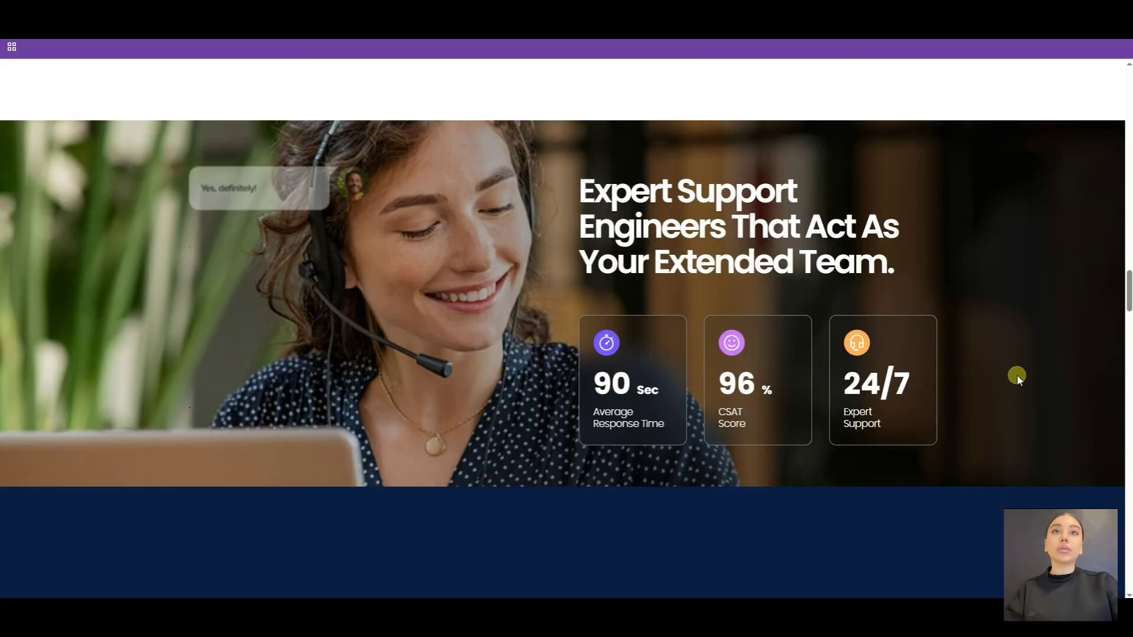
{"action": "scroll", "coordinate": [1015, 370], "scroll_direction": "down", "scroll_amount": 1}
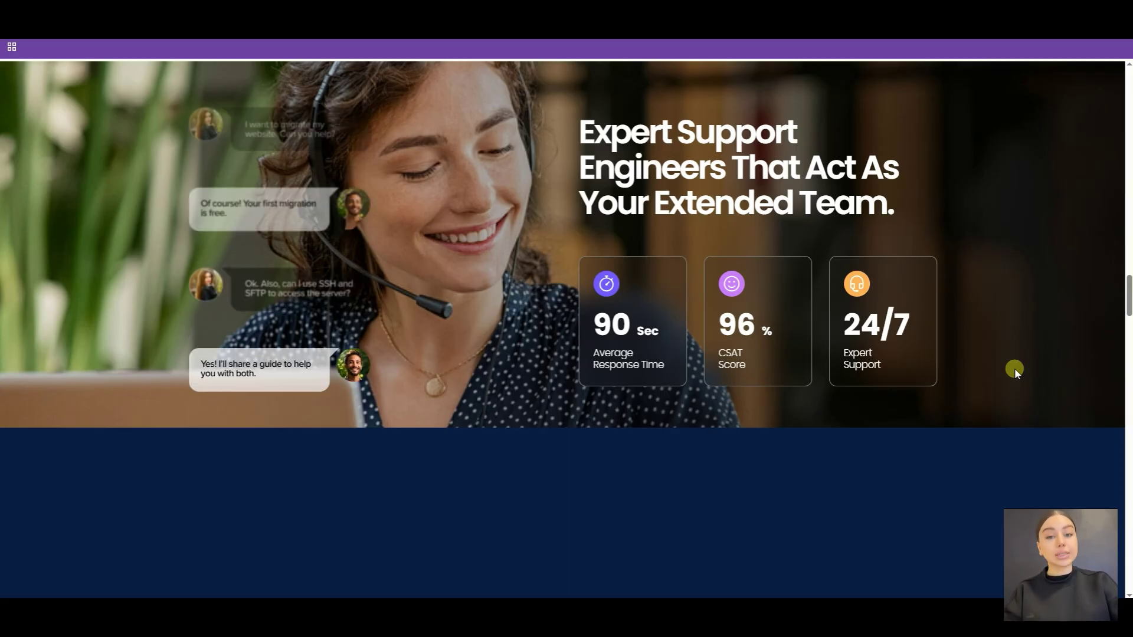
{"action": "scroll", "coordinate": [1014, 367], "scroll_direction": "down", "scroll_amount": 1}
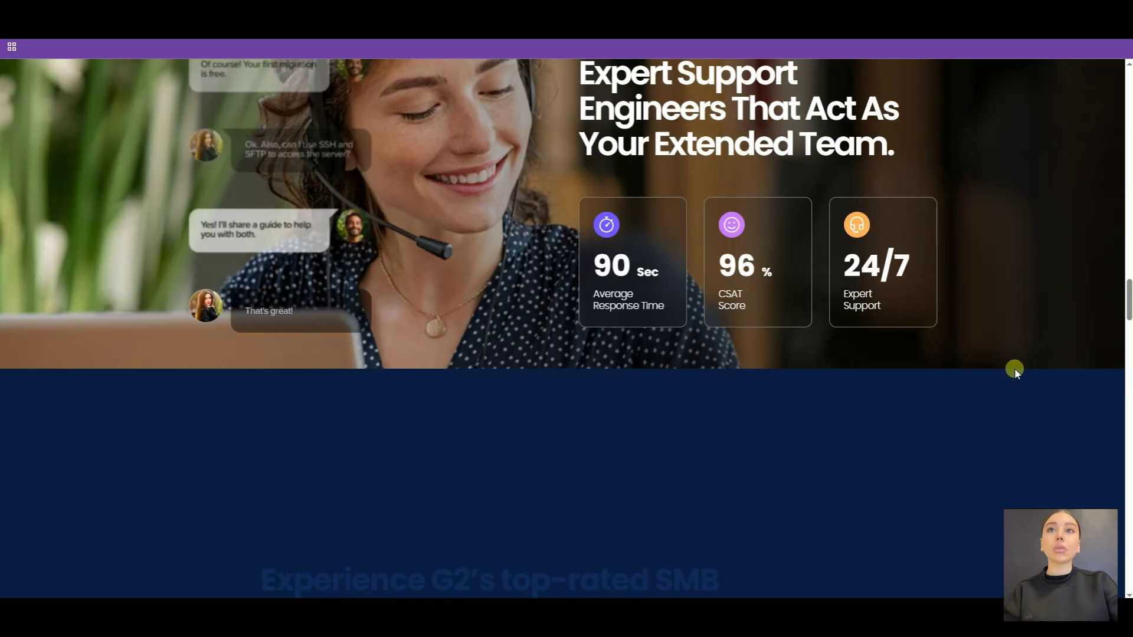
{"action": "scroll", "coordinate": [1015, 368], "scroll_direction": "down", "scroll_amount": 5}
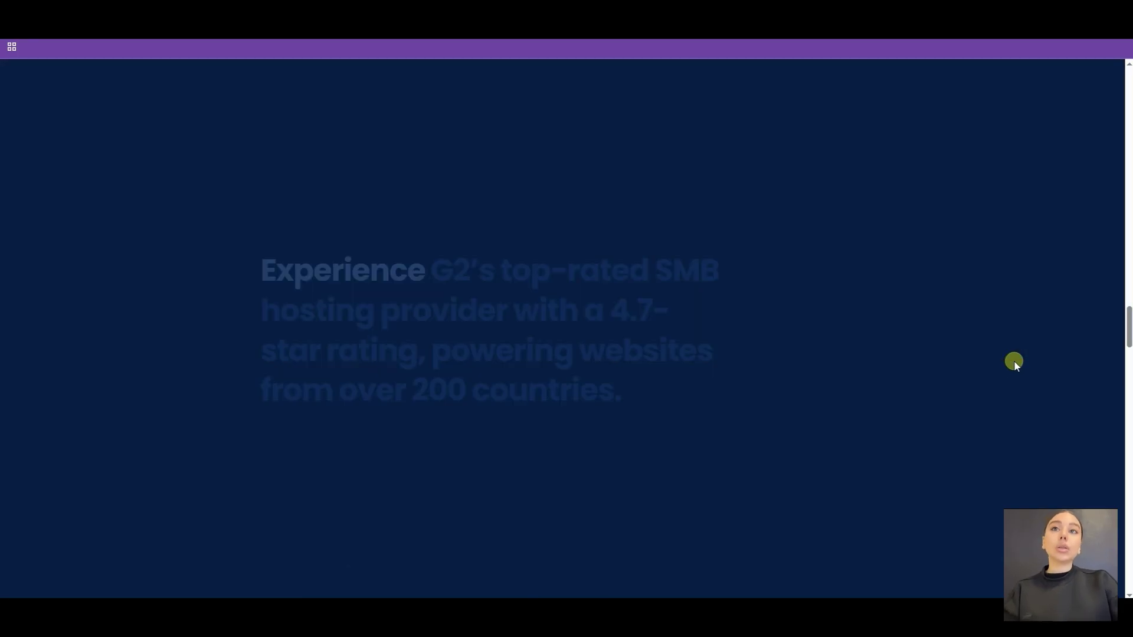
{"action": "scroll", "coordinate": [1013, 360], "scroll_direction": "down", "scroll_amount": 2}
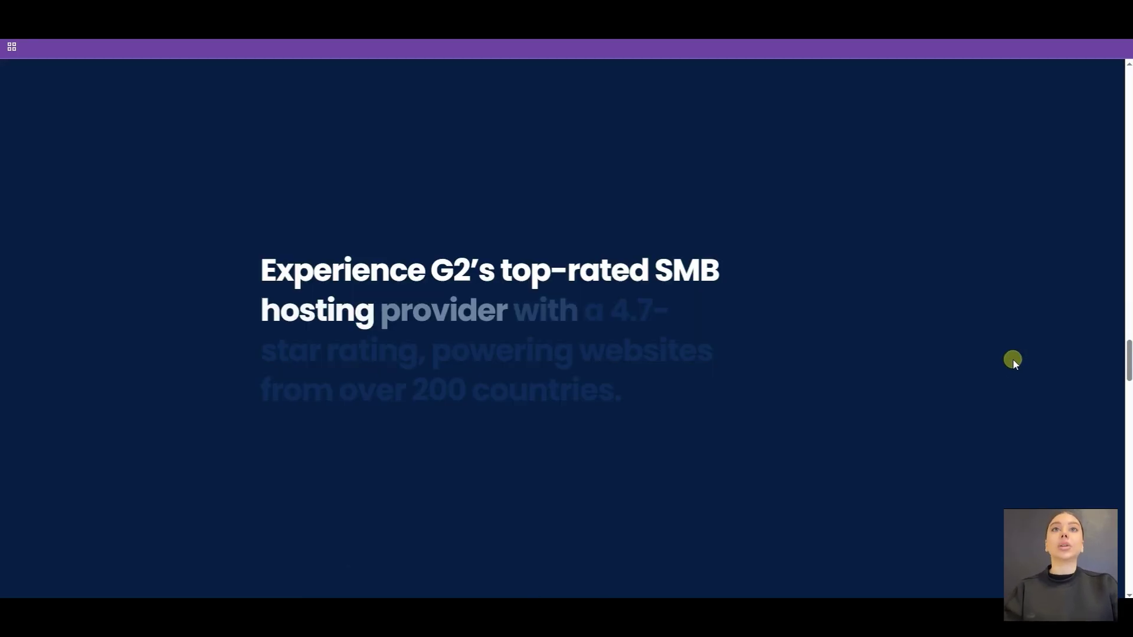
{"action": "scroll", "coordinate": [1013, 358], "scroll_direction": "down", "scroll_amount": 2}
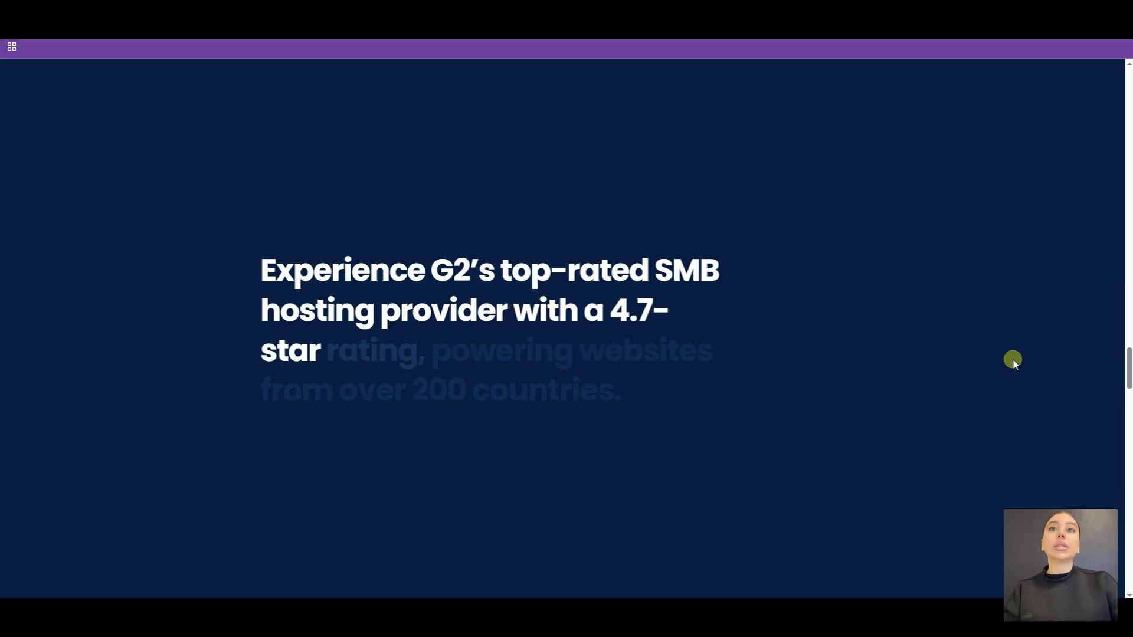
{"action": "scroll", "coordinate": [1012, 358], "scroll_direction": "down", "scroll_amount": 3}
{"action": "scroll", "coordinate": [1012, 359], "scroll_direction": "down", "scroll_amount": 3}
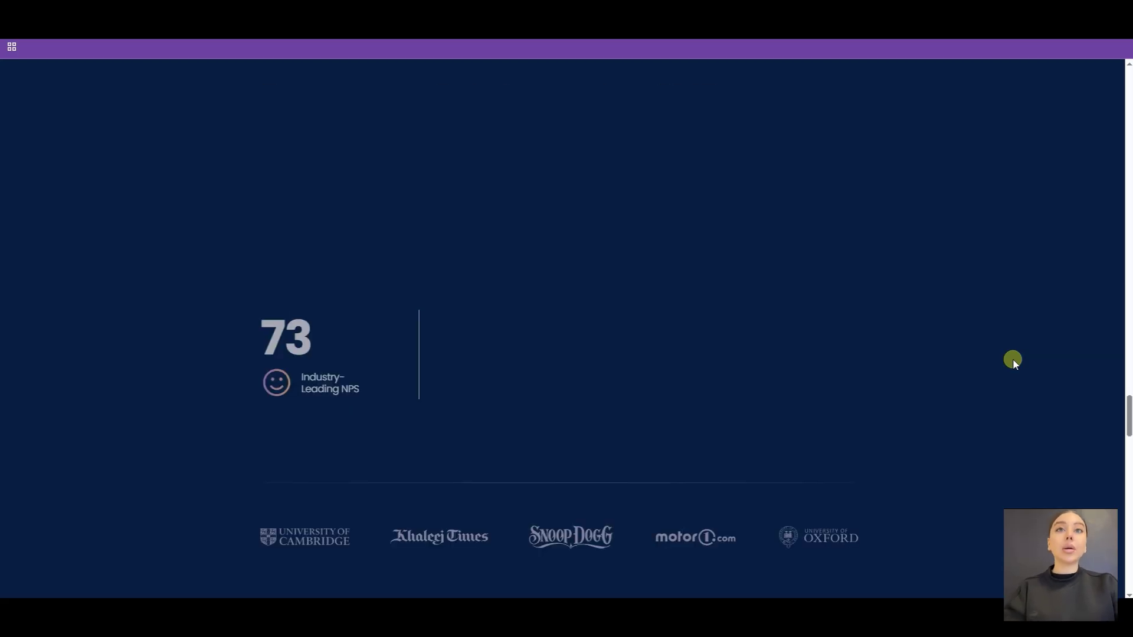
{"action": "scroll", "coordinate": [1013, 359], "scroll_direction": "down", "scroll_amount": 2}
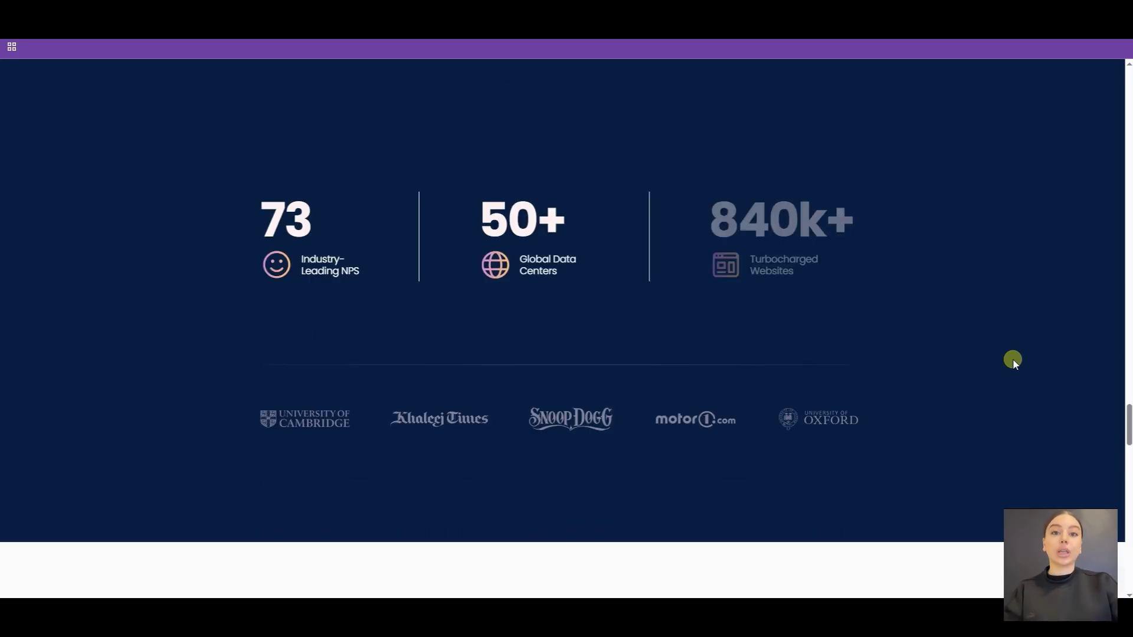
{"action": "scroll", "coordinate": [1013, 359], "scroll_direction": "down", "scroll_amount": 3}
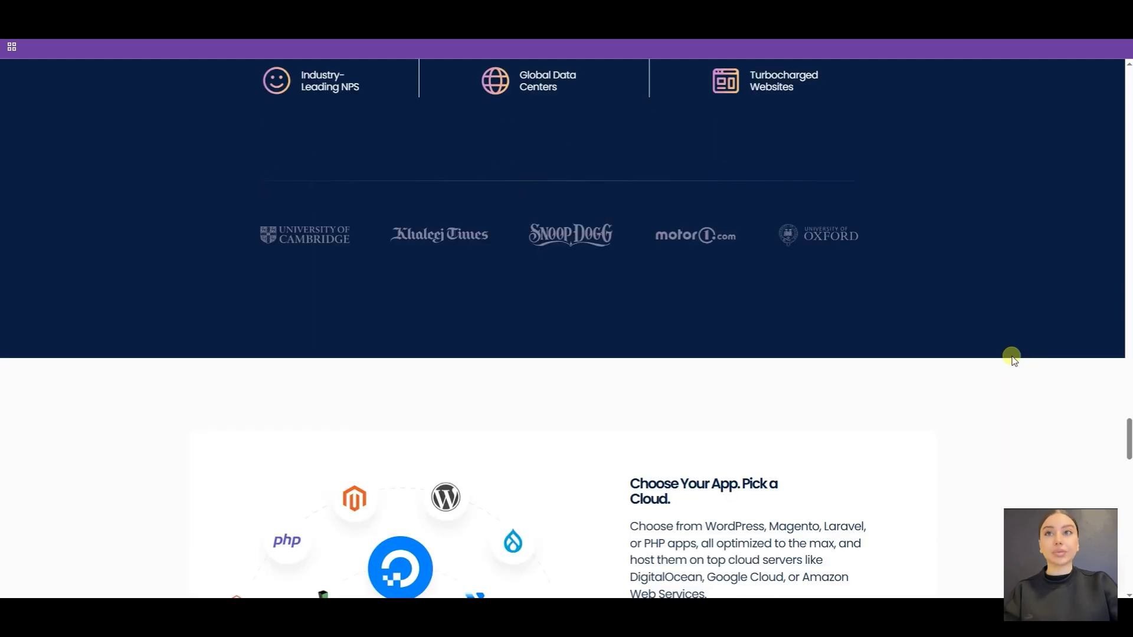
{"action": "scroll", "coordinate": [1013, 358], "scroll_direction": "down", "scroll_amount": 3}
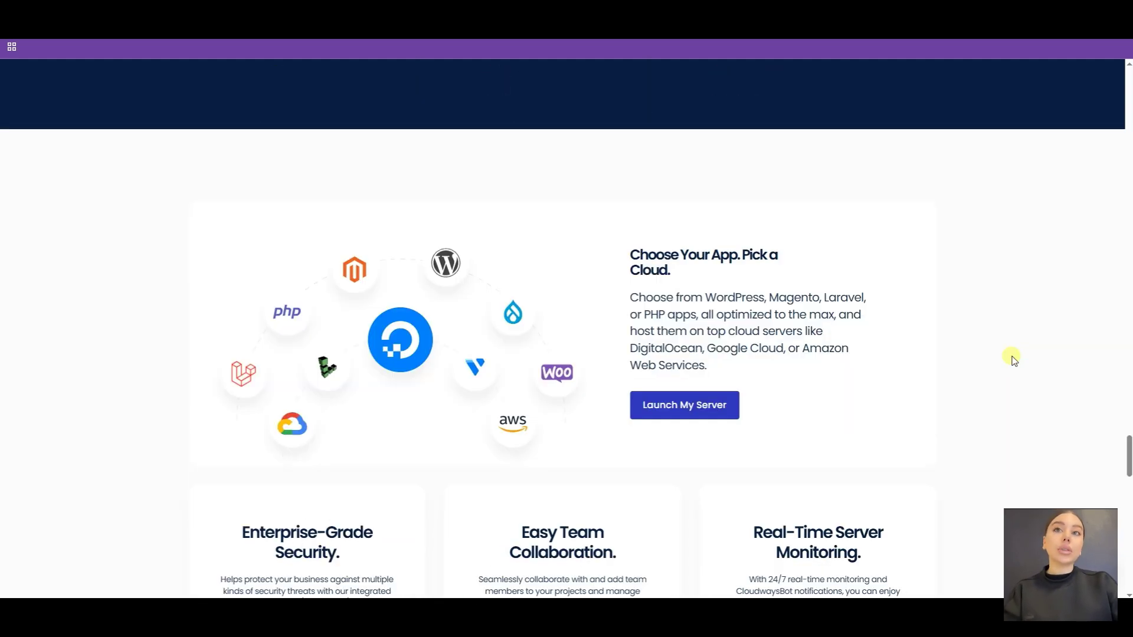
{"action": "scroll", "coordinate": [1012, 359], "scroll_direction": "down", "scroll_amount": 1}
{"action": "scroll", "coordinate": [1013, 358], "scroll_direction": "down", "scroll_amount": 1}
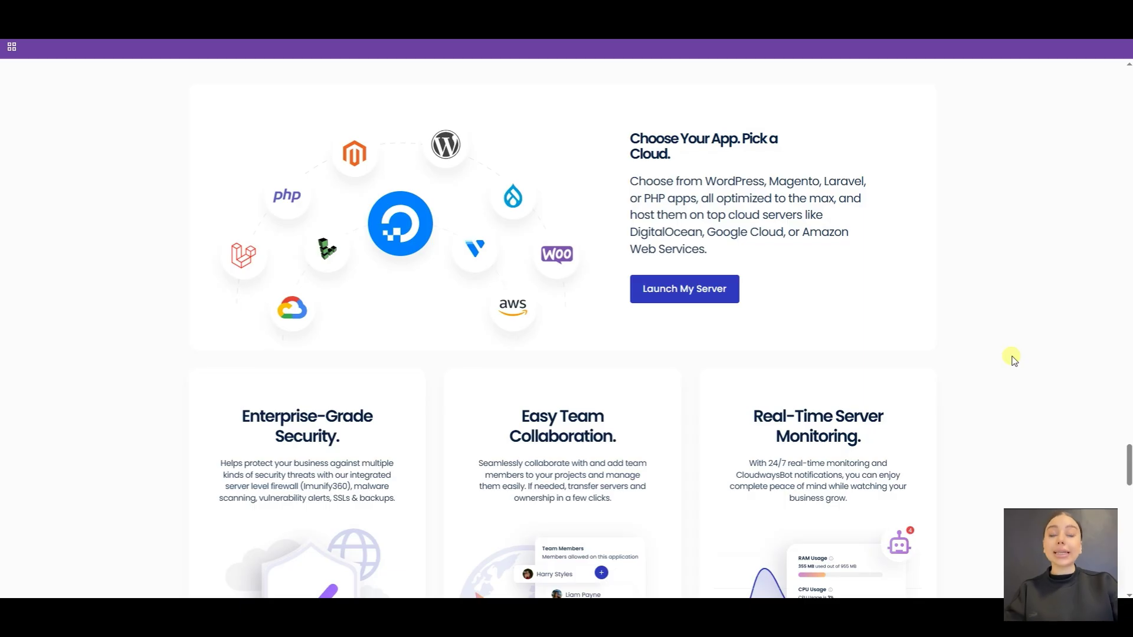
{"action": "scroll", "coordinate": [1013, 358], "scroll_direction": "down", "scroll_amount": 1}
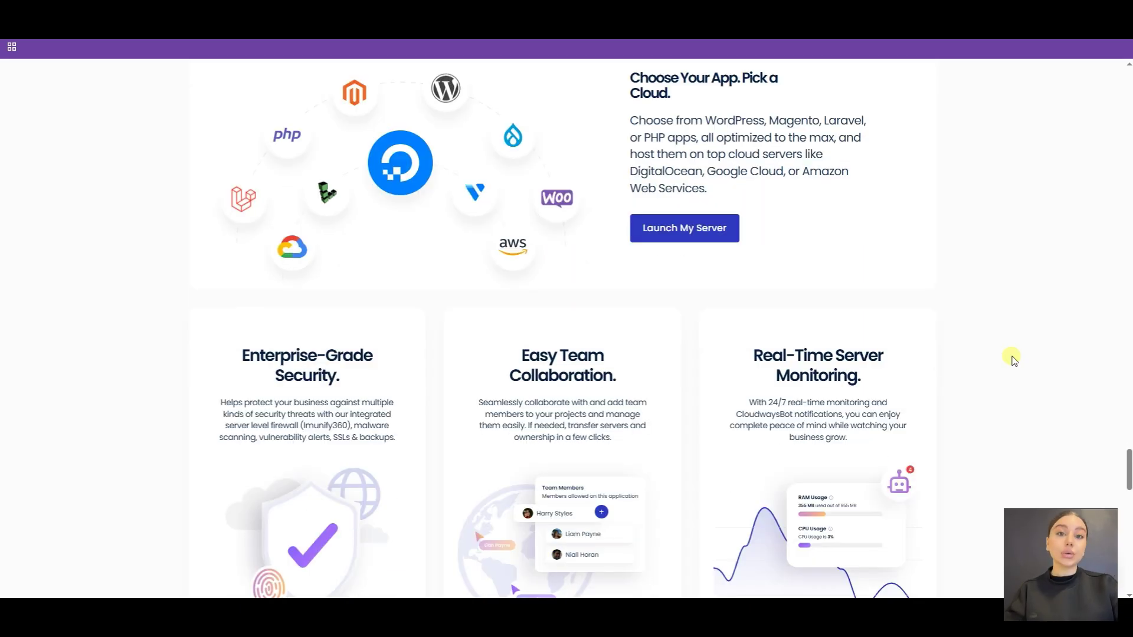
{"action": "scroll", "coordinate": [1012, 359], "scroll_direction": "down", "scroll_amount": 2}
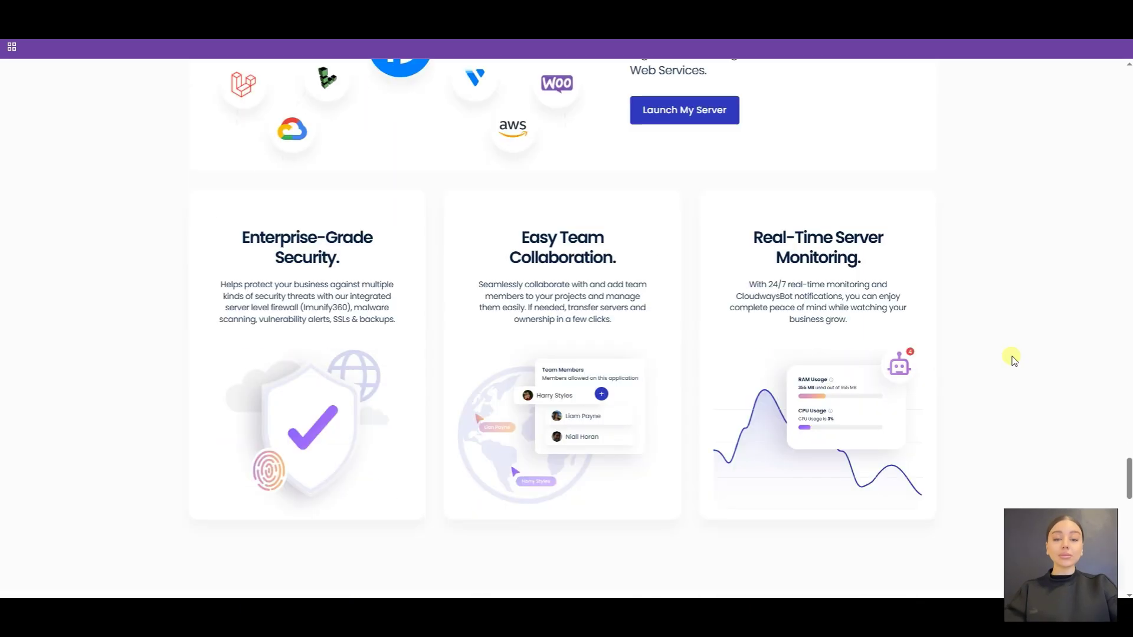
{"action": "scroll", "coordinate": [1013, 358], "scroll_direction": "down", "scroll_amount": 1}
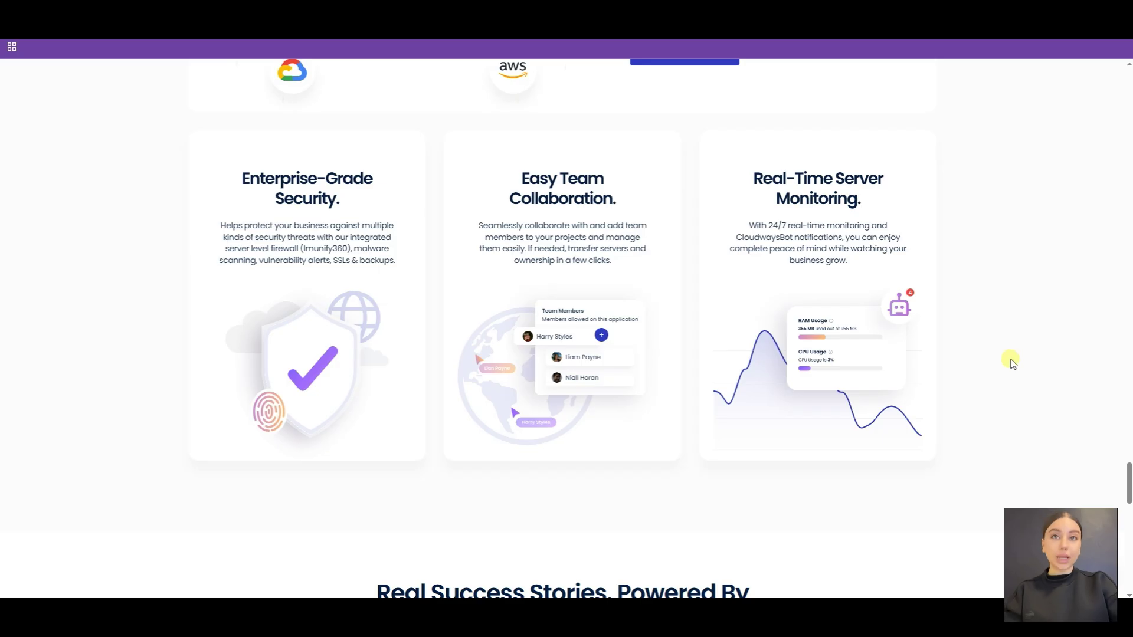
{"action": "scroll", "coordinate": [1012, 362], "scroll_direction": "down", "scroll_amount": 4}
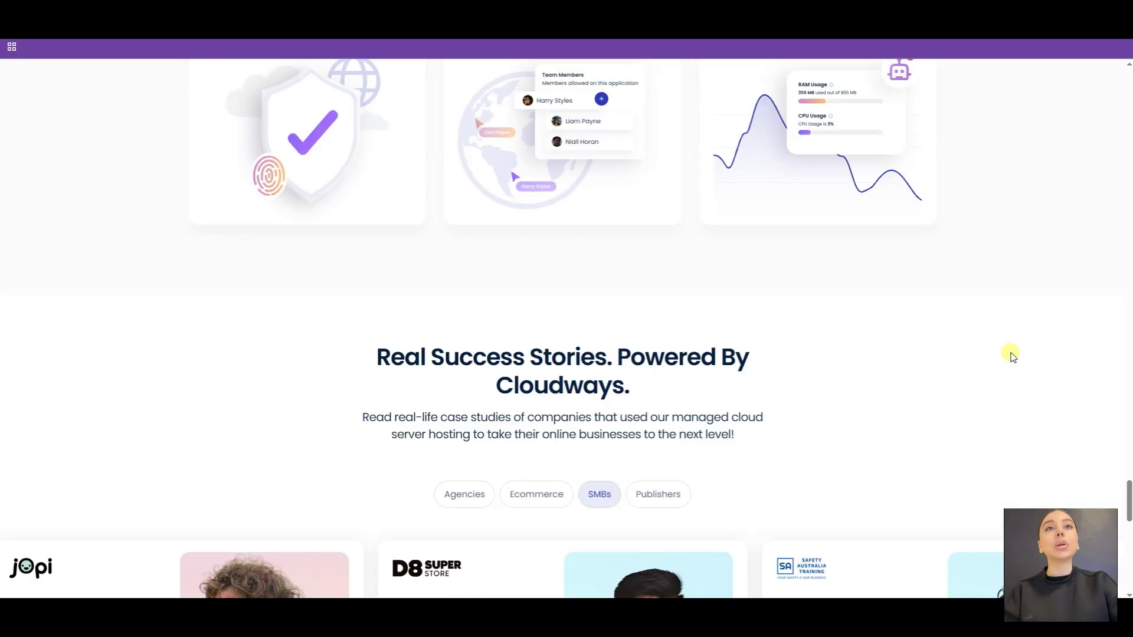
{"action": "scroll", "coordinate": [1012, 357], "scroll_direction": "down", "scroll_amount": 2}
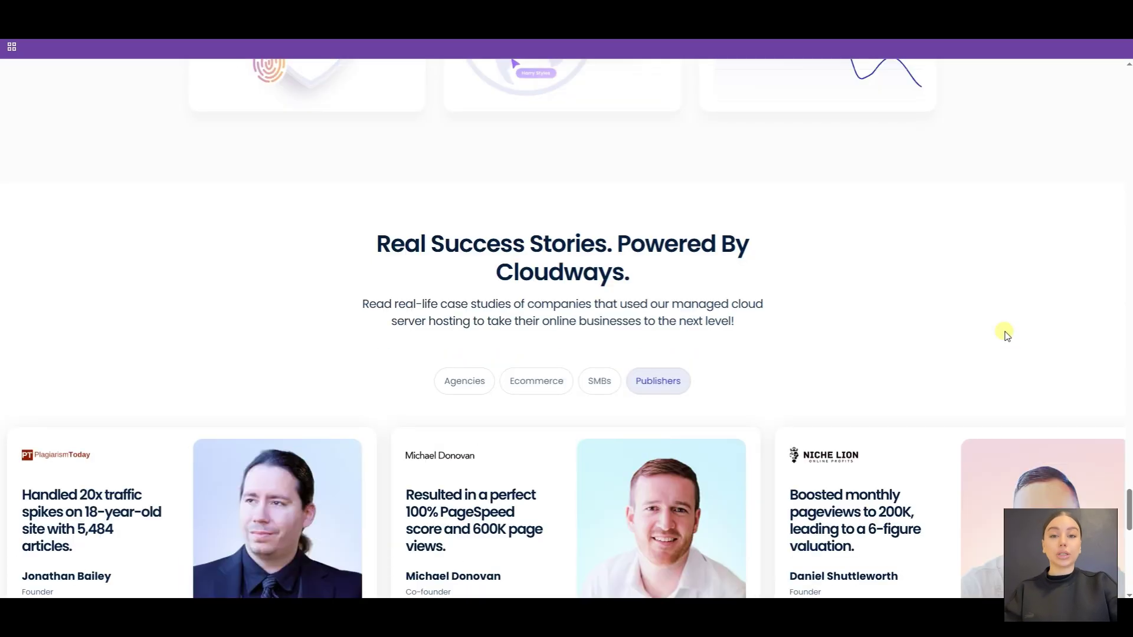
{"action": "scroll", "coordinate": [1004, 334], "scroll_direction": "down", "scroll_amount": 2}
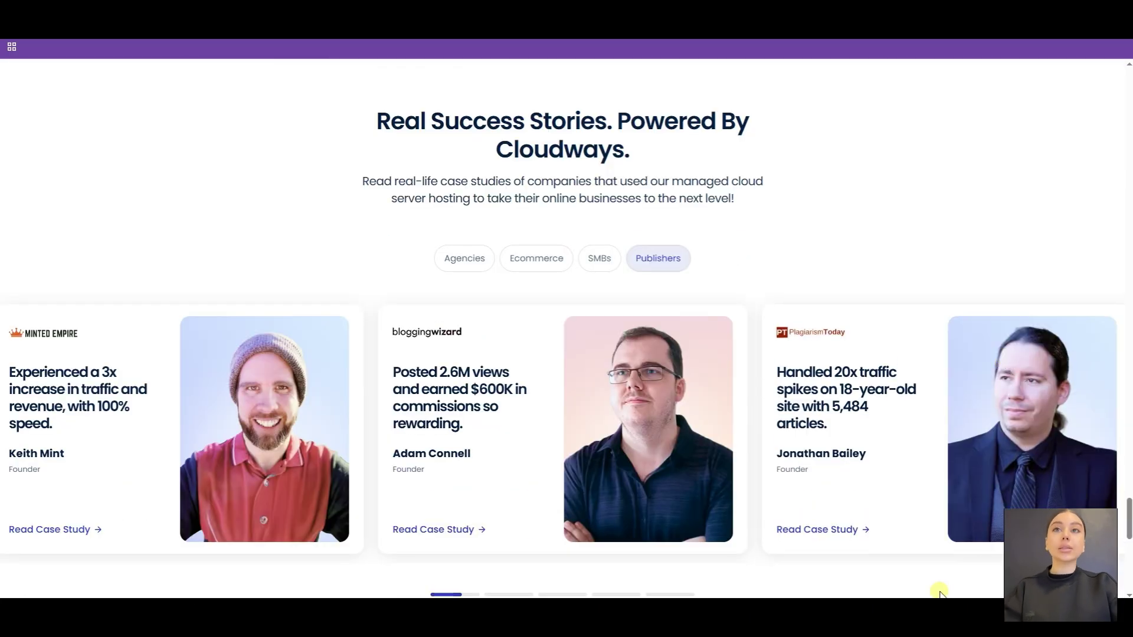
{"action": "scroll", "coordinate": [892, 503], "scroll_direction": "down", "scroll_amount": 1}
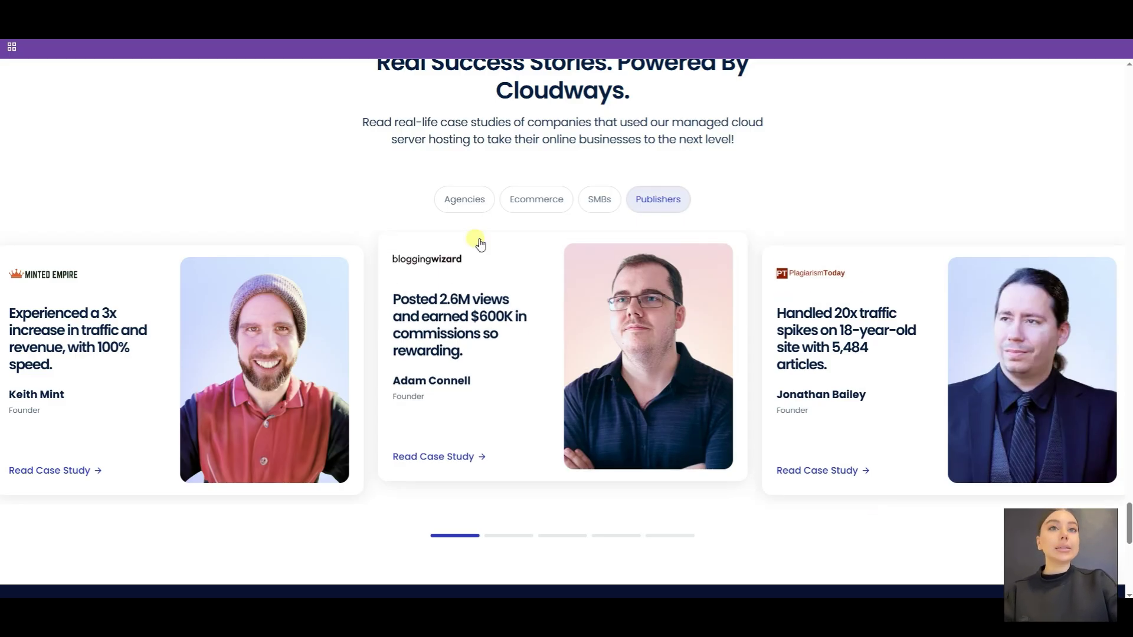
Filter the success stories by Agencies, Ecommerce, SMBs, then Publishers.
{"action": "left_click", "coordinate": [458, 191]}
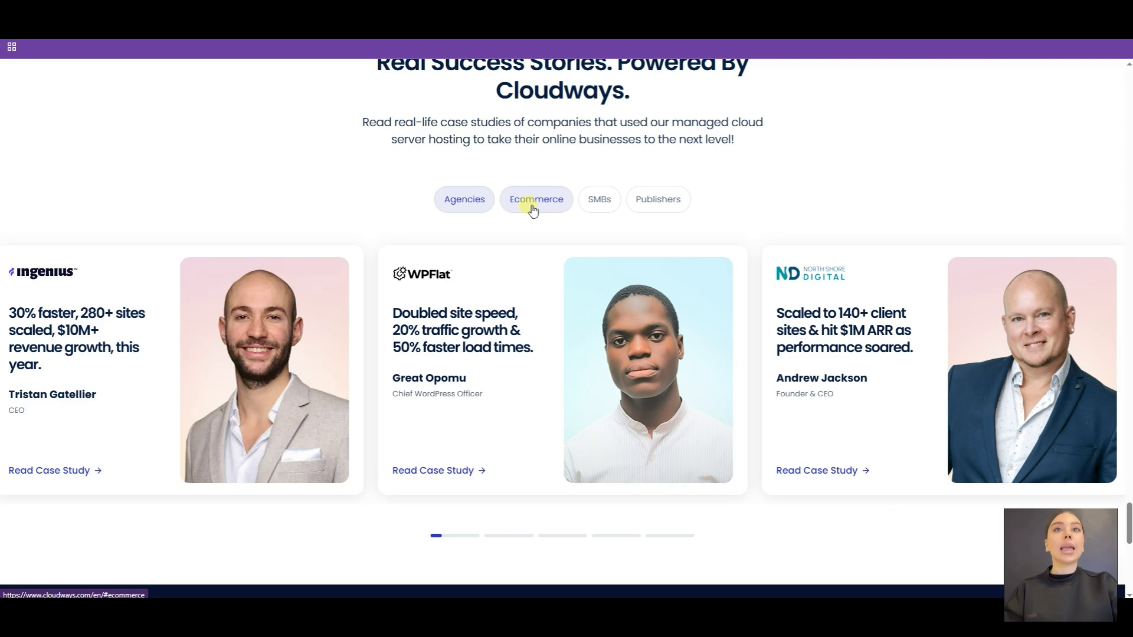
{"action": "left_click", "coordinate": [532, 210]}
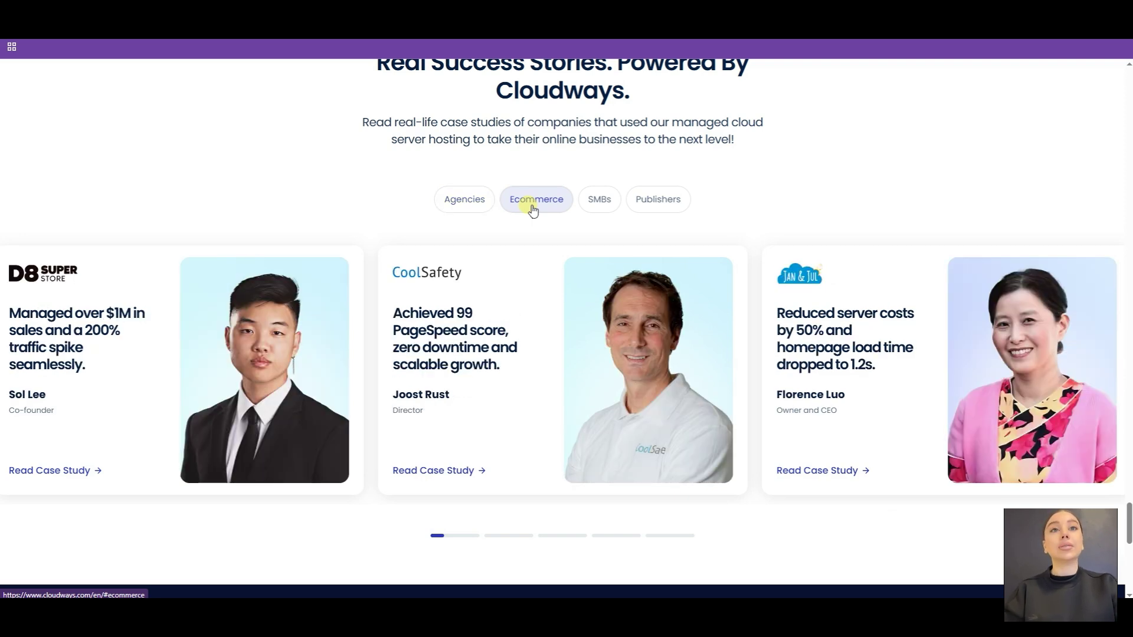
{"action": "left_click", "coordinate": [598, 210]}
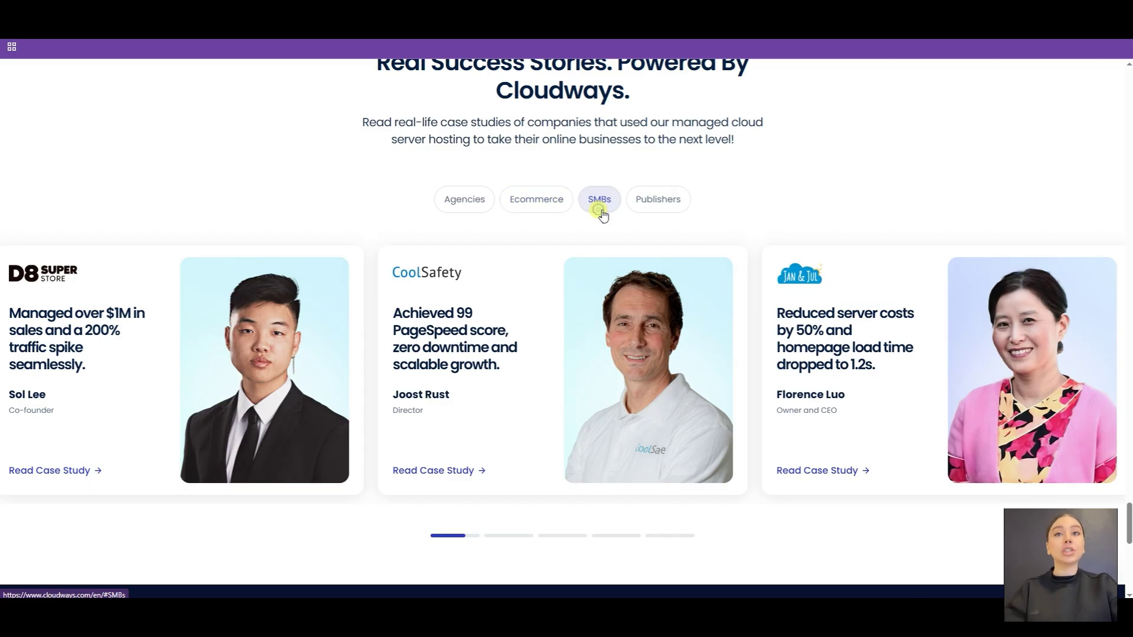
{"action": "left_click", "coordinate": [645, 203]}
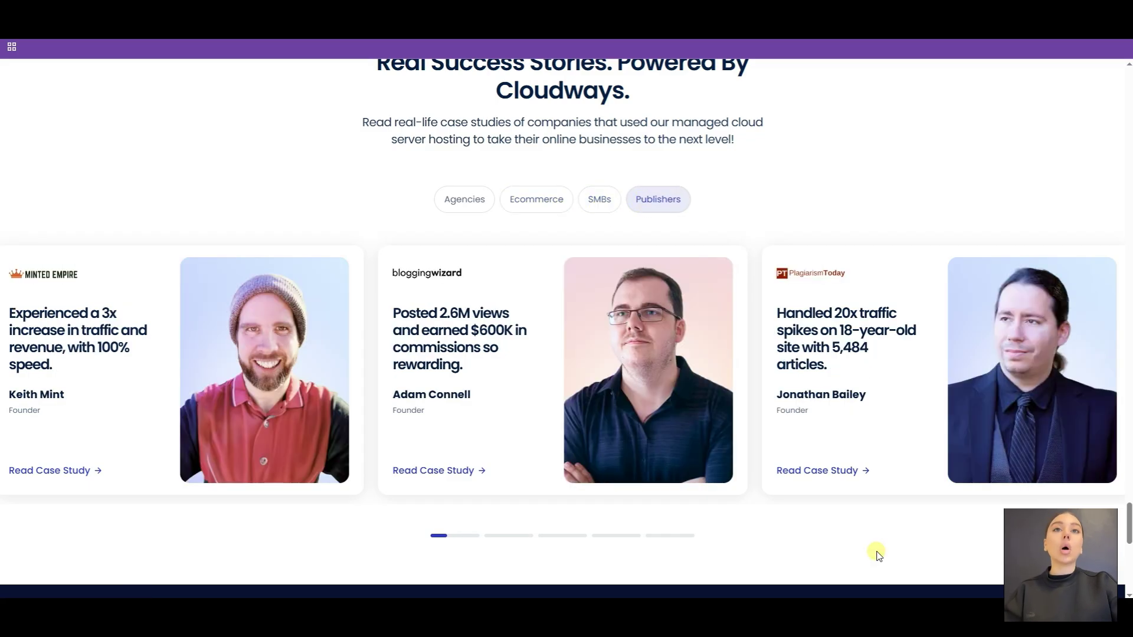
{"action": "scroll", "coordinate": [879, 555], "scroll_direction": "down", "scroll_amount": 2}
{"action": "scroll", "coordinate": [888, 517], "scroll_direction": "down", "scroll_amount": 2}
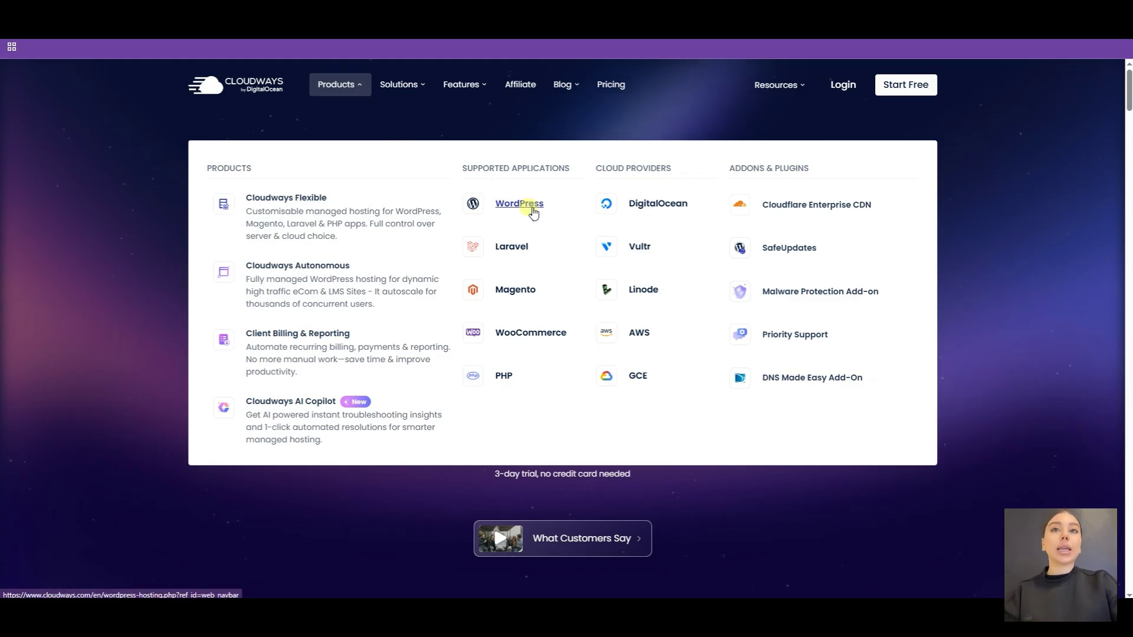
Open the WordPress hosting page from Supported Applications in the Products menu.
{"action": "left_click", "coordinate": [531, 213]}
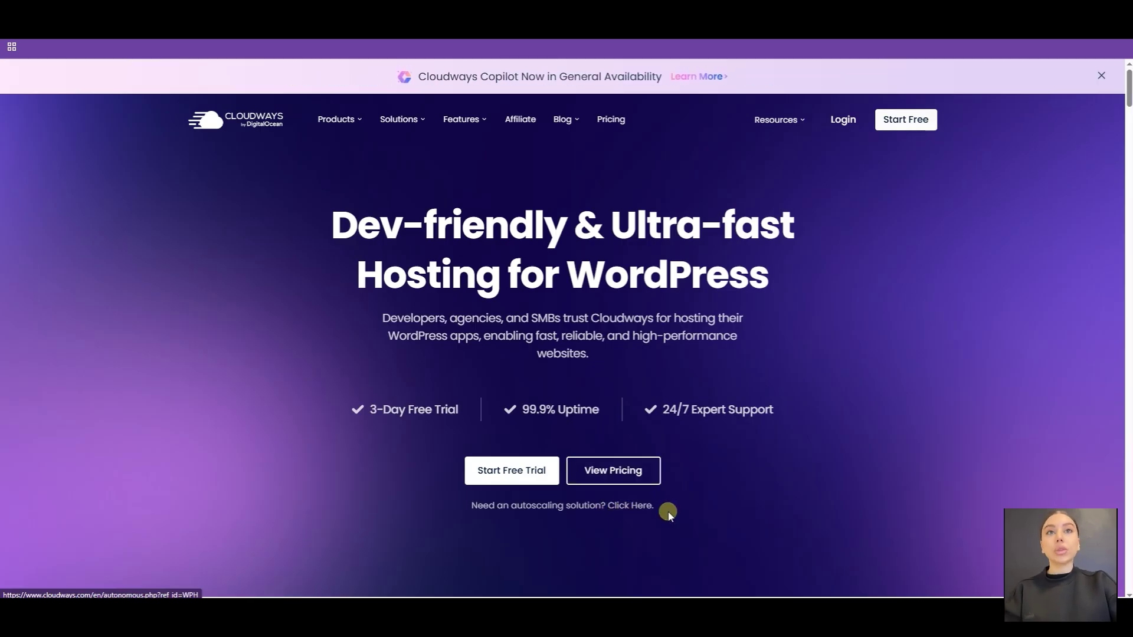
{"action": "scroll", "coordinate": [862, 415], "scroll_direction": "down", "scroll_amount": 2}
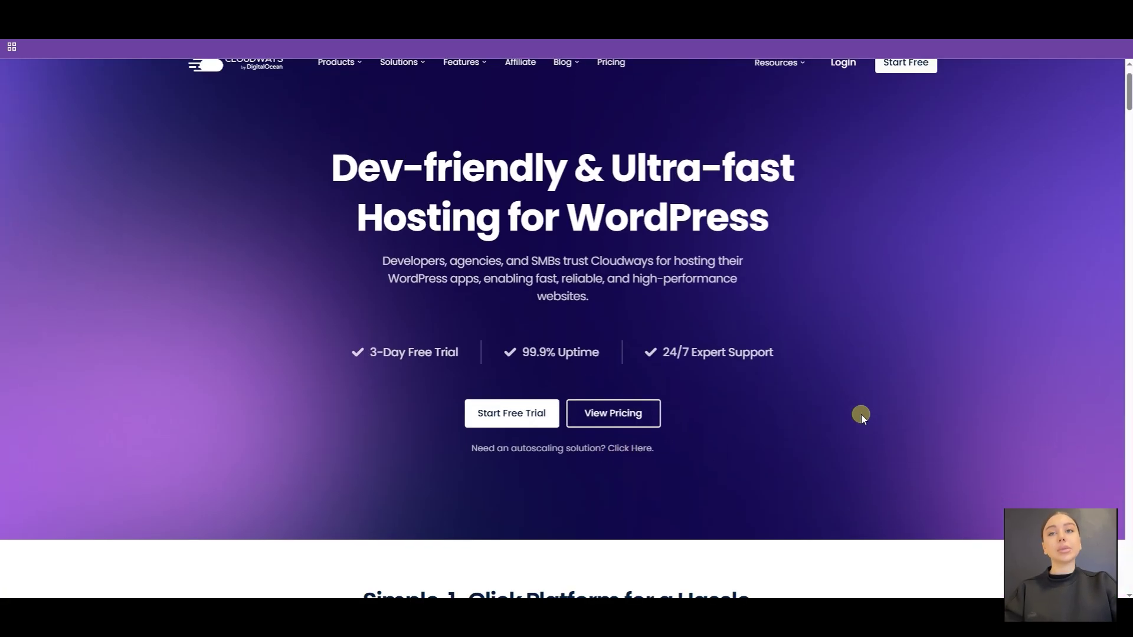
{"action": "scroll", "coordinate": [860, 413], "scroll_direction": "down", "scroll_amount": 3}
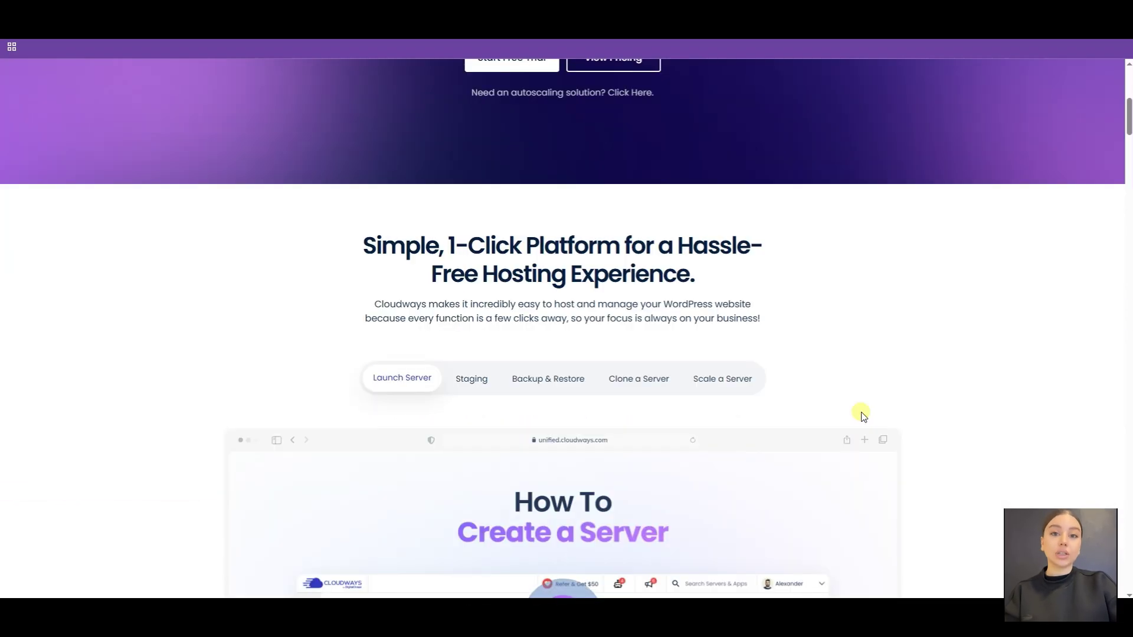
{"action": "scroll", "coordinate": [961, 373], "scroll_direction": "down", "scroll_amount": 2}
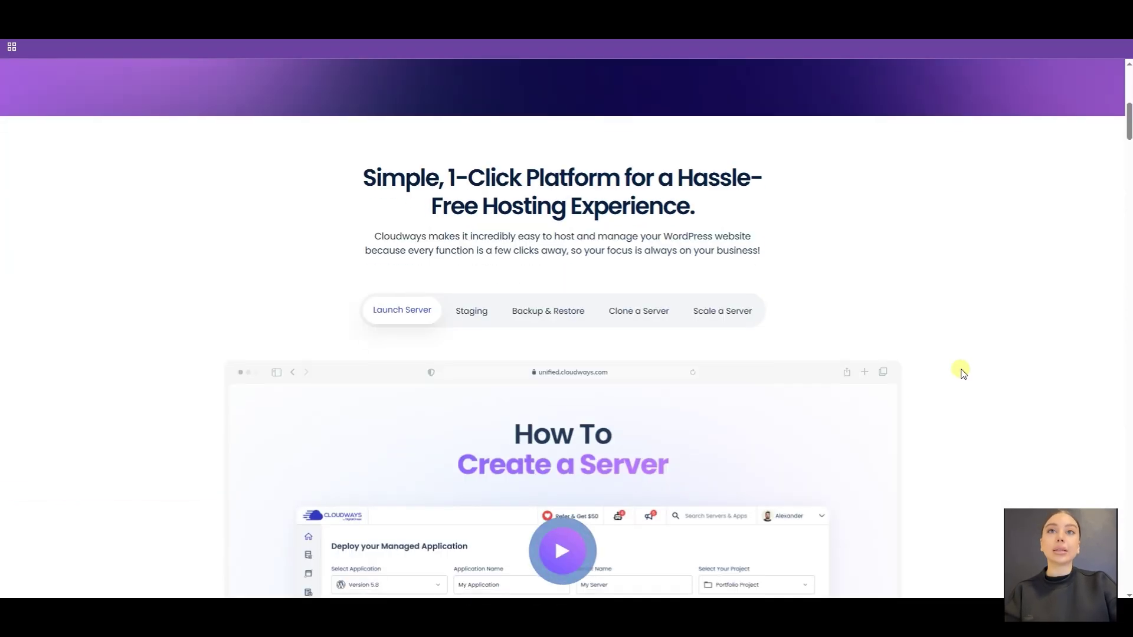
{"action": "scroll", "coordinate": [962, 373], "scroll_direction": "down", "scroll_amount": 3}
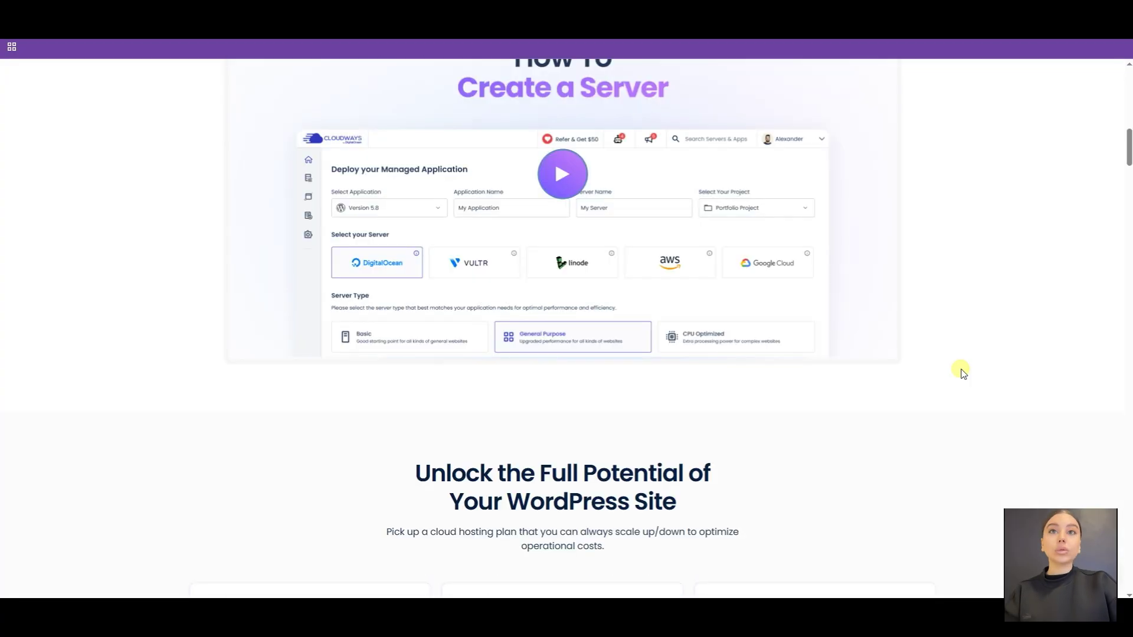
{"action": "scroll", "coordinate": [961, 373], "scroll_direction": "down", "scroll_amount": 2}
{"action": "scroll", "coordinate": [962, 372], "scroll_direction": "down", "scroll_amount": 2}
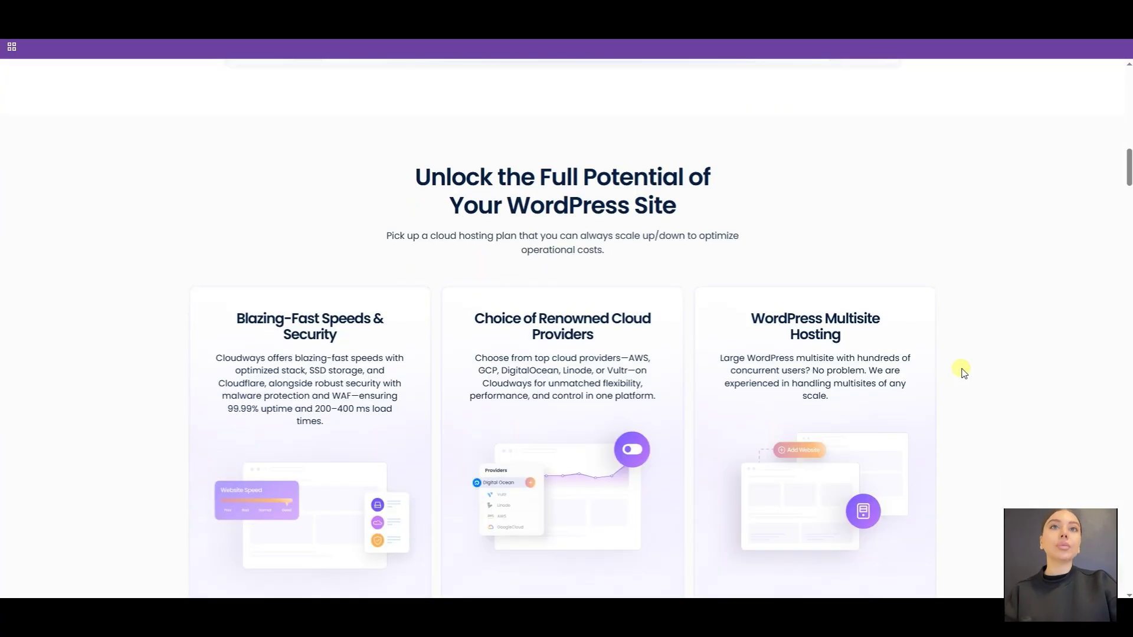
{"action": "scroll", "coordinate": [963, 373], "scroll_direction": "down", "scroll_amount": 1}
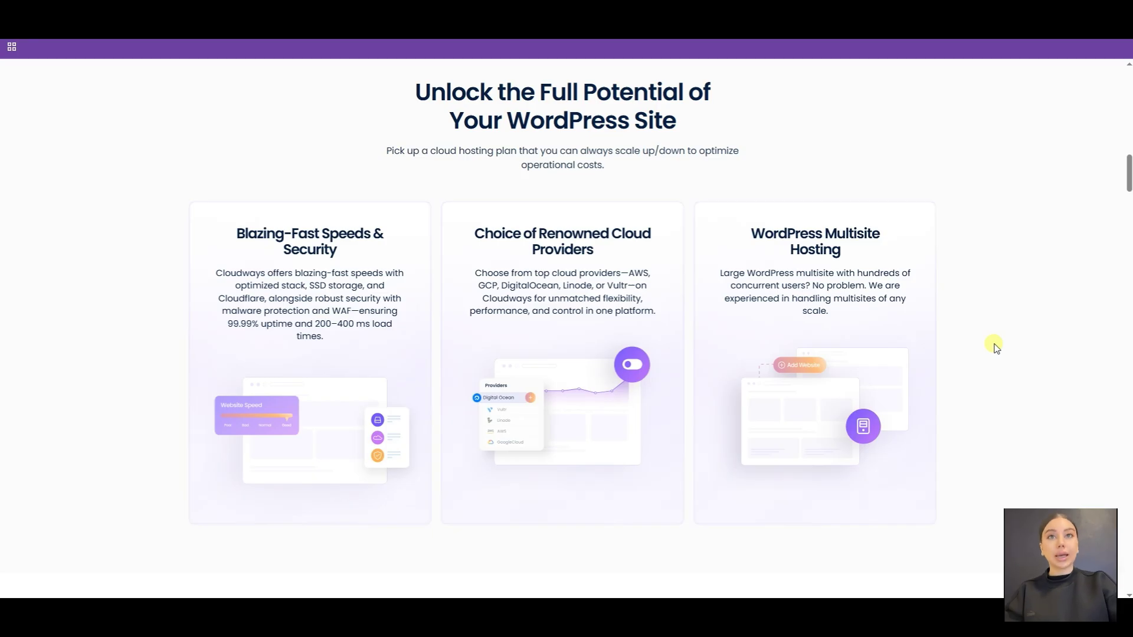
{"action": "scroll", "coordinate": [993, 347], "scroll_direction": "down", "scroll_amount": 1}
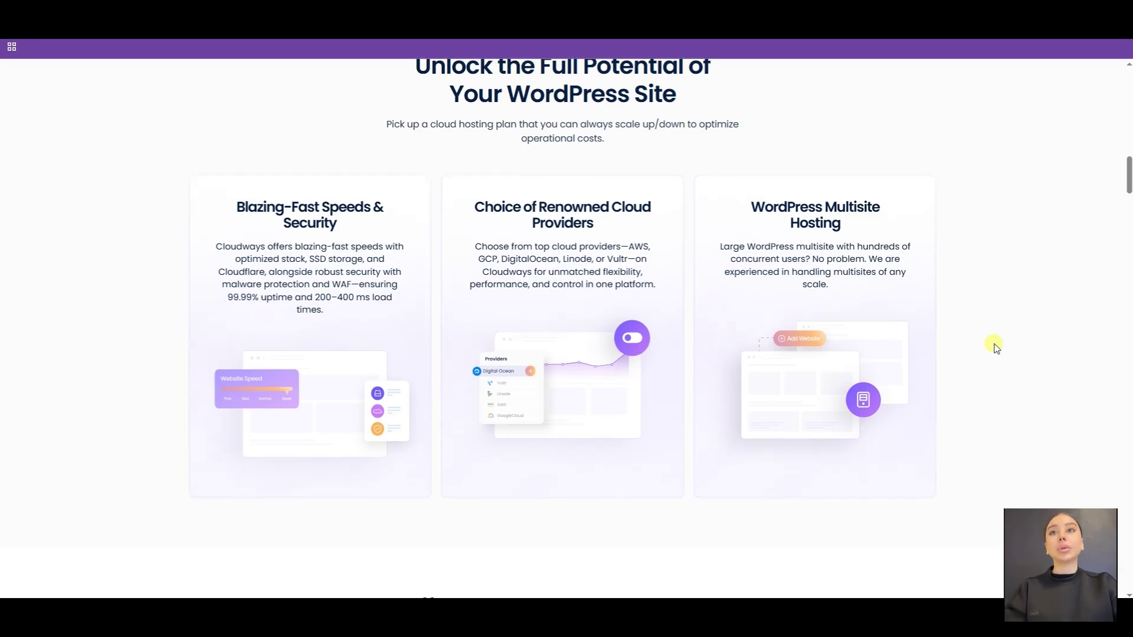
{"action": "scroll", "coordinate": [994, 347], "scroll_direction": "down", "scroll_amount": 2}
{"action": "scroll", "coordinate": [993, 348], "scroll_direction": "down", "scroll_amount": 1}
{"action": "scroll", "coordinate": [994, 348], "scroll_direction": "down", "scroll_amount": 1}
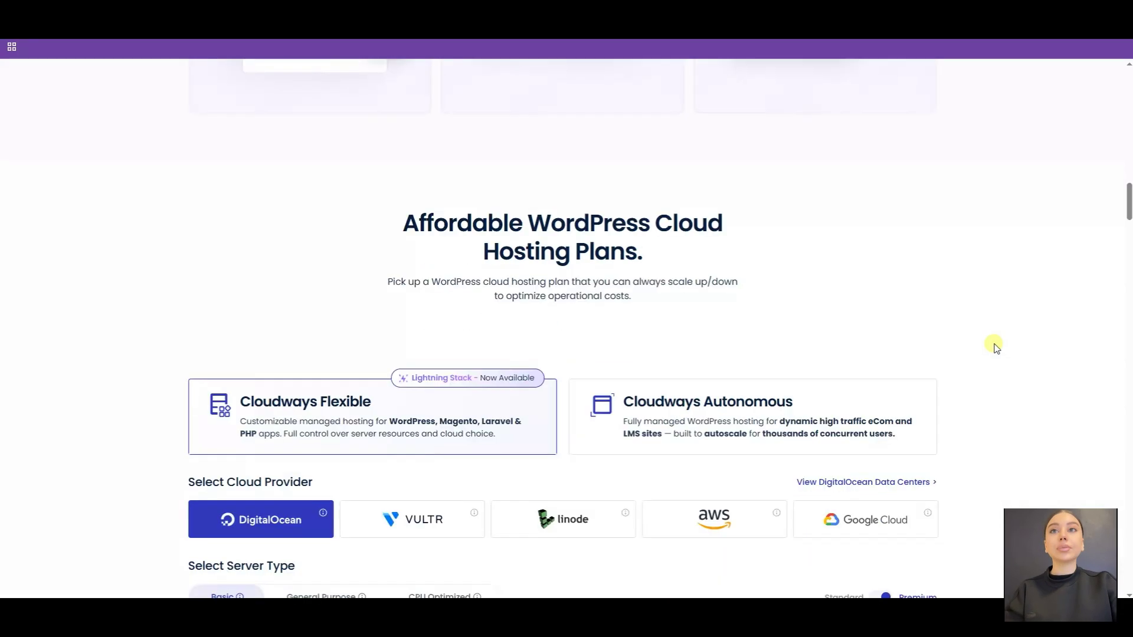
{"action": "scroll", "coordinate": [994, 348], "scroll_direction": "down", "scroll_amount": 2}
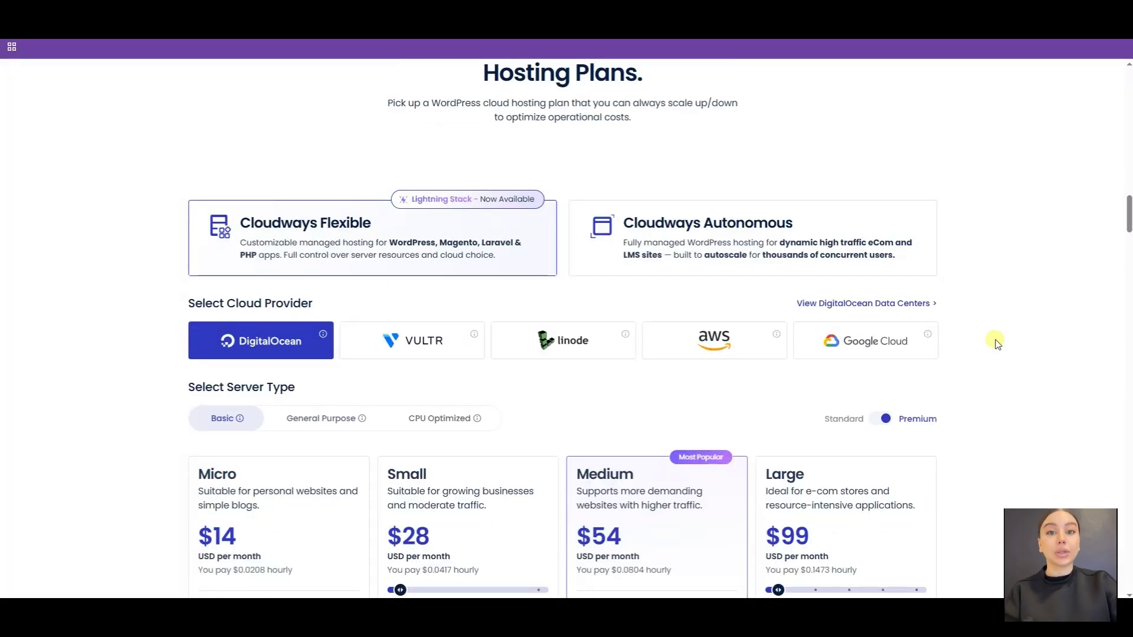
{"action": "scroll", "coordinate": [993, 340], "scroll_direction": "up", "scroll_amount": 1}
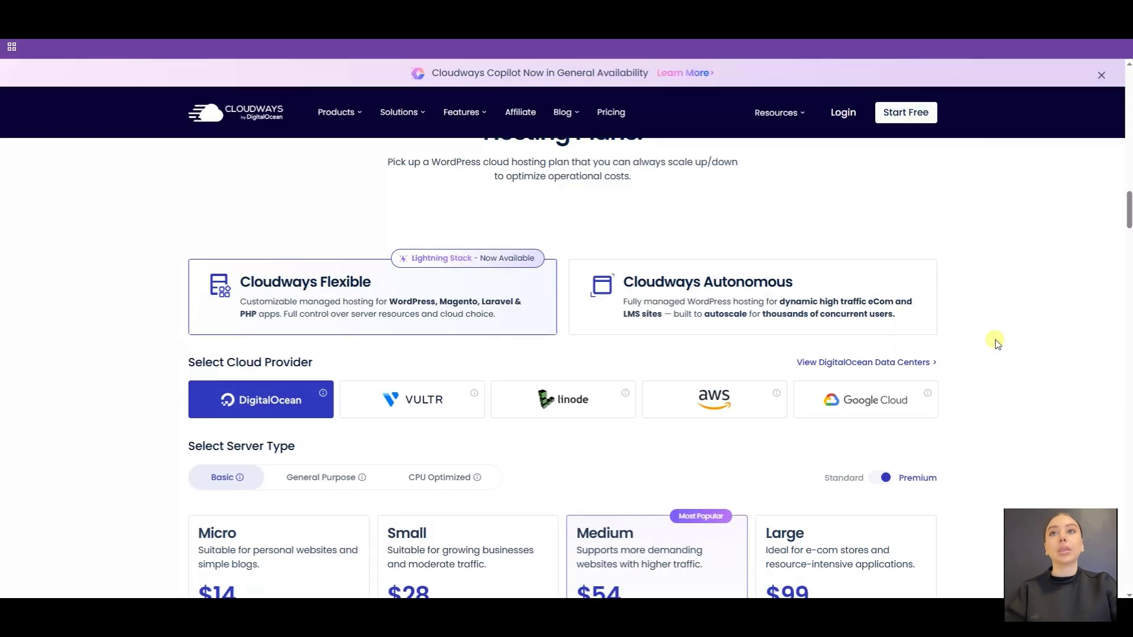
View Autonomous plans, then Flexible plan prices on Vultr, Linode, AWS and Google Cloud.
{"action": "left_click", "coordinate": [754, 319]}
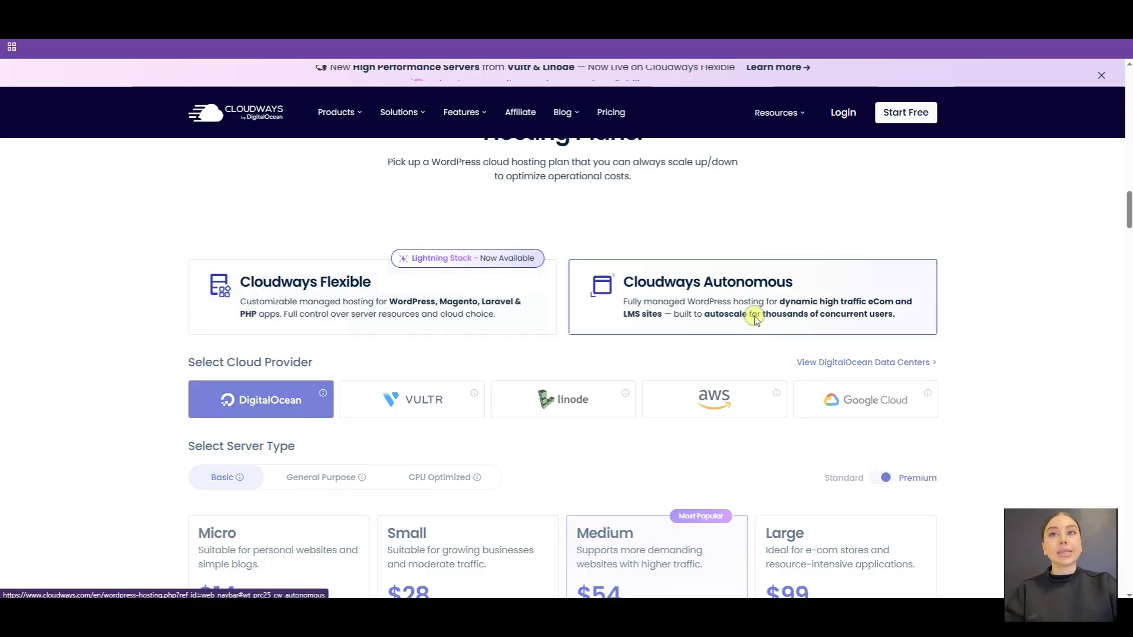
{"action": "left_click", "coordinate": [512, 308]}
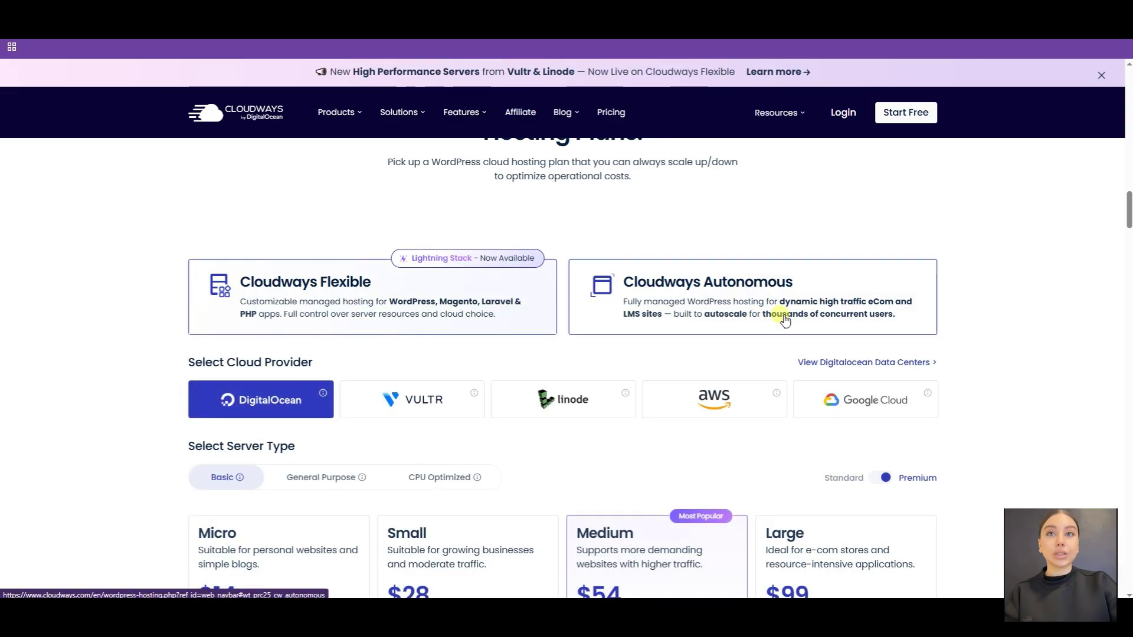
{"action": "scroll", "coordinate": [987, 294], "scroll_direction": "down", "scroll_amount": 1}
{"action": "scroll", "coordinate": [991, 292], "scroll_direction": "down", "scroll_amount": 1}
{"action": "scroll", "coordinate": [995, 288], "scroll_direction": "down", "scroll_amount": 1}
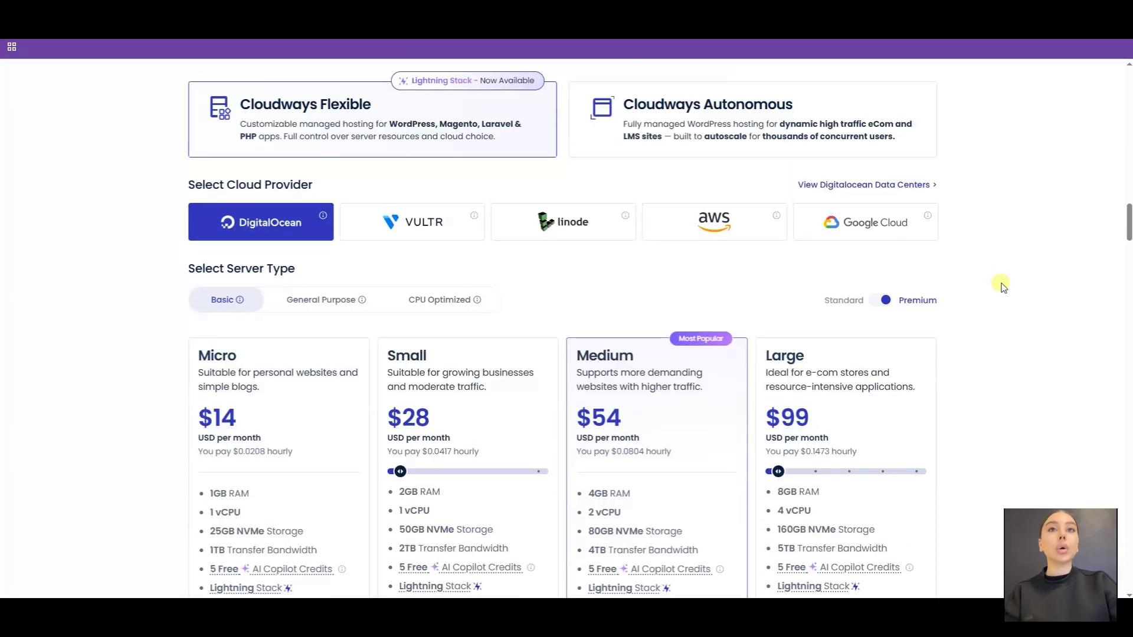
{"action": "scroll", "coordinate": [1002, 283], "scroll_direction": "down", "scroll_amount": 1}
{"action": "scroll", "coordinate": [1003, 283], "scroll_direction": "down", "scroll_amount": 1}
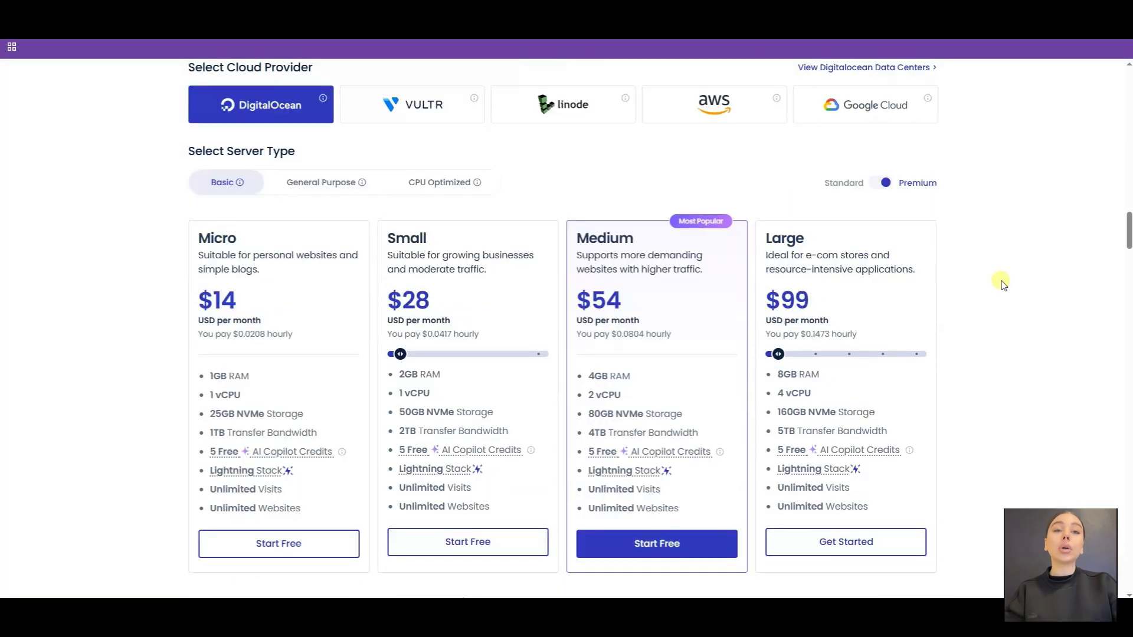
{"action": "left_click", "coordinate": [434, 122]}
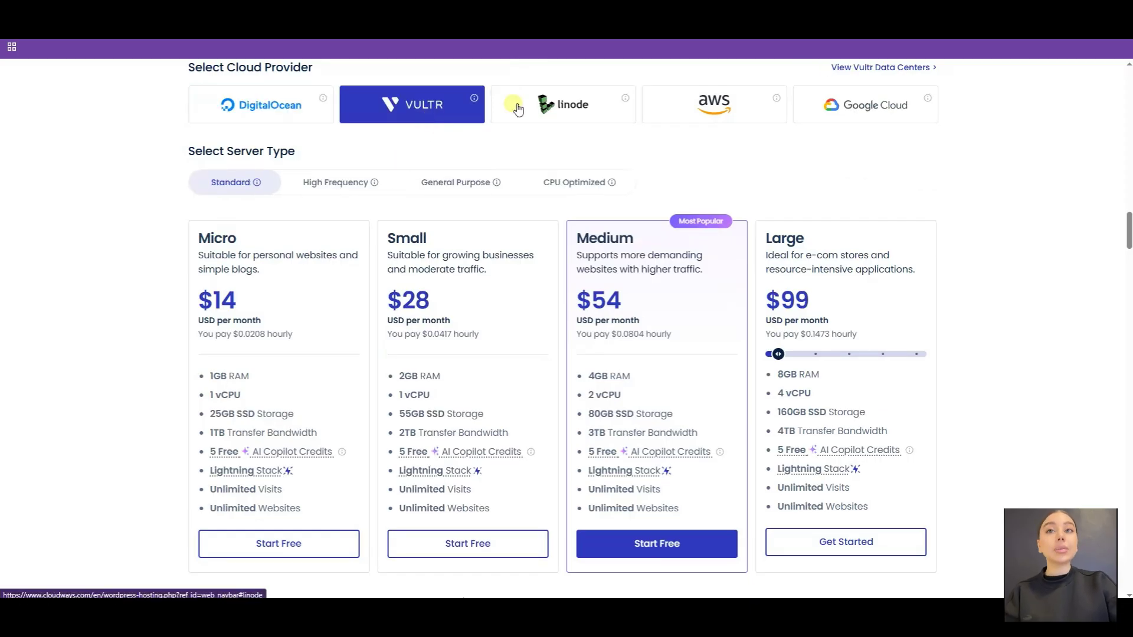
{"action": "left_click", "coordinate": [599, 107]}
{"action": "left_click", "coordinate": [663, 110]}
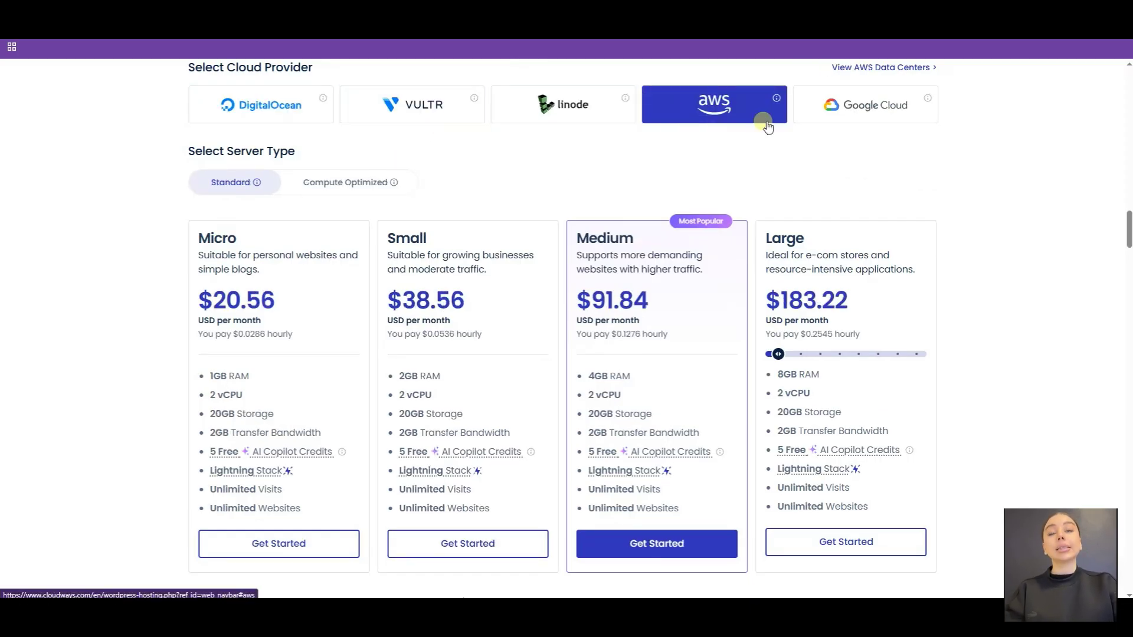
{"action": "left_click", "coordinate": [805, 119]}
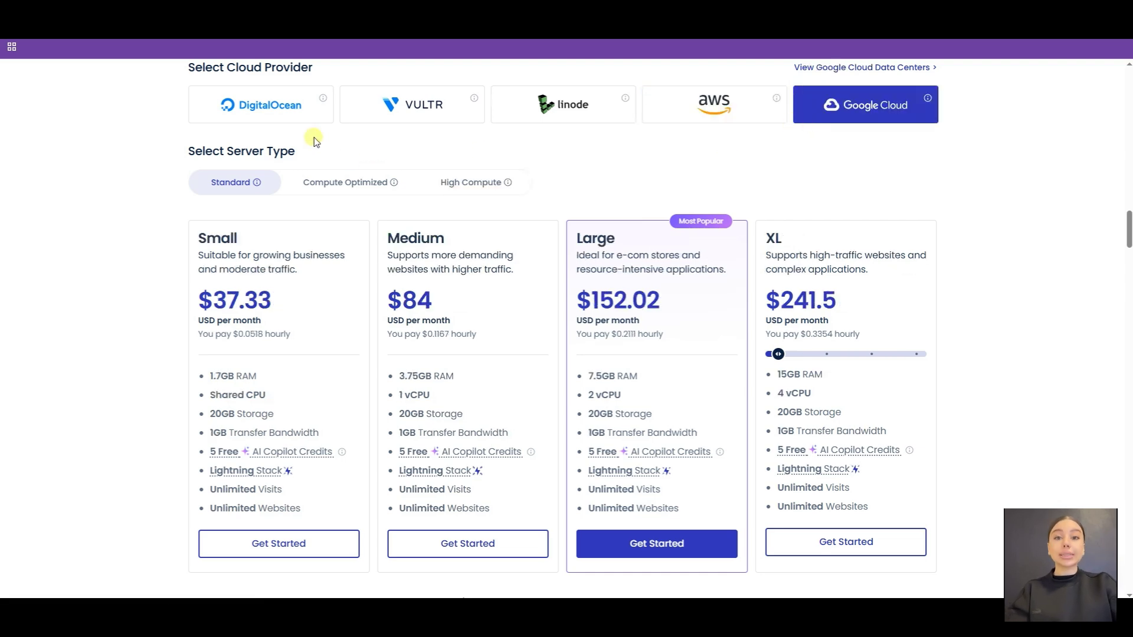
{"action": "scroll", "coordinate": [305, 135], "scroll_direction": "down", "scroll_amount": 2}
{"action": "scroll", "coordinate": [318, 151], "scroll_direction": "down", "scroll_amount": 3}
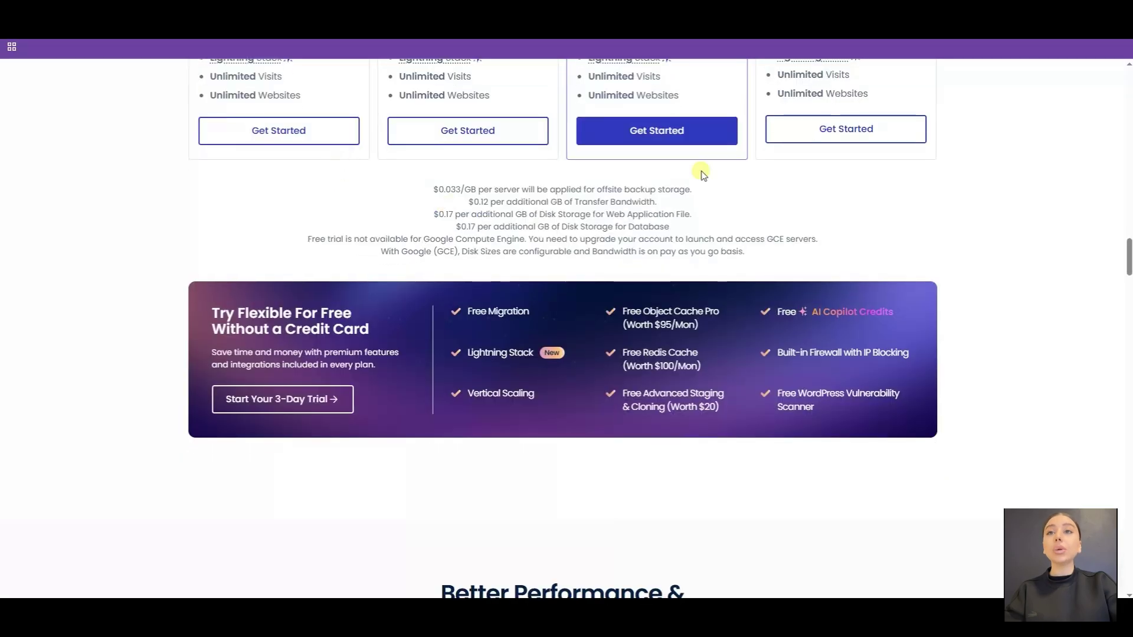
{"action": "scroll", "coordinate": [958, 220], "scroll_direction": "down", "scroll_amount": 1}
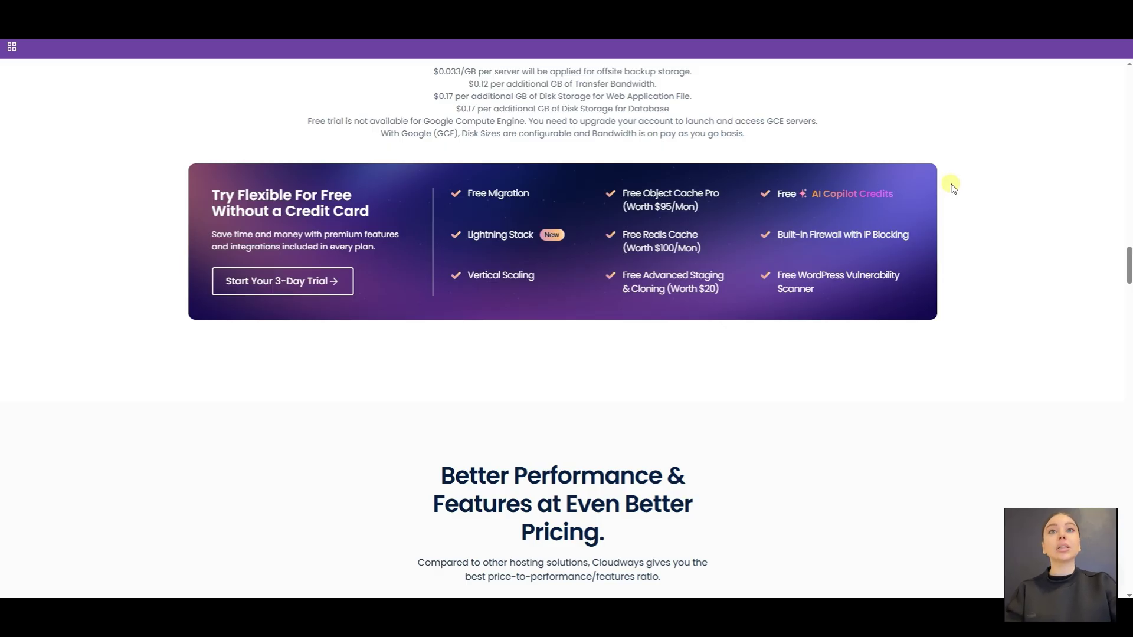
{"action": "scroll", "coordinate": [956, 188], "scroll_direction": "down", "scroll_amount": 1}
{"action": "scroll", "coordinate": [964, 193], "scroll_direction": "down", "scroll_amount": 1}
{"action": "scroll", "coordinate": [967, 195], "scroll_direction": "down", "scroll_amount": 1}
{"action": "scroll", "coordinate": [969, 196], "scroll_direction": "down", "scroll_amount": 2}
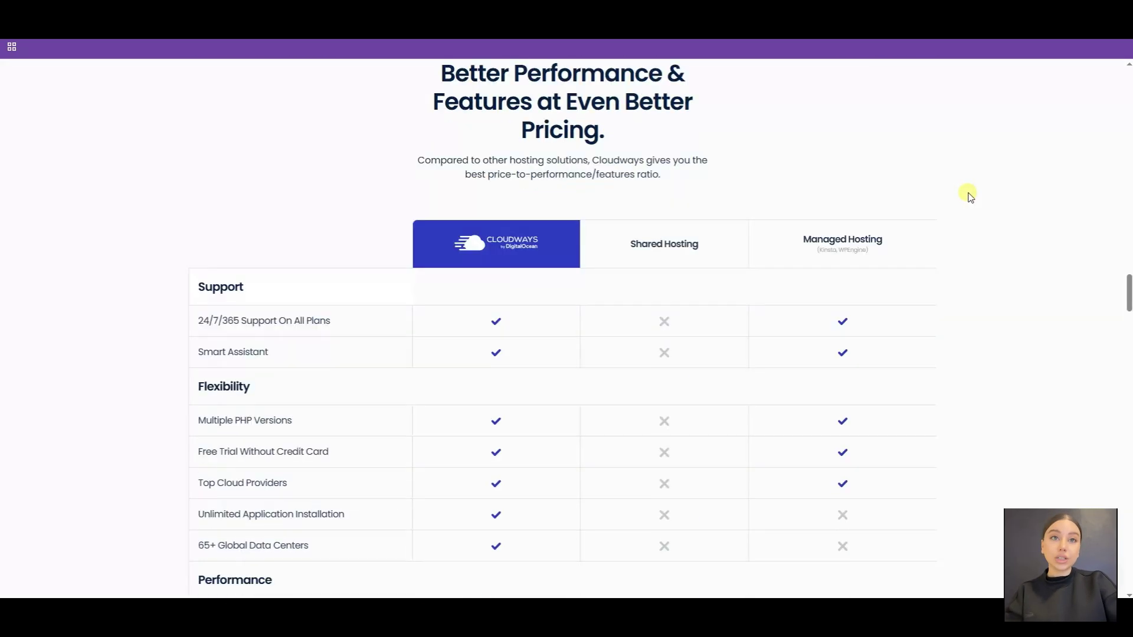
{"action": "scroll", "coordinate": [969, 195], "scroll_direction": "down", "scroll_amount": 5}
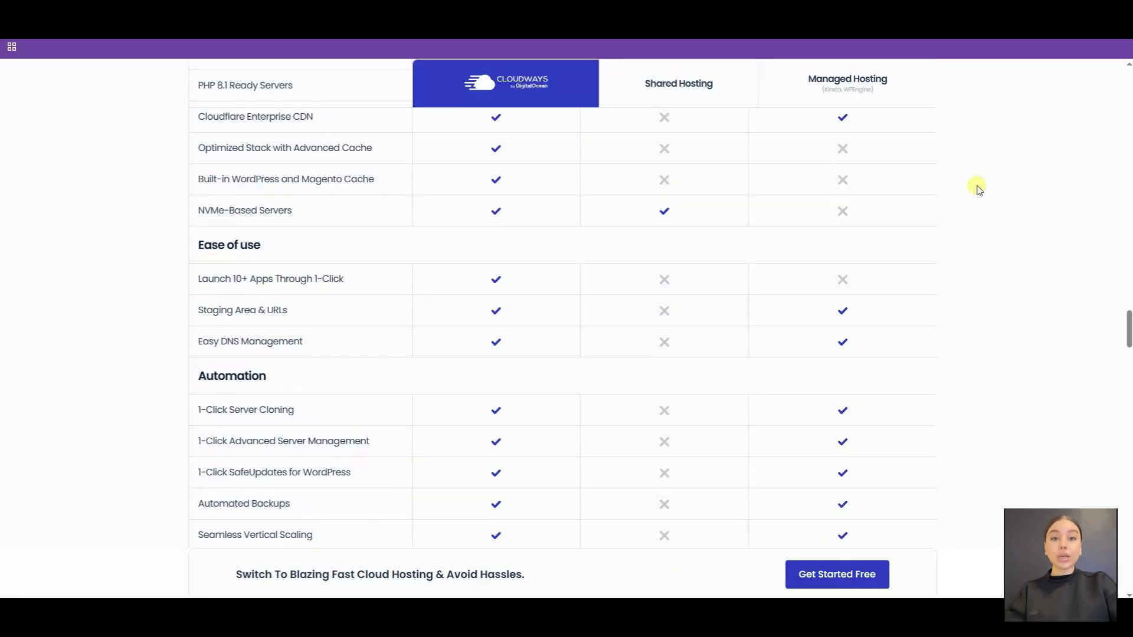
{"action": "scroll", "coordinate": [977, 187], "scroll_direction": "down", "scroll_amount": 2}
{"action": "scroll", "coordinate": [977, 189], "scroll_direction": "down", "scroll_amount": 1}
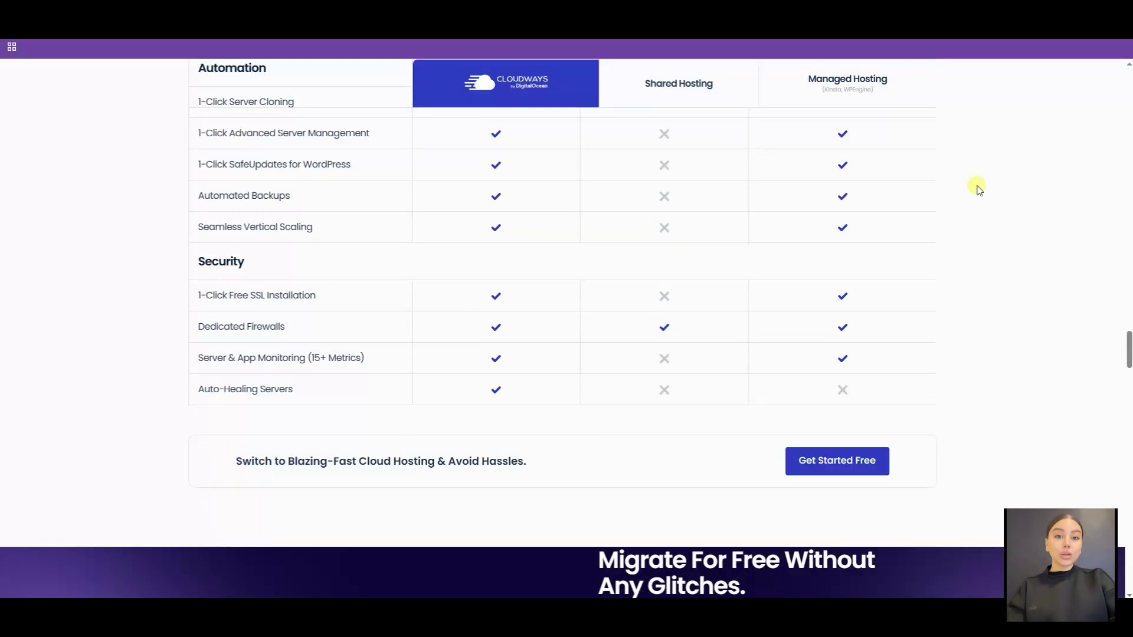
{"action": "scroll", "coordinate": [978, 189], "scroll_direction": "down", "scroll_amount": 2}
{"action": "scroll", "coordinate": [976, 189], "scroll_direction": "down", "scroll_amount": 1}
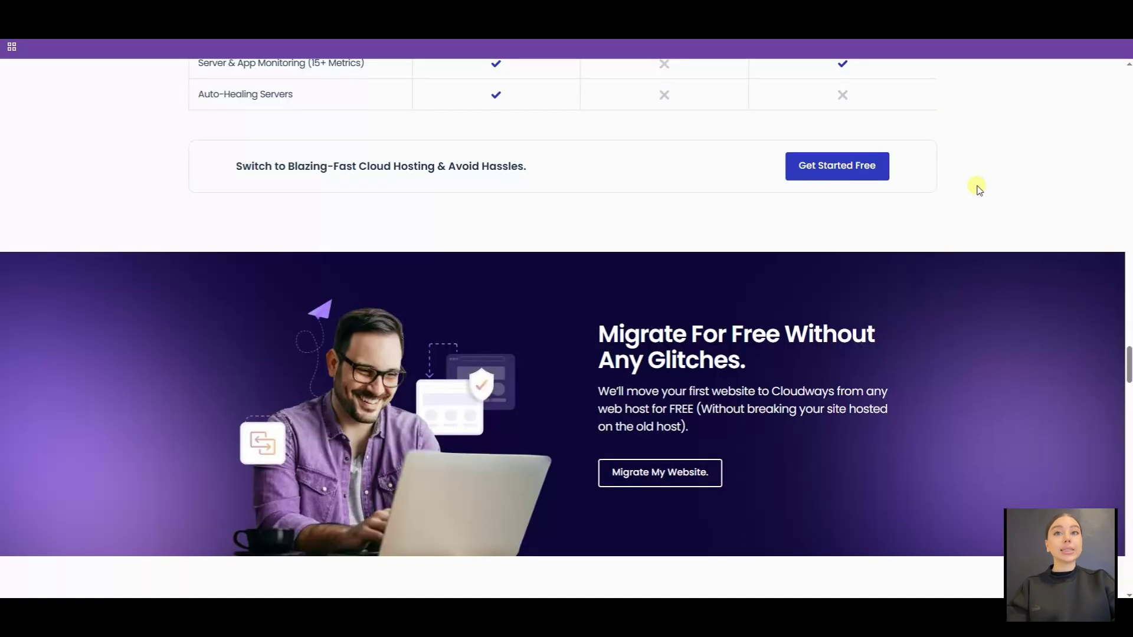
{"action": "scroll", "coordinate": [977, 189], "scroll_direction": "down", "scroll_amount": 1}
{"action": "scroll", "coordinate": [977, 189], "scroll_direction": "down", "scroll_amount": 1}
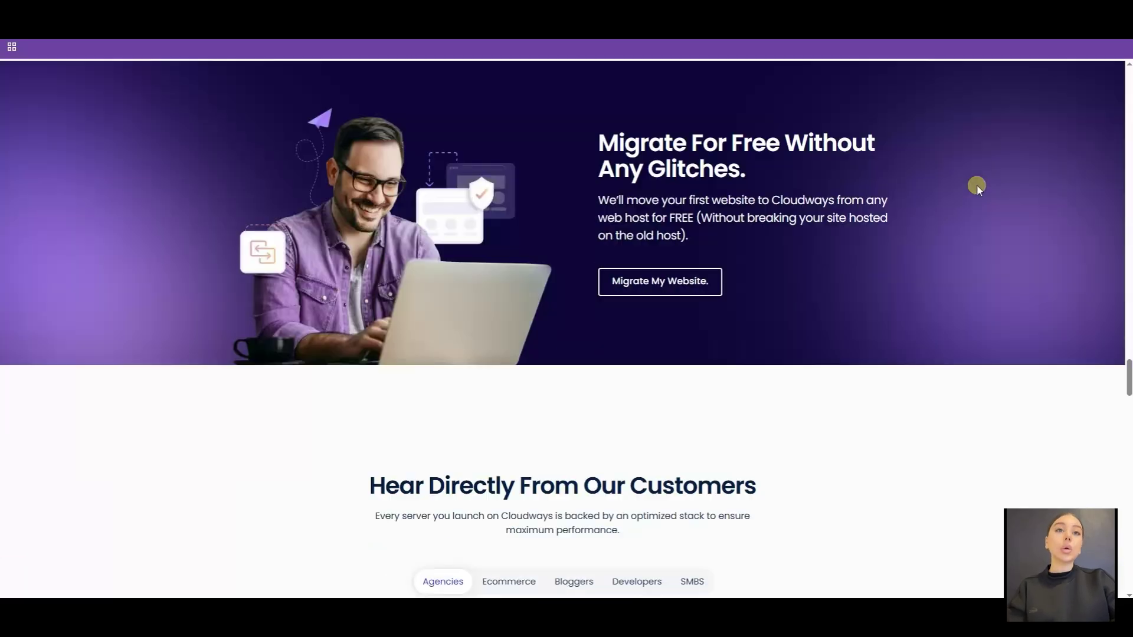
{"action": "scroll", "coordinate": [977, 188], "scroll_direction": "down", "scroll_amount": 1}
{"action": "scroll", "coordinate": [977, 188], "scroll_direction": "down", "scroll_amount": 1}
{"action": "scroll", "coordinate": [978, 189], "scroll_direction": "down", "scroll_amount": 1}
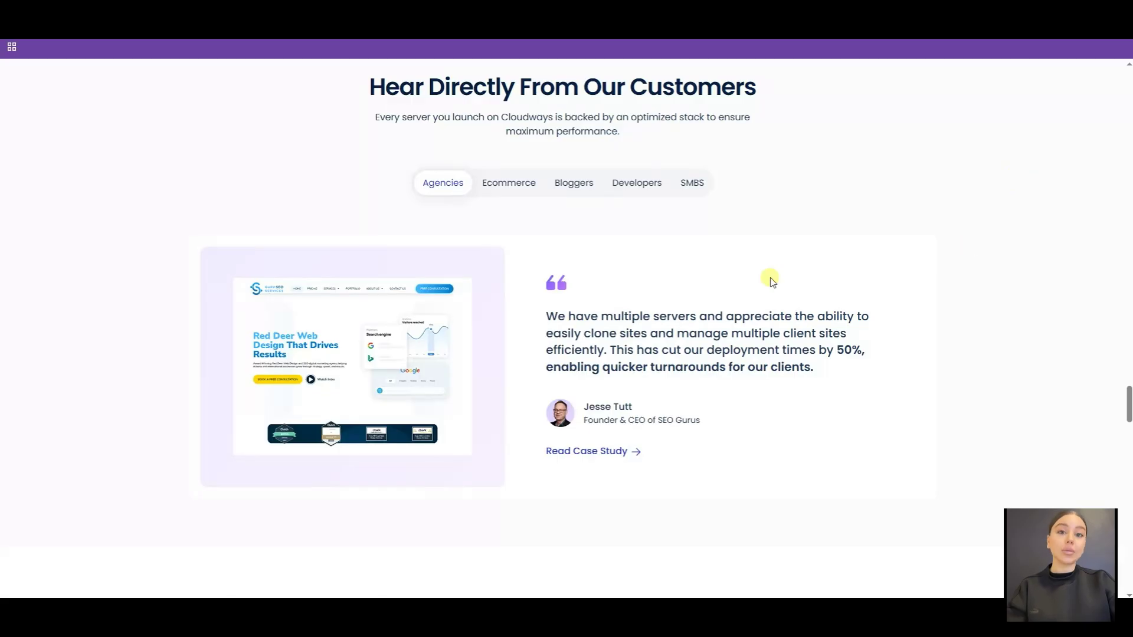
Cycle the testimonials through Ecommerce, Bloggers, Developers and SMBs.
{"action": "left_click", "coordinate": [520, 193]}
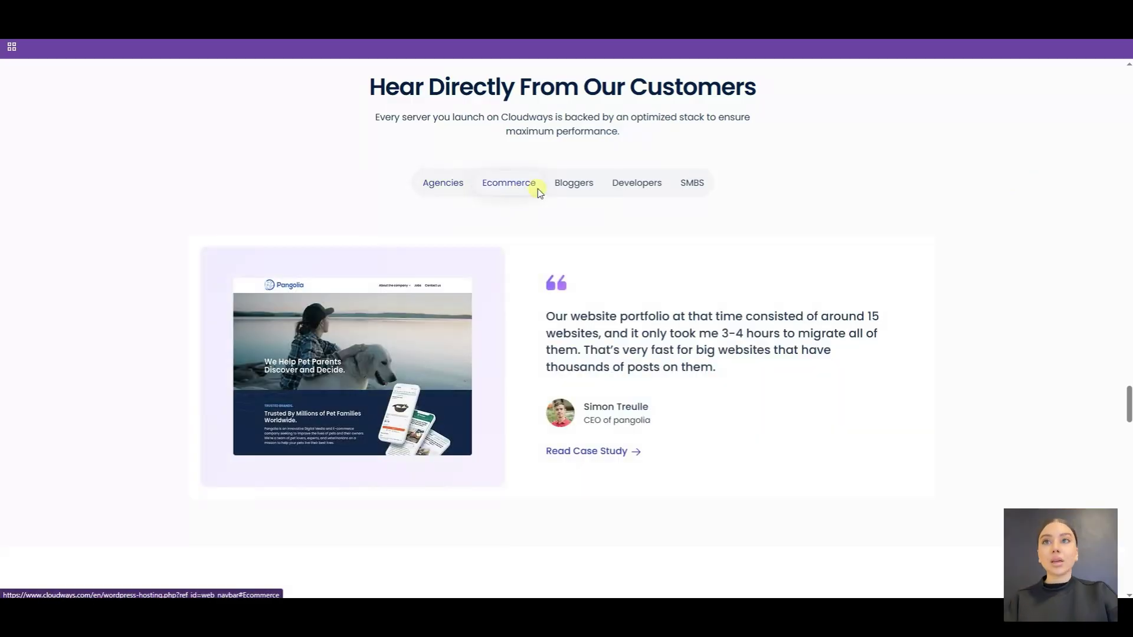
{"action": "left_click", "coordinate": [571, 189]}
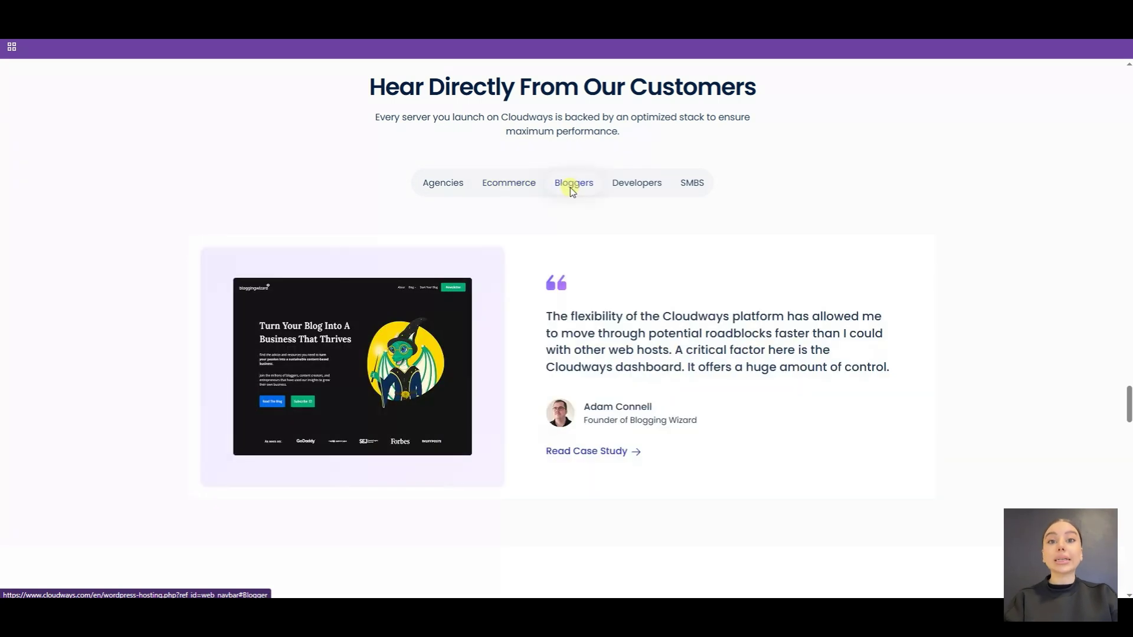
{"action": "left_click", "coordinate": [616, 189]}
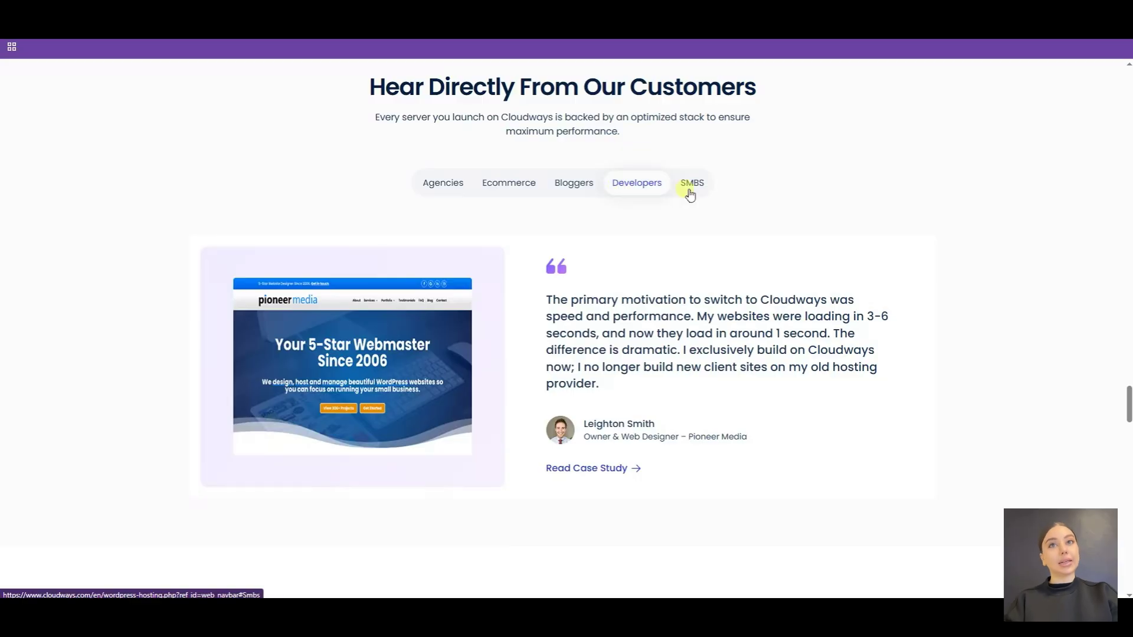
{"action": "left_click", "coordinate": [688, 192]}
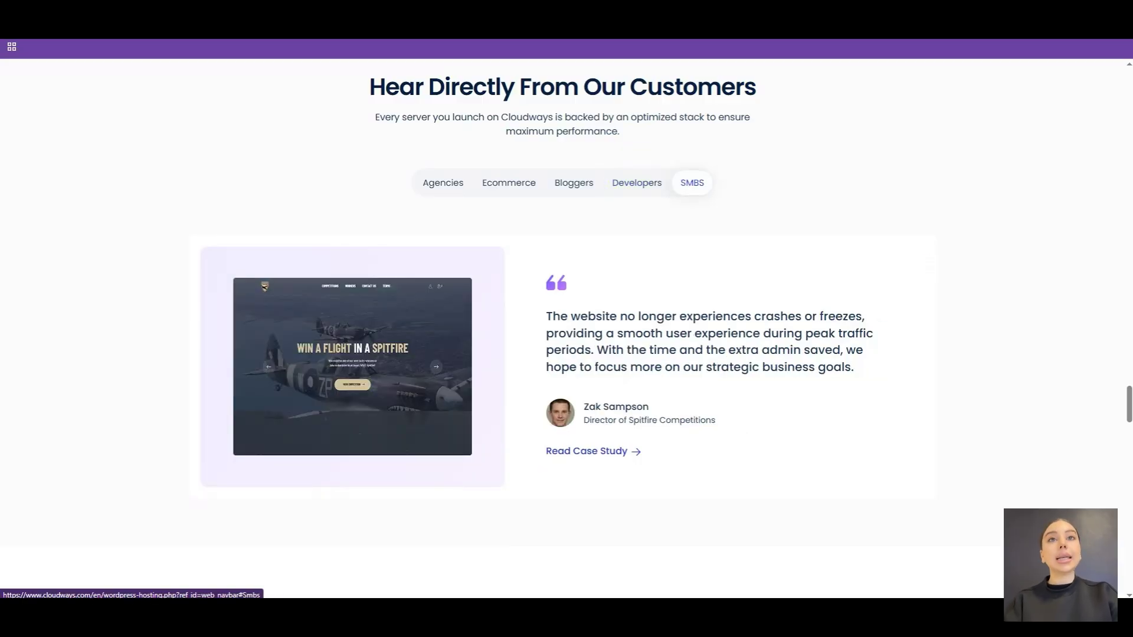
{"action": "scroll", "coordinate": [1054, 293], "scroll_direction": "down", "scroll_amount": 2}
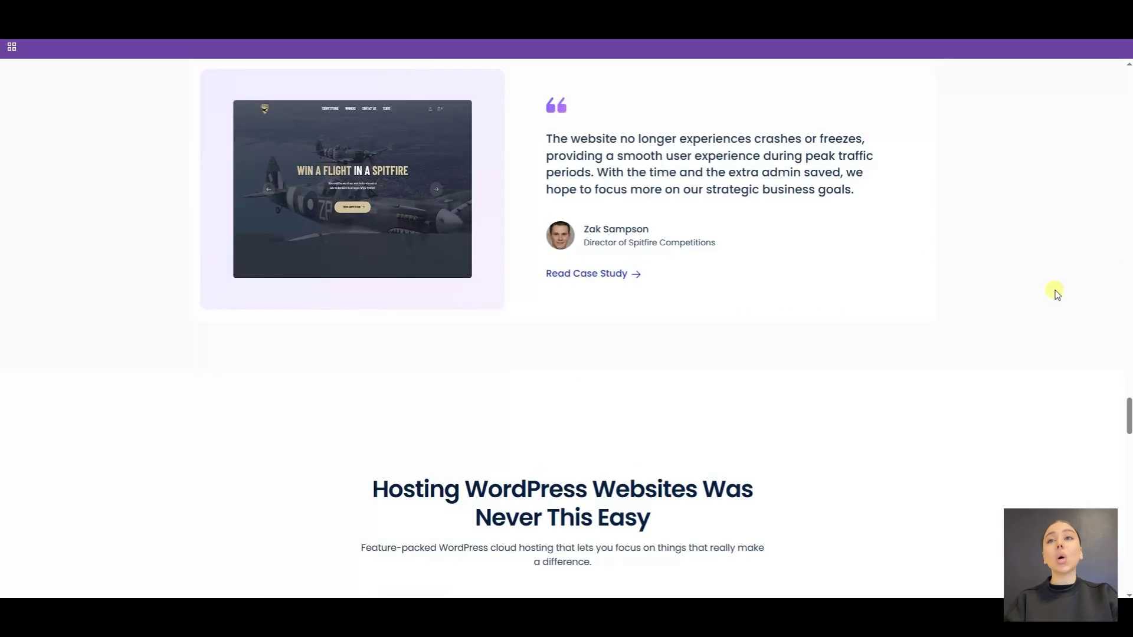
{"action": "scroll", "coordinate": [1054, 293], "scroll_direction": "down", "scroll_amount": 3}
{"action": "scroll", "coordinate": [1055, 292], "scroll_direction": "down", "scroll_amount": 1}
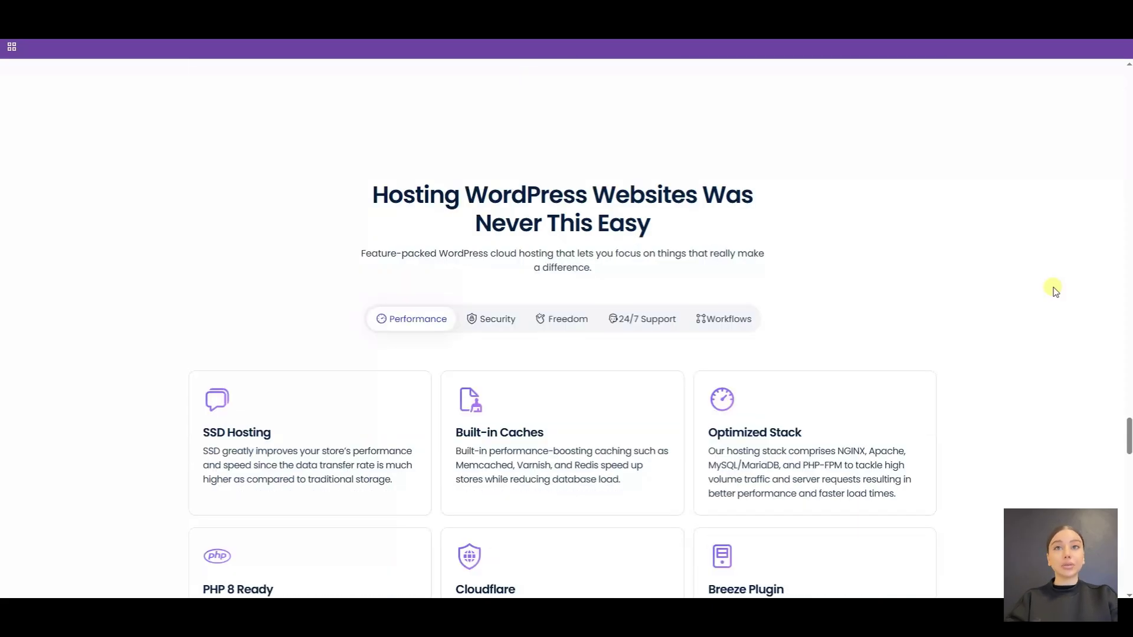
{"action": "scroll", "coordinate": [1053, 293], "scroll_direction": "down", "scroll_amount": 1}
{"action": "scroll", "coordinate": [1055, 293], "scroll_direction": "down", "scroll_amount": 1}
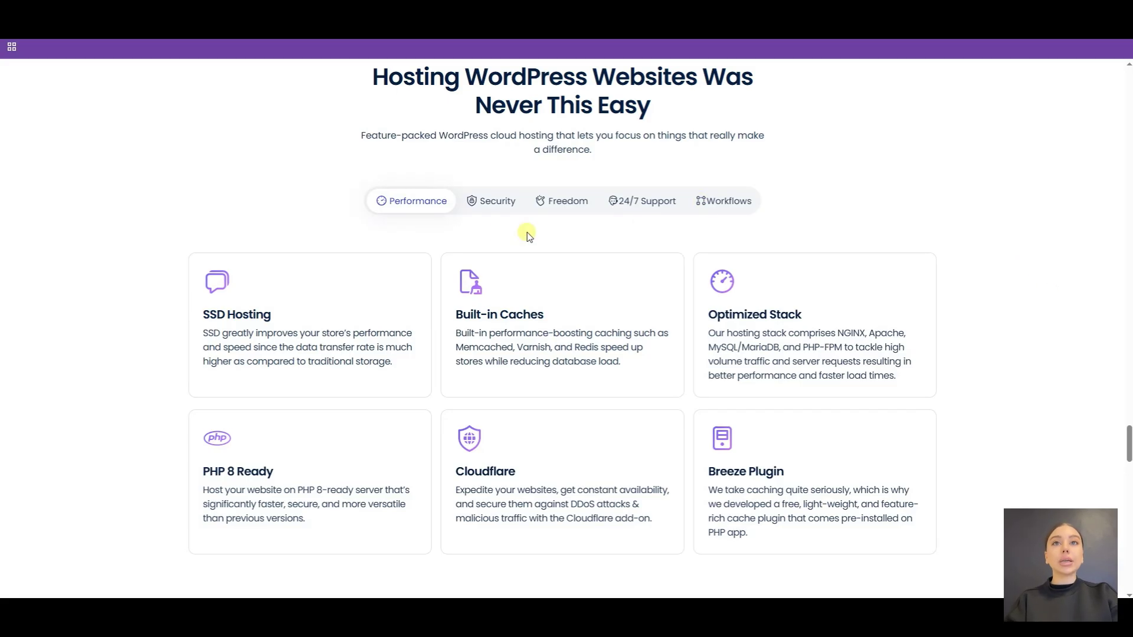
Show the Security, Freedom, 24/7 Support and Workflows feature tabs in turn.
{"action": "left_click", "coordinate": [497, 209]}
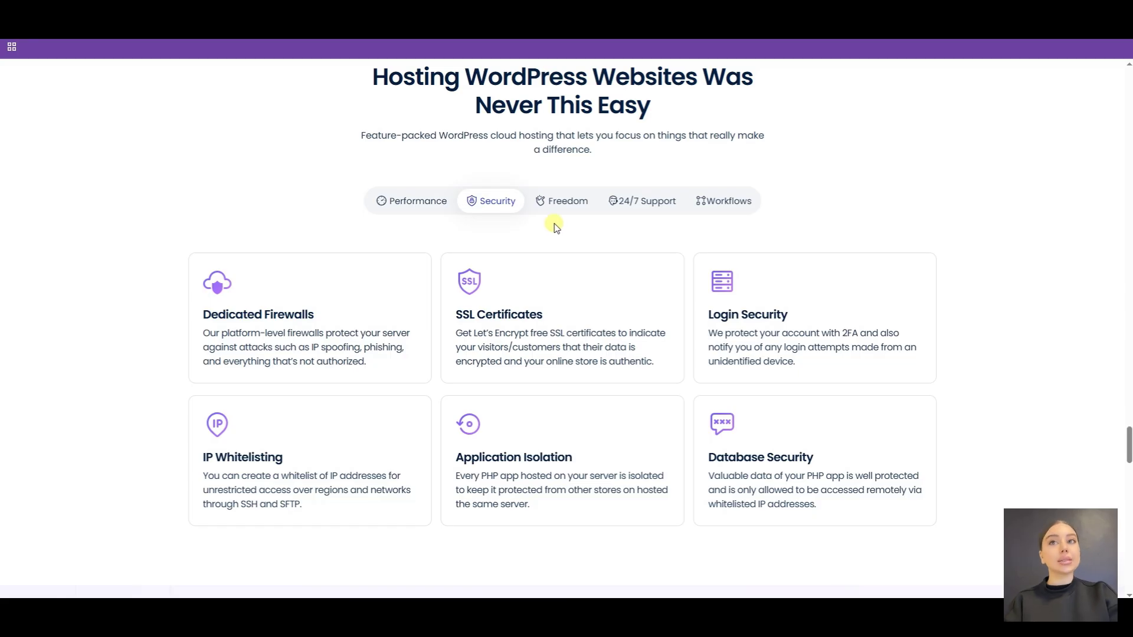
{"action": "left_click", "coordinate": [570, 210]}
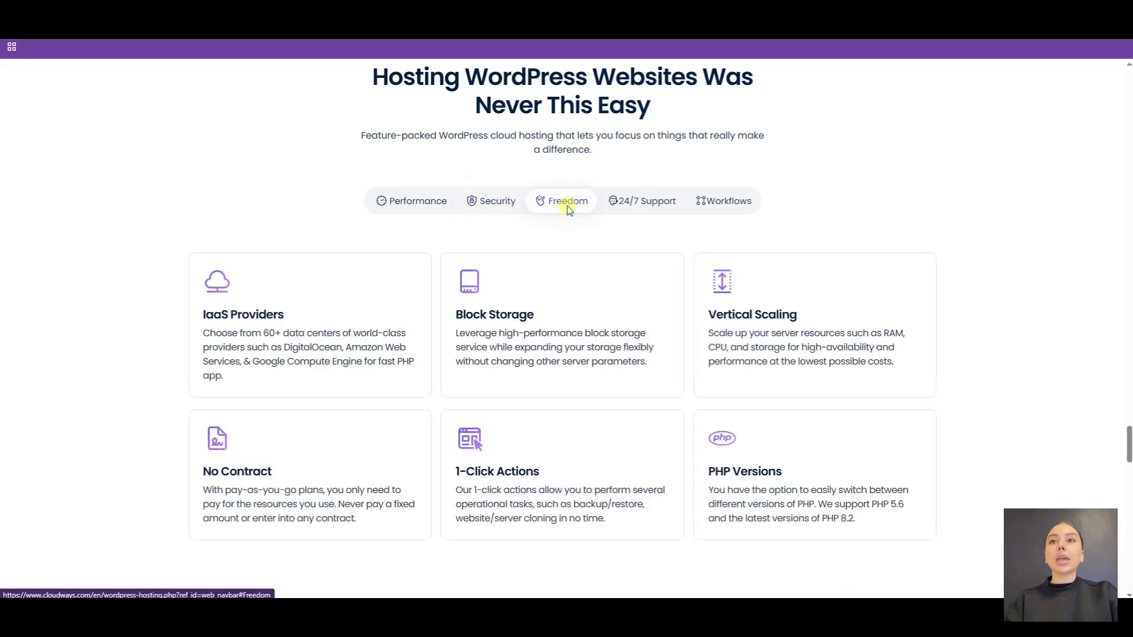
{"action": "left_click", "coordinate": [611, 210]}
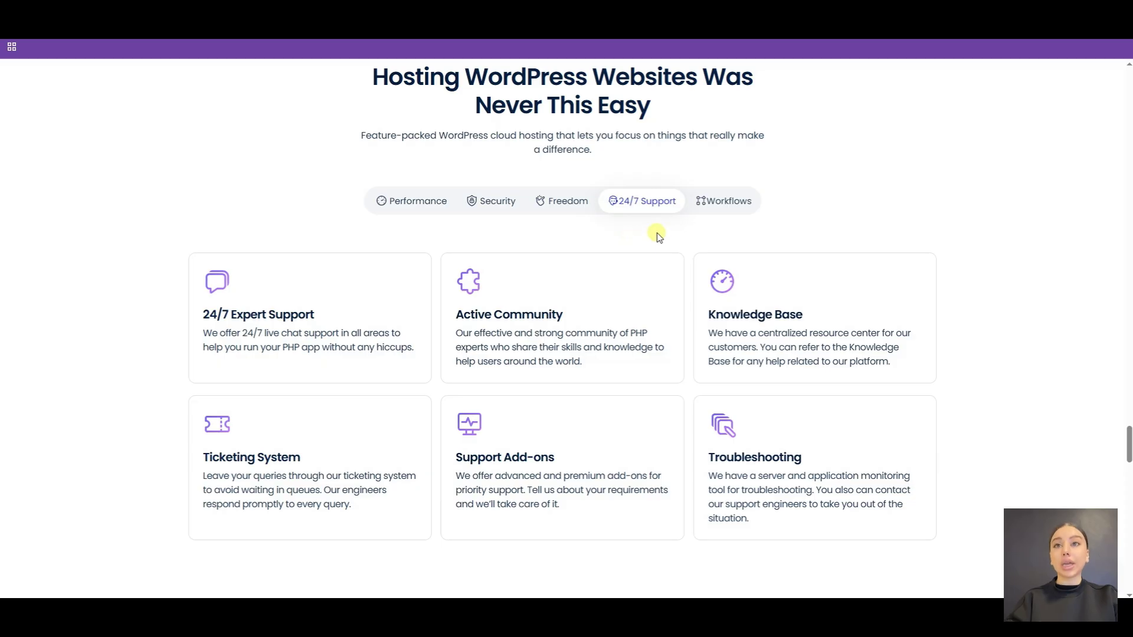
{"action": "left_click", "coordinate": [712, 211]}
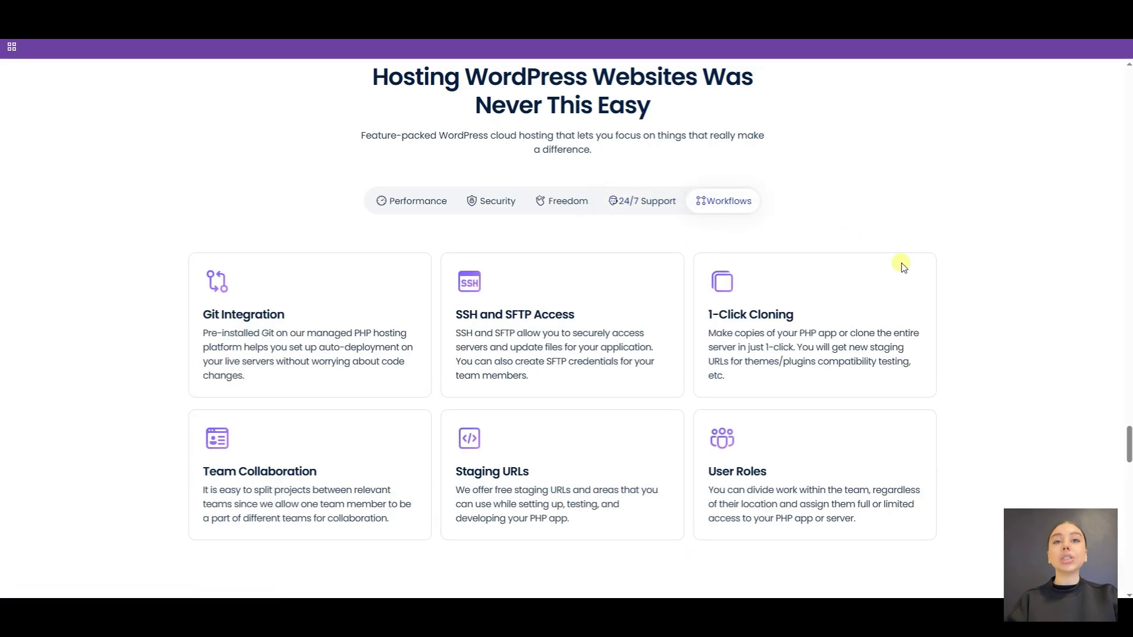
{"action": "scroll", "coordinate": [929, 261], "scroll_direction": "down", "scroll_amount": 2}
{"action": "scroll", "coordinate": [963, 255], "scroll_direction": "down", "scroll_amount": 2}
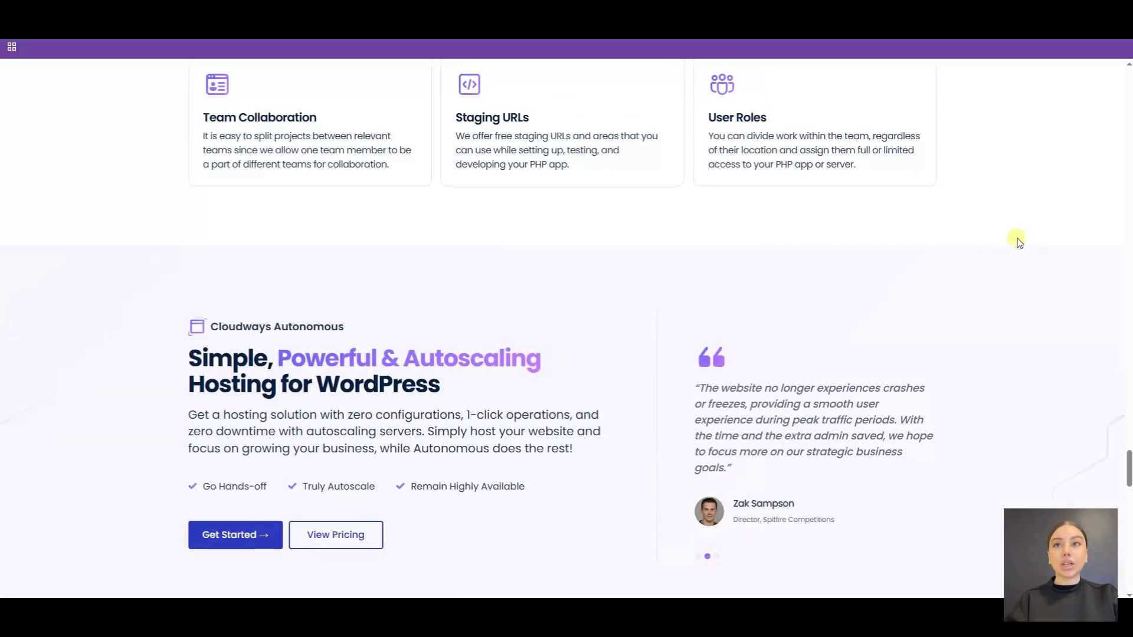
{"action": "scroll", "coordinate": [1018, 240], "scroll_direction": "down", "scroll_amount": 2}
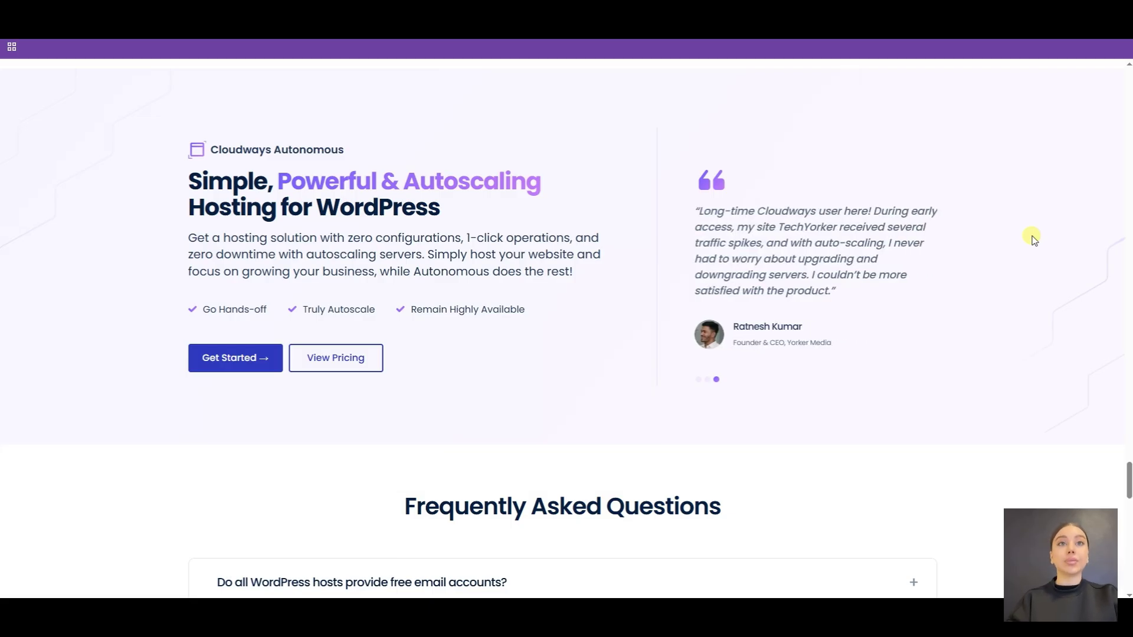
{"action": "scroll", "coordinate": [1033, 239], "scroll_direction": "down", "scroll_amount": 1}
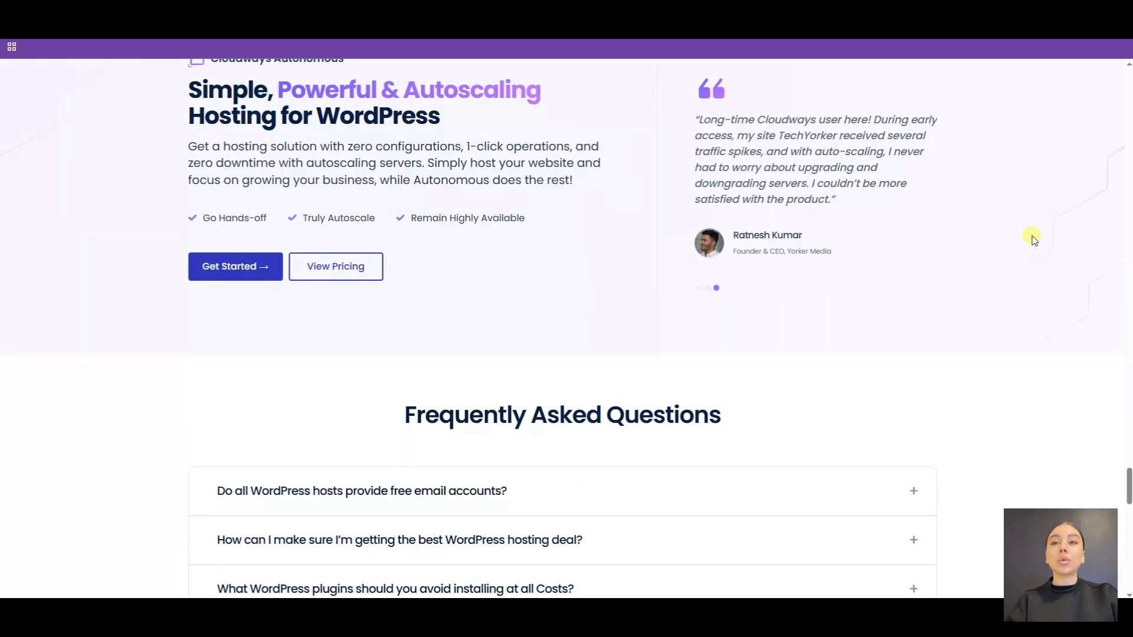
{"action": "scroll", "coordinate": [1032, 239], "scroll_direction": "down", "scroll_amount": 2}
{"action": "scroll", "coordinate": [1032, 239], "scroll_direction": "down", "scroll_amount": 1}
{"action": "scroll", "coordinate": [1033, 239], "scroll_direction": "down", "scroll_amount": 1}
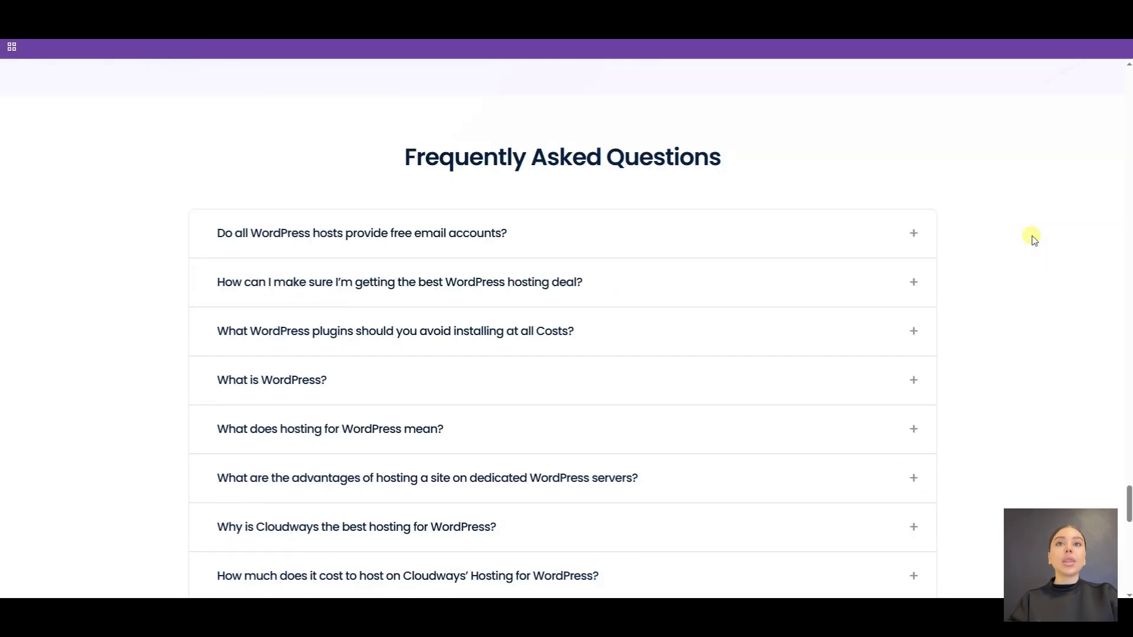
{"action": "scroll", "coordinate": [1032, 239], "scroll_direction": "down", "scroll_amount": 2}
{"action": "scroll", "coordinate": [1033, 239], "scroll_direction": "down", "scroll_amount": 1}
{"action": "scroll", "coordinate": [1033, 239], "scroll_direction": "down", "scroll_amount": 2}
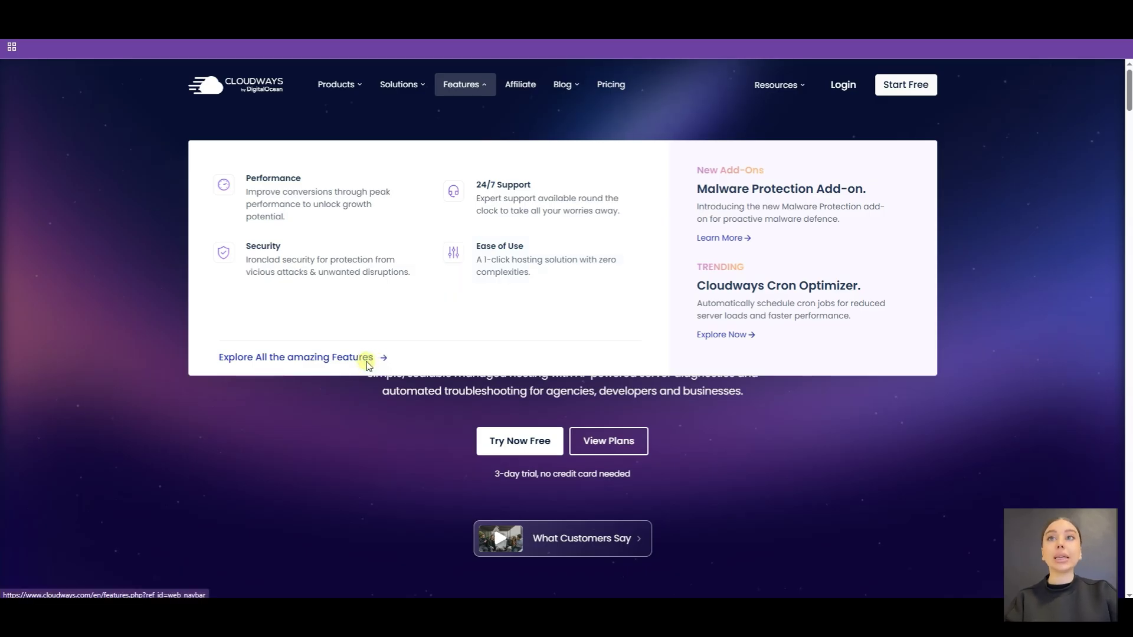
Open the full features list via 'Explore All the amazing Features'.
{"action": "left_click", "coordinate": [368, 358]}
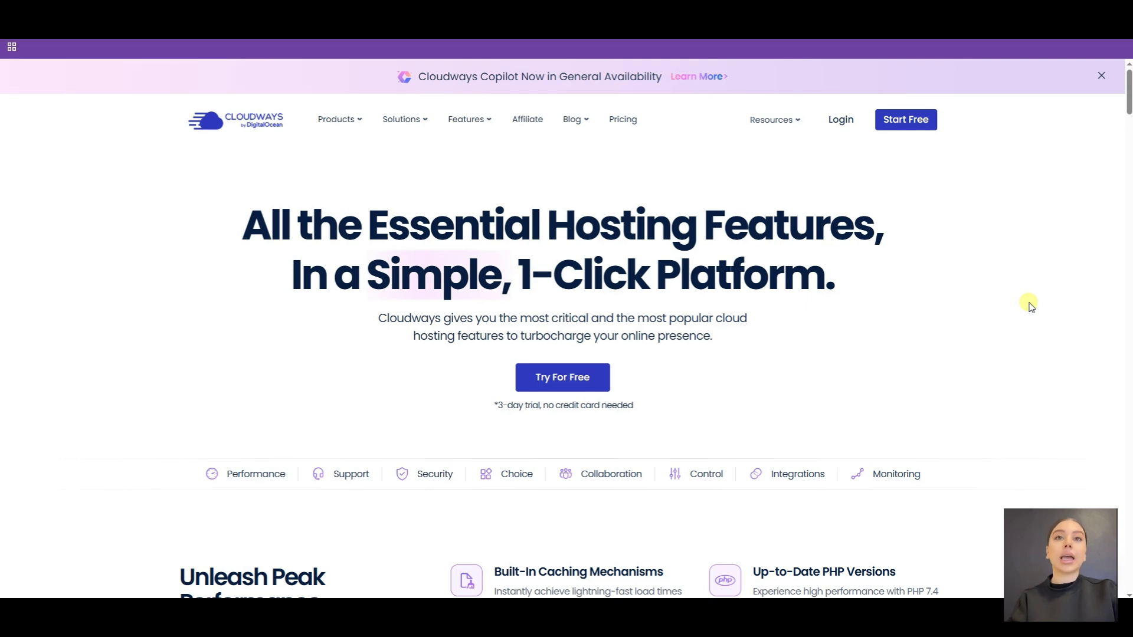
{"action": "scroll", "coordinate": [1029, 305], "scroll_direction": "down", "scroll_amount": 2}
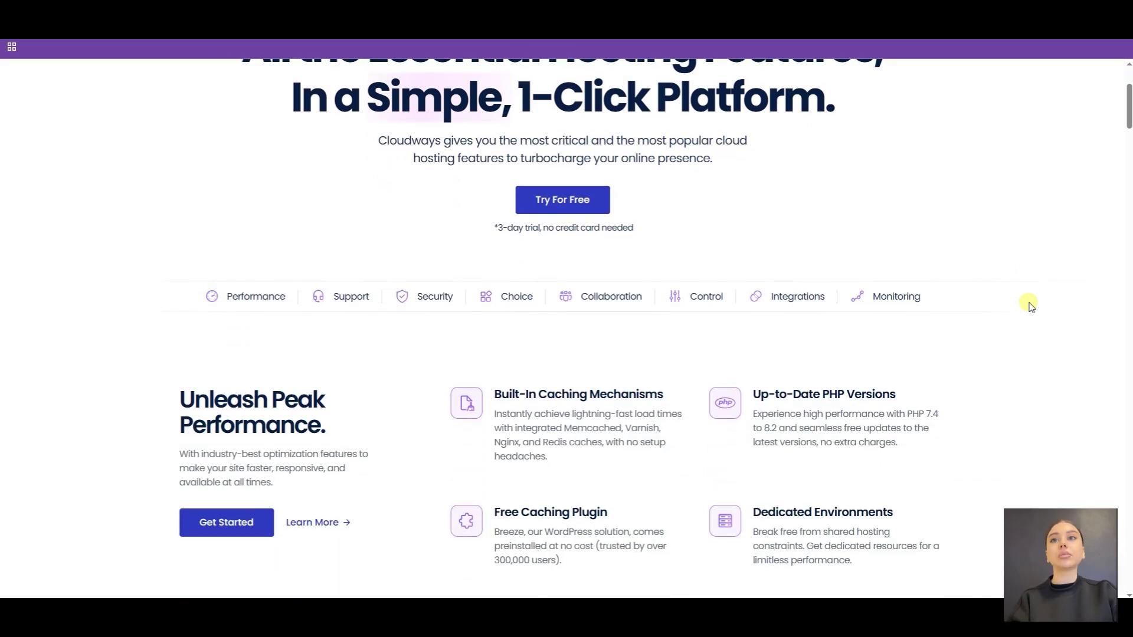
{"action": "scroll", "coordinate": [1030, 306], "scroll_direction": "down", "scroll_amount": 1}
{"action": "scroll", "coordinate": [1029, 305], "scroll_direction": "down", "scroll_amount": 1}
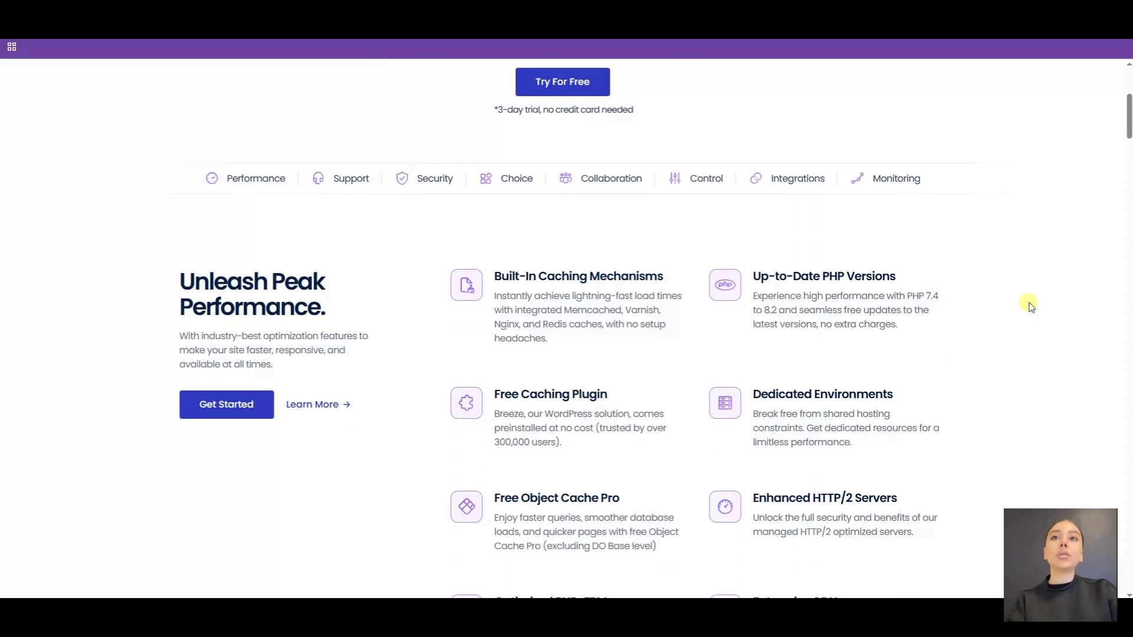
{"action": "scroll", "coordinate": [1028, 306], "scroll_direction": "down", "scroll_amount": 1}
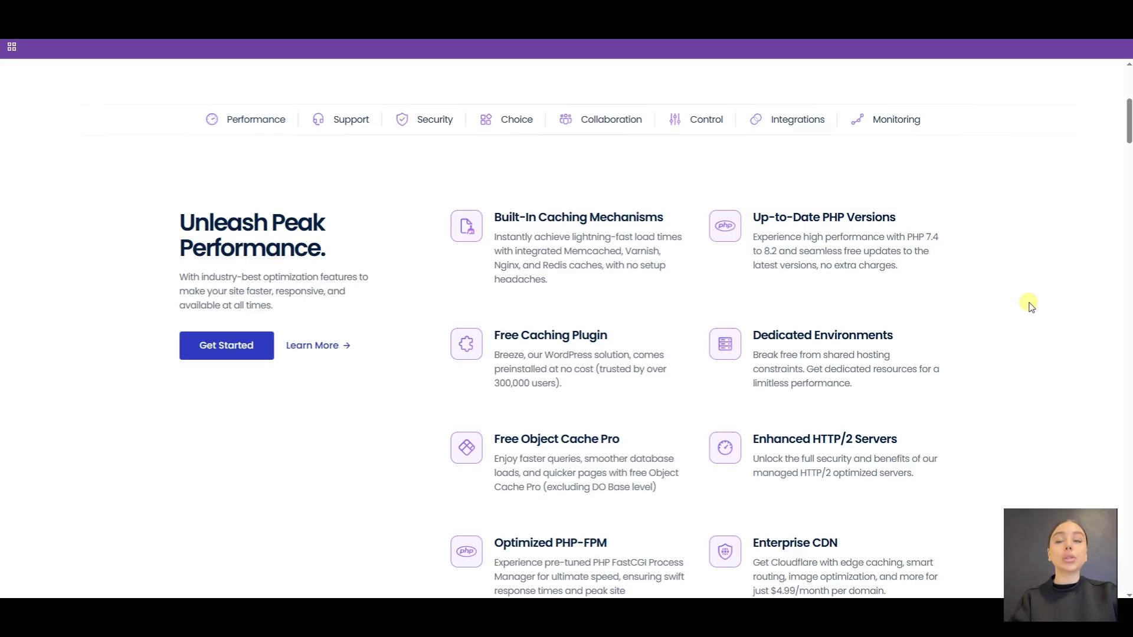
{"action": "scroll", "coordinate": [1030, 305], "scroll_direction": "down", "scroll_amount": 1}
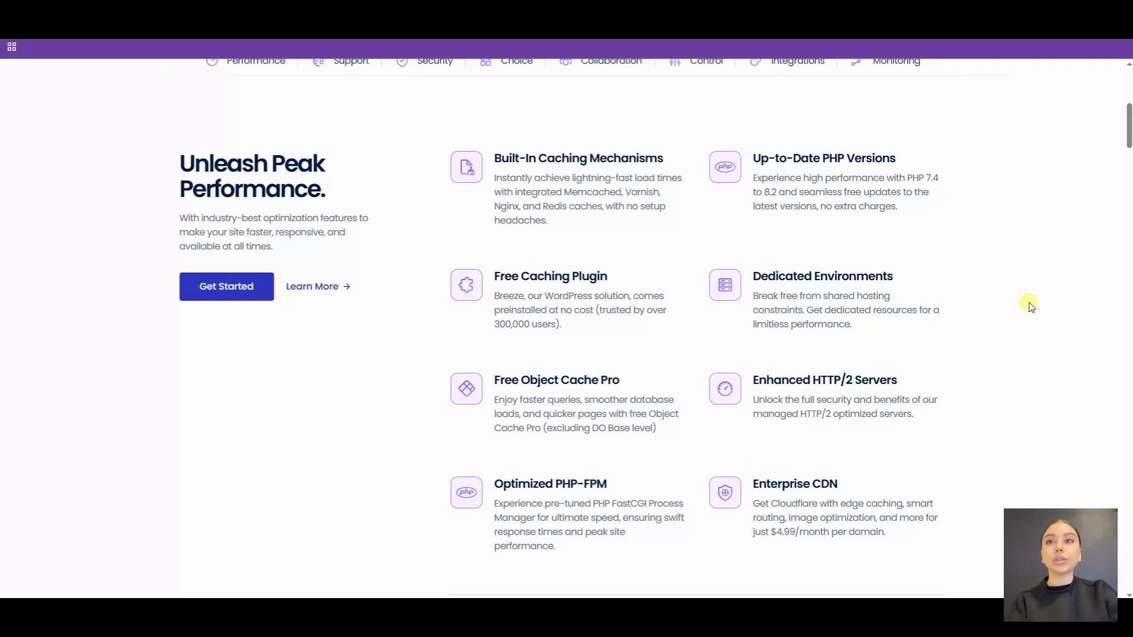
{"action": "scroll", "coordinate": [1029, 306], "scroll_direction": "down", "scroll_amount": 1}
{"action": "scroll", "coordinate": [1029, 305], "scroll_direction": "down", "scroll_amount": 1}
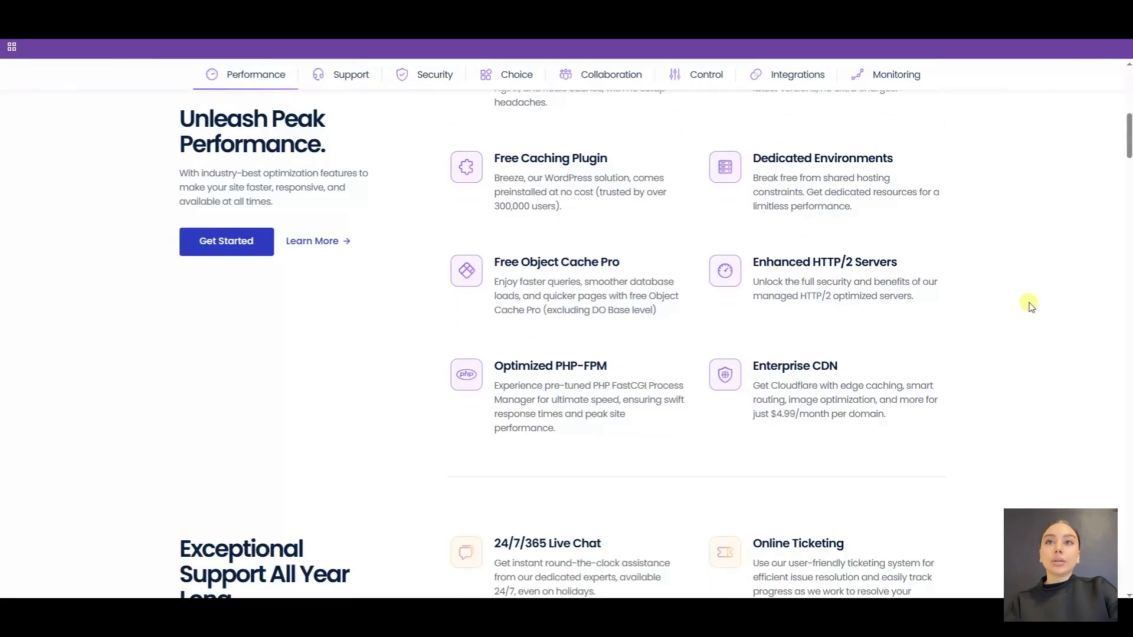
{"action": "scroll", "coordinate": [1029, 305], "scroll_direction": "down", "scroll_amount": 1}
{"action": "scroll", "coordinate": [1030, 305], "scroll_direction": "down", "scroll_amount": 2}
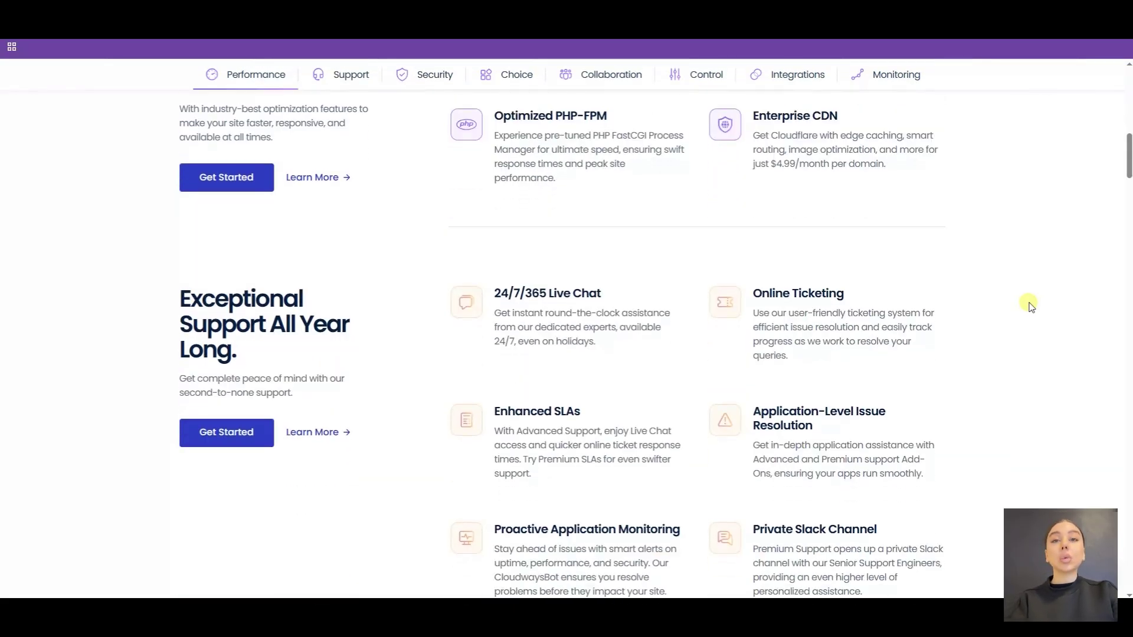
{"action": "scroll", "coordinate": [1029, 305], "scroll_direction": "down", "scroll_amount": 1}
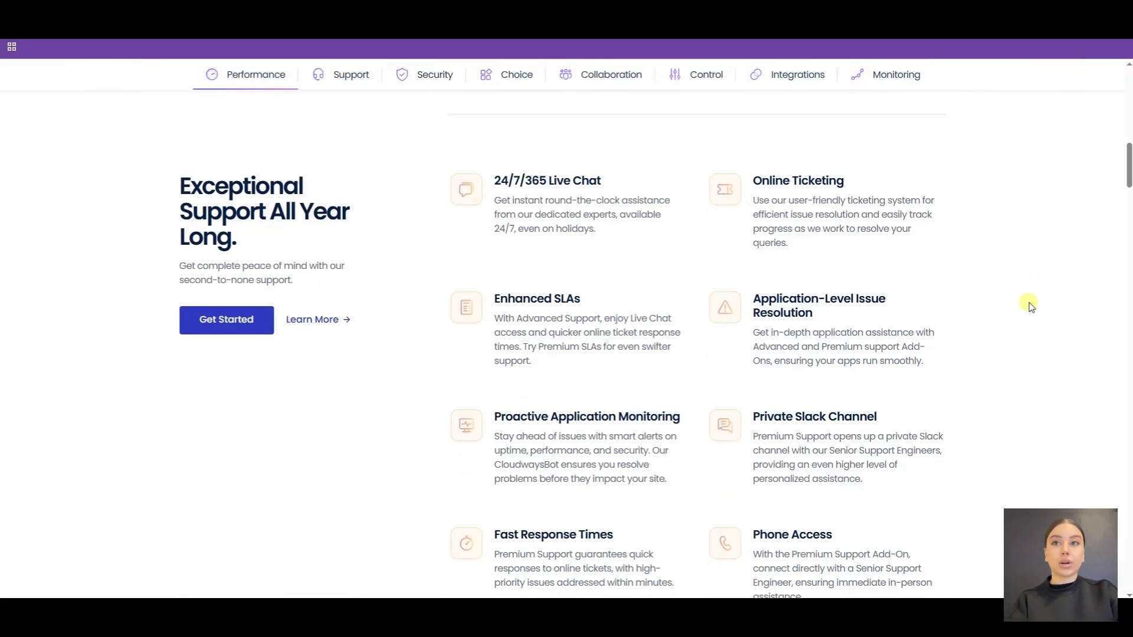
{"action": "scroll", "coordinate": [1029, 306], "scroll_direction": "down", "scroll_amount": 1}
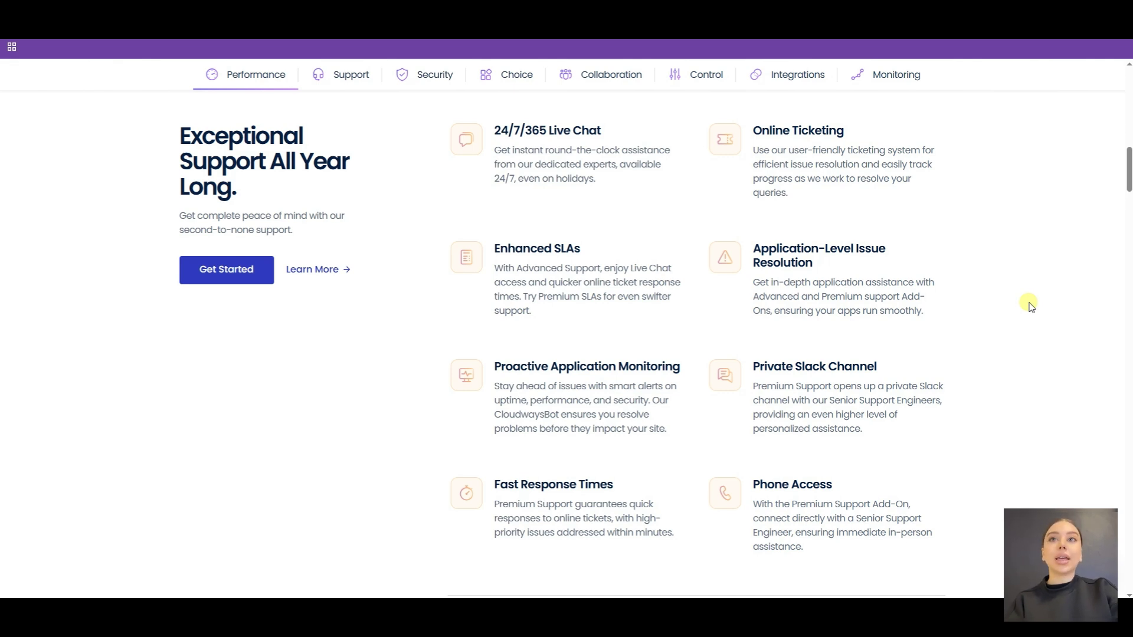
{"action": "scroll", "coordinate": [1029, 306], "scroll_direction": "down", "scroll_amount": 3}
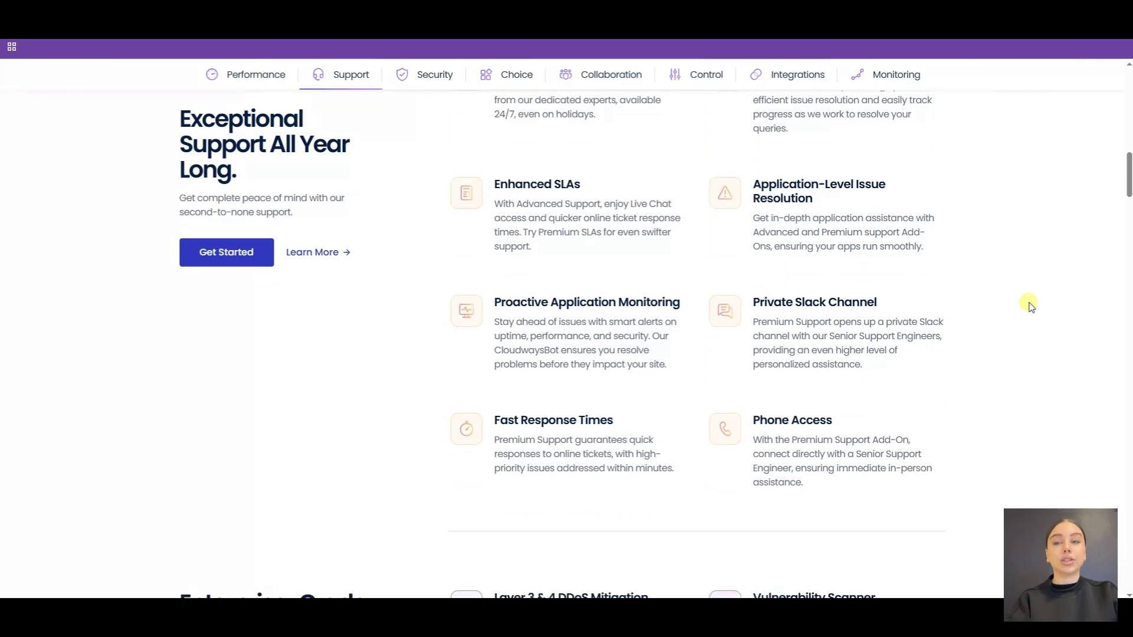
{"action": "scroll", "coordinate": [1030, 305], "scroll_direction": "down", "scroll_amount": 2}
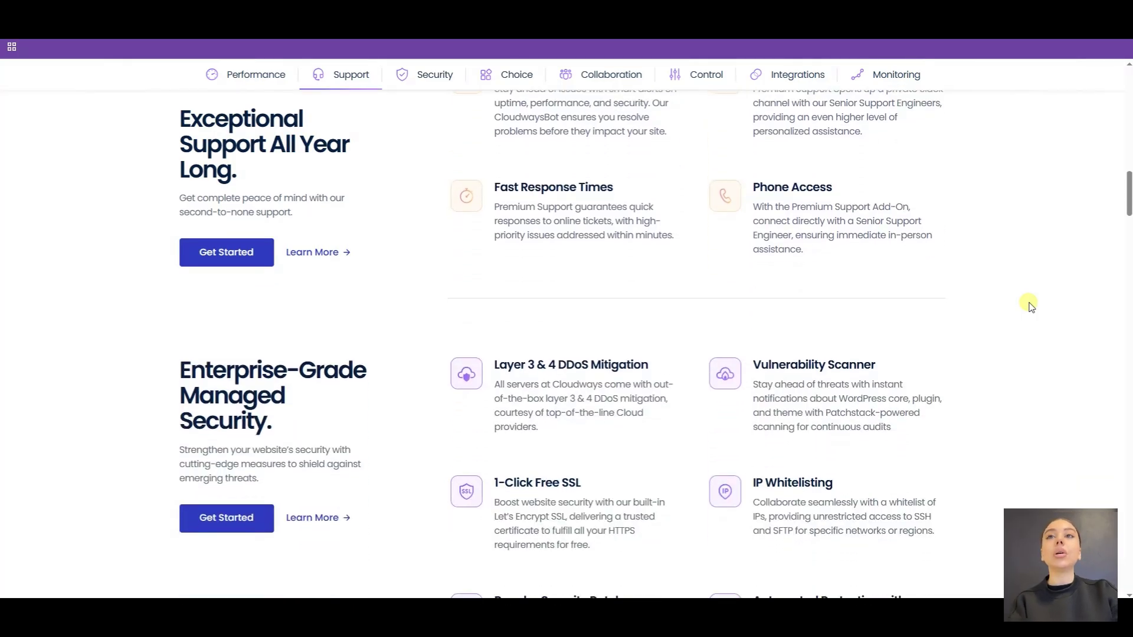
{"action": "scroll", "coordinate": [1029, 305], "scroll_direction": "down", "scroll_amount": 2}
{"action": "scroll", "coordinate": [1030, 306], "scroll_direction": "down", "scroll_amount": 2}
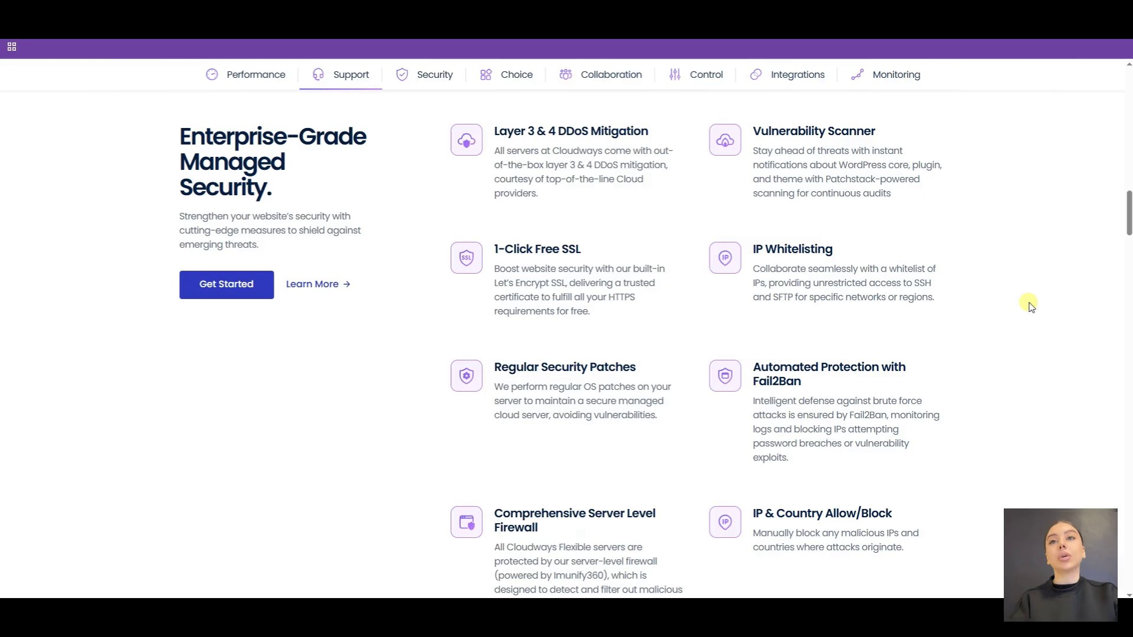
{"action": "scroll", "coordinate": [1029, 305], "scroll_direction": "down", "scroll_amount": 1}
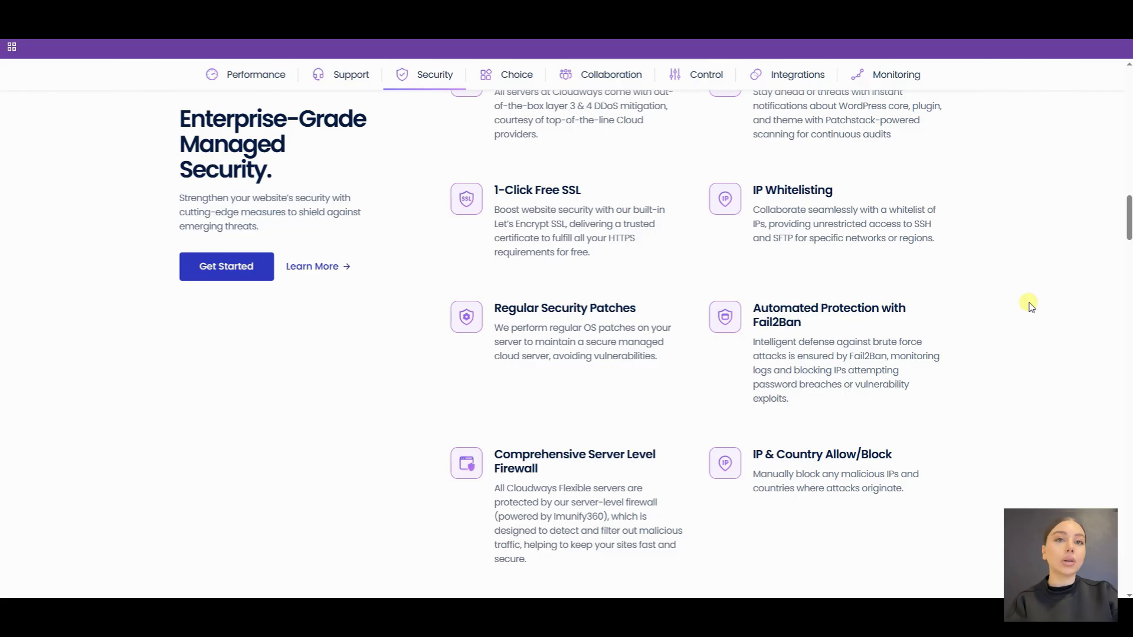
{"action": "scroll", "coordinate": [1030, 305], "scroll_direction": "down", "scroll_amount": 2}
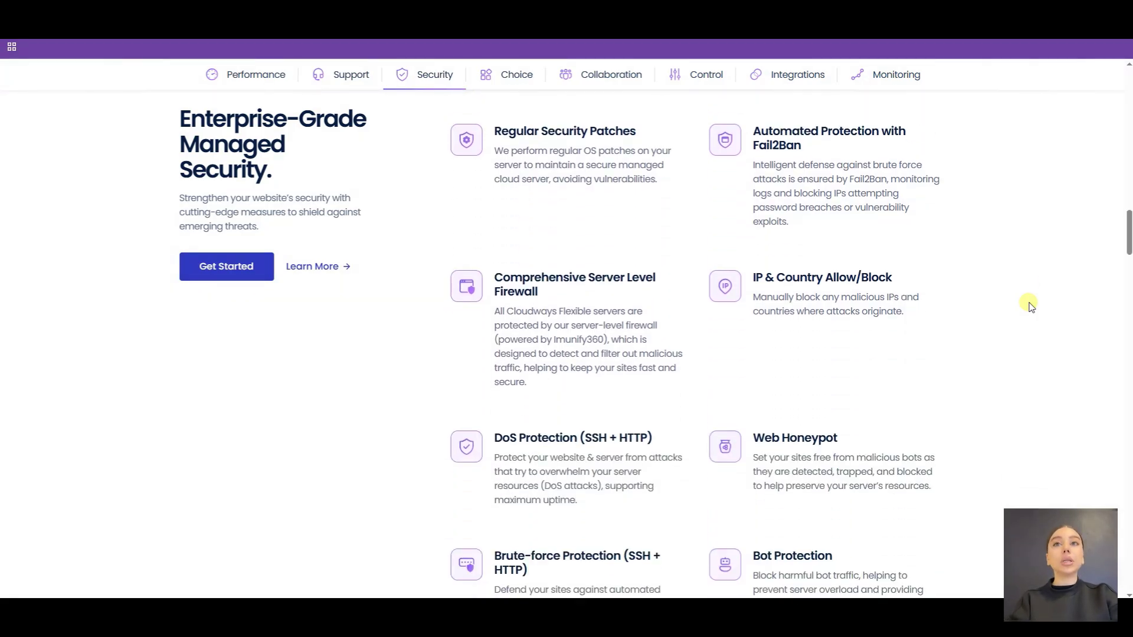
{"action": "scroll", "coordinate": [1028, 305], "scroll_direction": "down", "scroll_amount": 1}
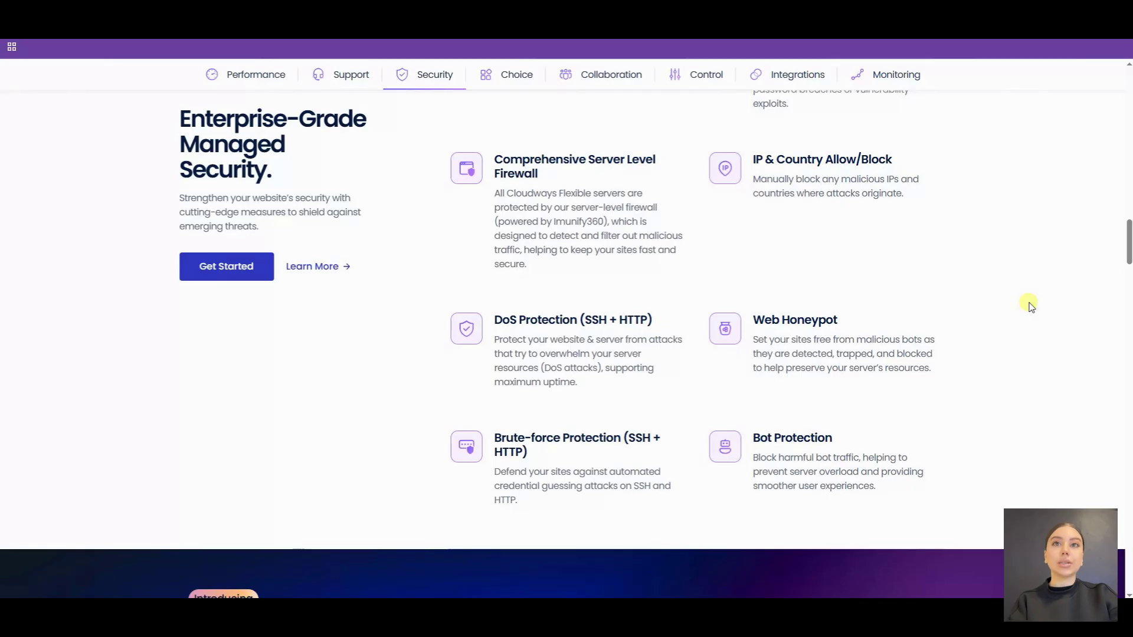
{"action": "scroll", "coordinate": [1029, 305], "scroll_direction": "down", "scroll_amount": 2}
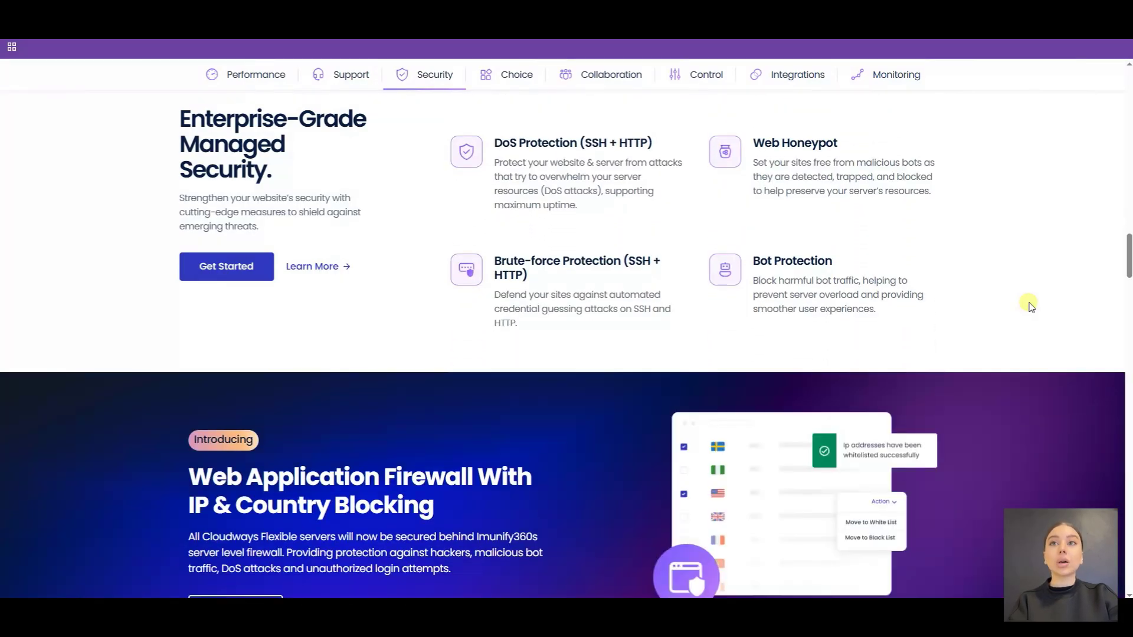
{"action": "scroll", "coordinate": [1029, 306], "scroll_direction": "down", "scroll_amount": 1}
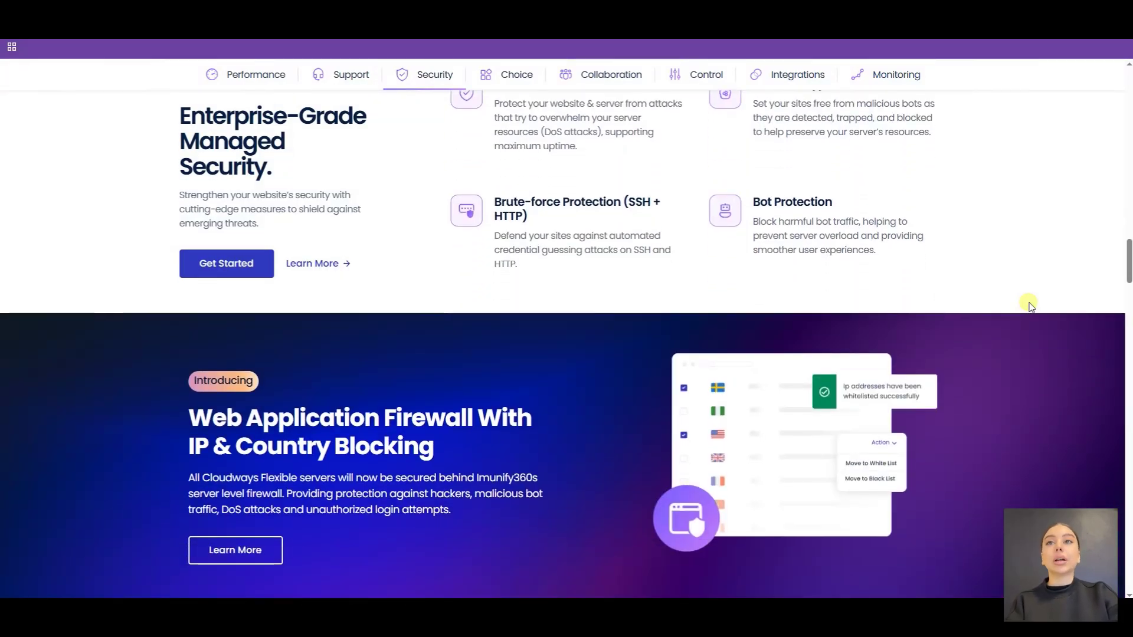
{"action": "scroll", "coordinate": [1029, 303], "scroll_direction": "down", "scroll_amount": 1}
{"action": "scroll", "coordinate": [1028, 304], "scroll_direction": "down", "scroll_amount": 1}
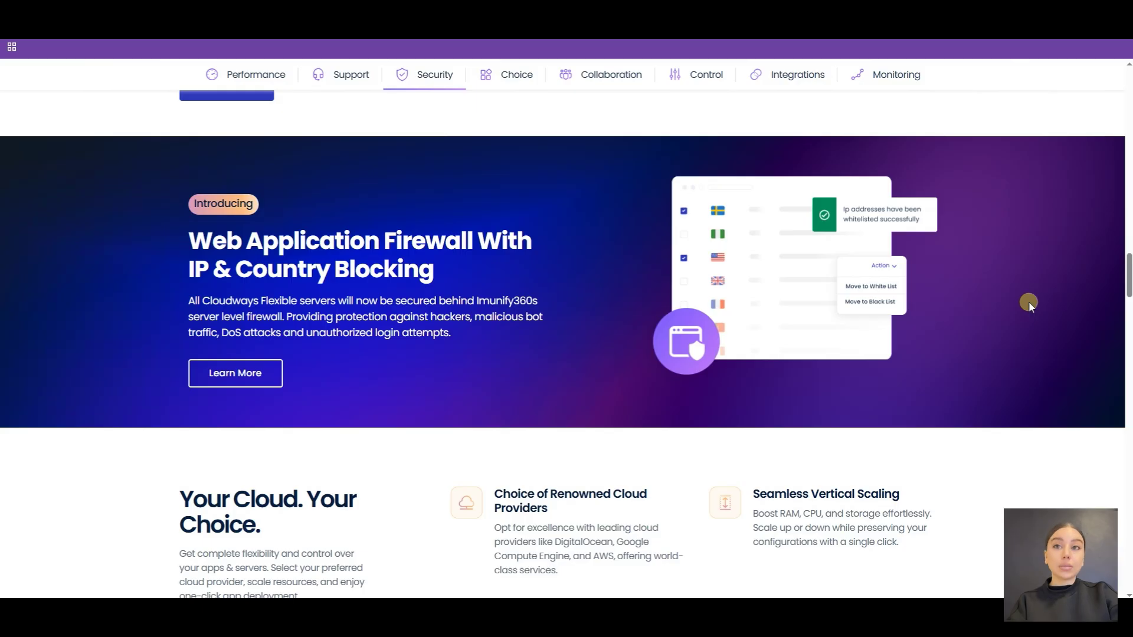
{"action": "scroll", "coordinate": [1028, 303], "scroll_direction": "down", "scroll_amount": 1}
{"action": "scroll", "coordinate": [1029, 305], "scroll_direction": "down", "scroll_amount": 1}
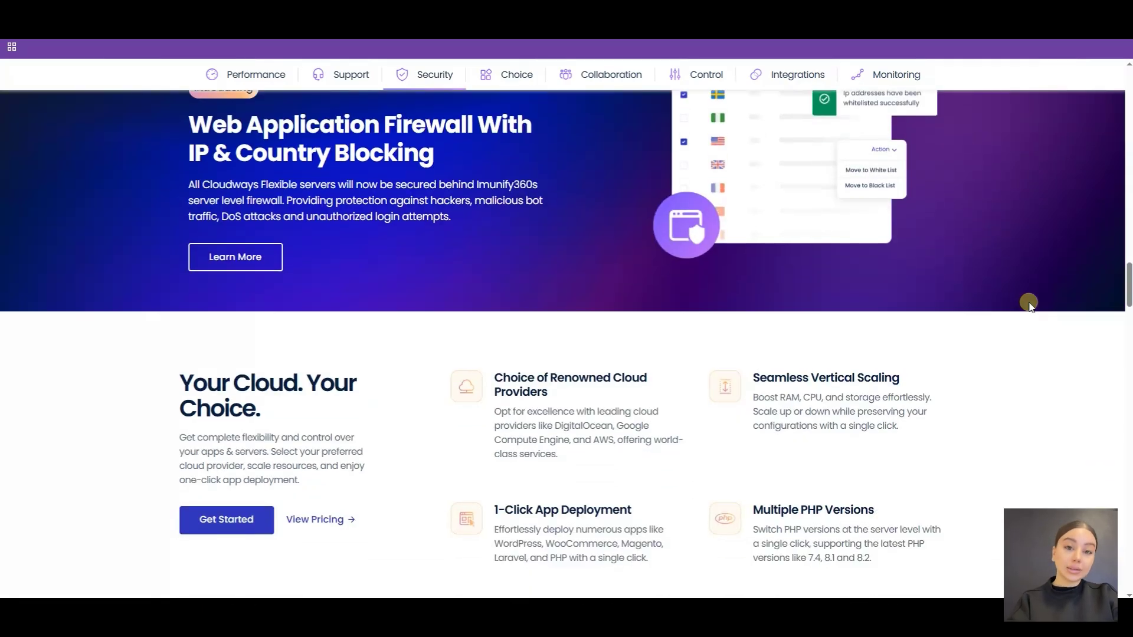
{"action": "scroll", "coordinate": [1029, 306], "scroll_direction": "down", "scroll_amount": 1}
{"action": "scroll", "coordinate": [1029, 306], "scroll_direction": "down", "scroll_amount": 2}
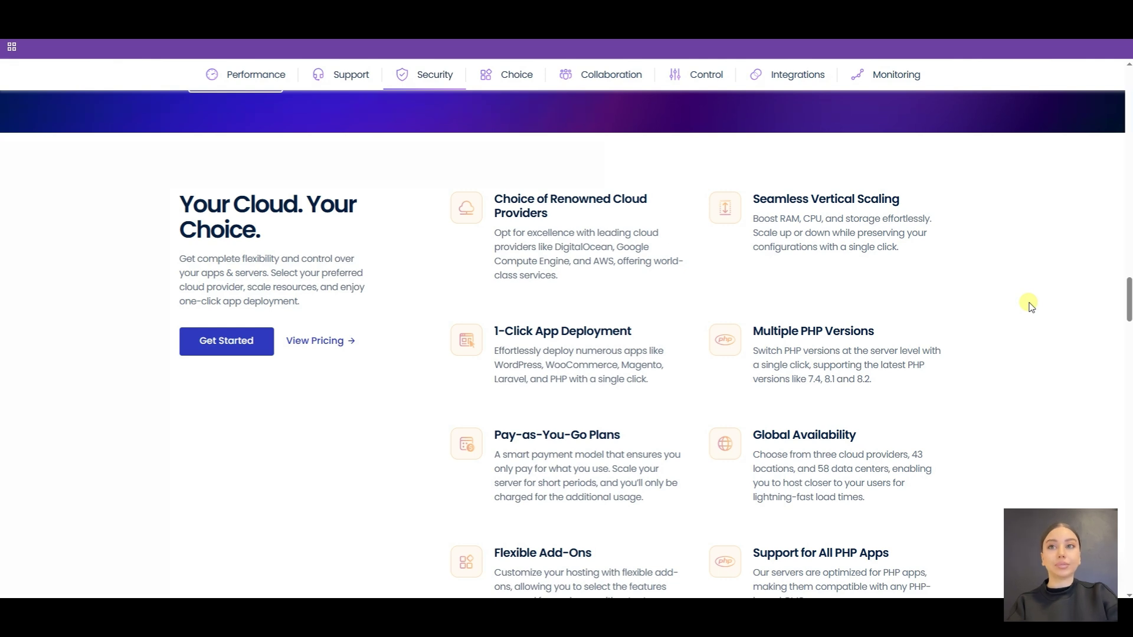
{"action": "scroll", "coordinate": [1029, 305], "scroll_direction": "down", "scroll_amount": 1}
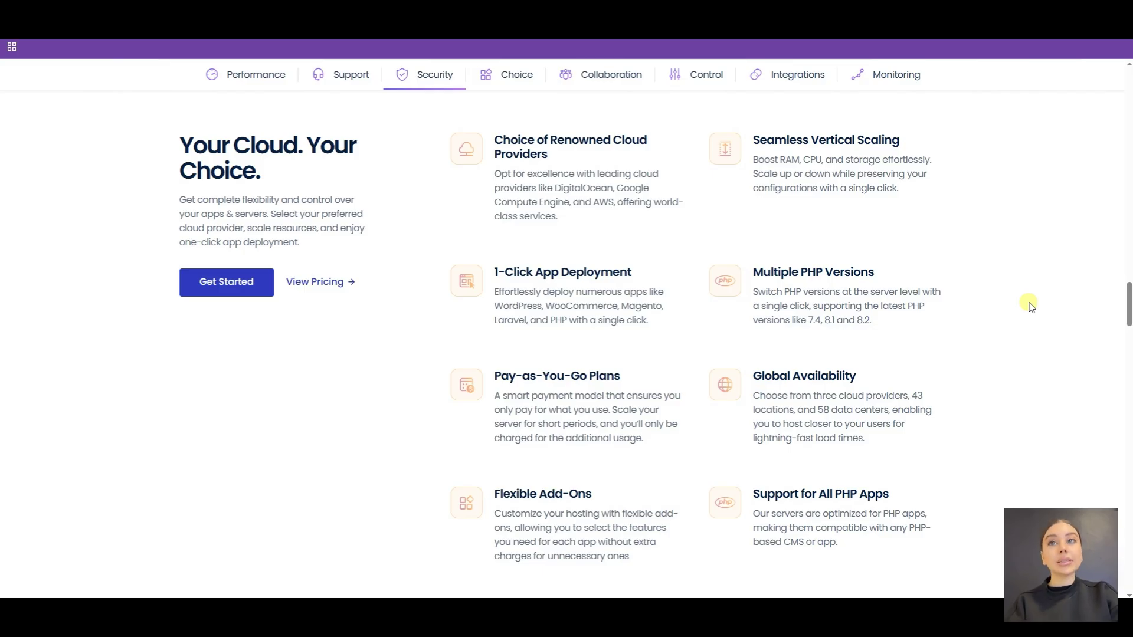
{"action": "scroll", "coordinate": [1029, 305], "scroll_direction": "down", "scroll_amount": 1}
{"action": "scroll", "coordinate": [1029, 305], "scroll_direction": "down", "scroll_amount": 1}
{"action": "scroll", "coordinate": [1029, 305], "scroll_direction": "down", "scroll_amount": 1}
{"action": "scroll", "coordinate": [1030, 306], "scroll_direction": "down", "scroll_amount": 2}
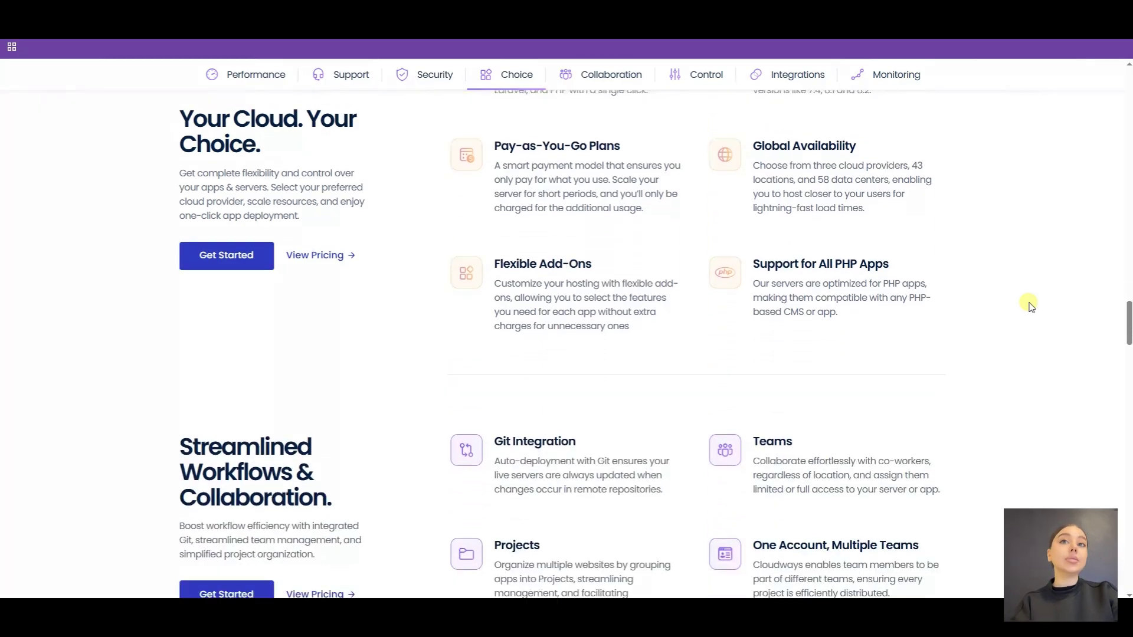
{"action": "scroll", "coordinate": [1029, 305], "scroll_direction": "down", "scroll_amount": 1}
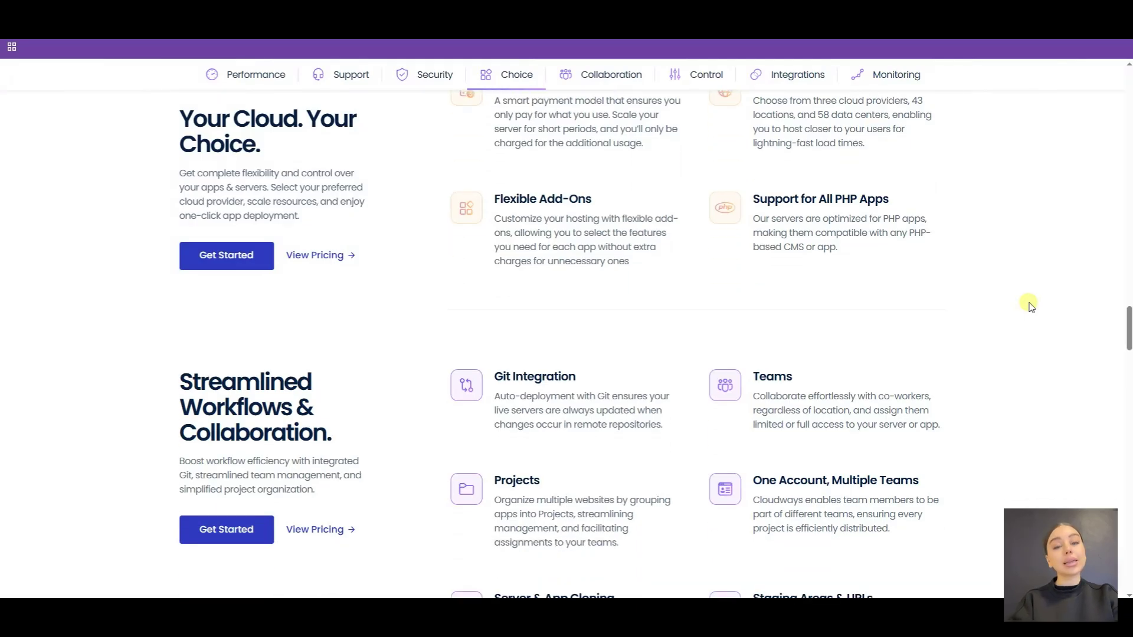
{"action": "scroll", "coordinate": [1029, 306], "scroll_direction": "down", "scroll_amount": 1}
{"action": "scroll", "coordinate": [1030, 305], "scroll_direction": "down", "scroll_amount": 1}
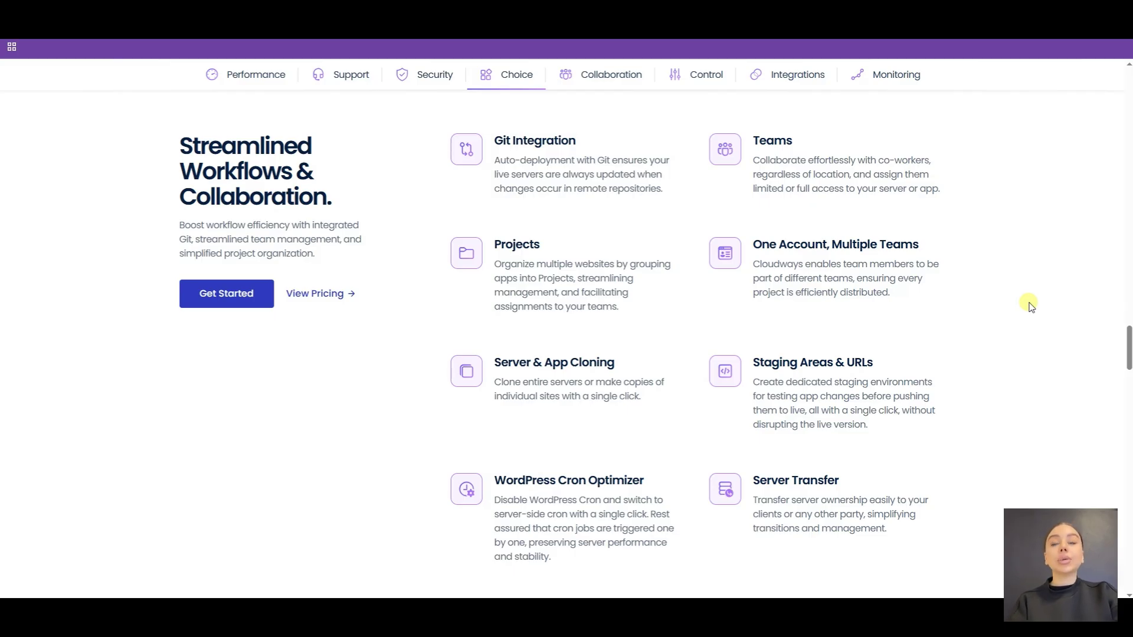
{"action": "scroll", "coordinate": [1029, 305], "scroll_direction": "down", "scroll_amount": 1}
{"action": "scroll", "coordinate": [1029, 305], "scroll_direction": "up", "scroll_amount": 1}
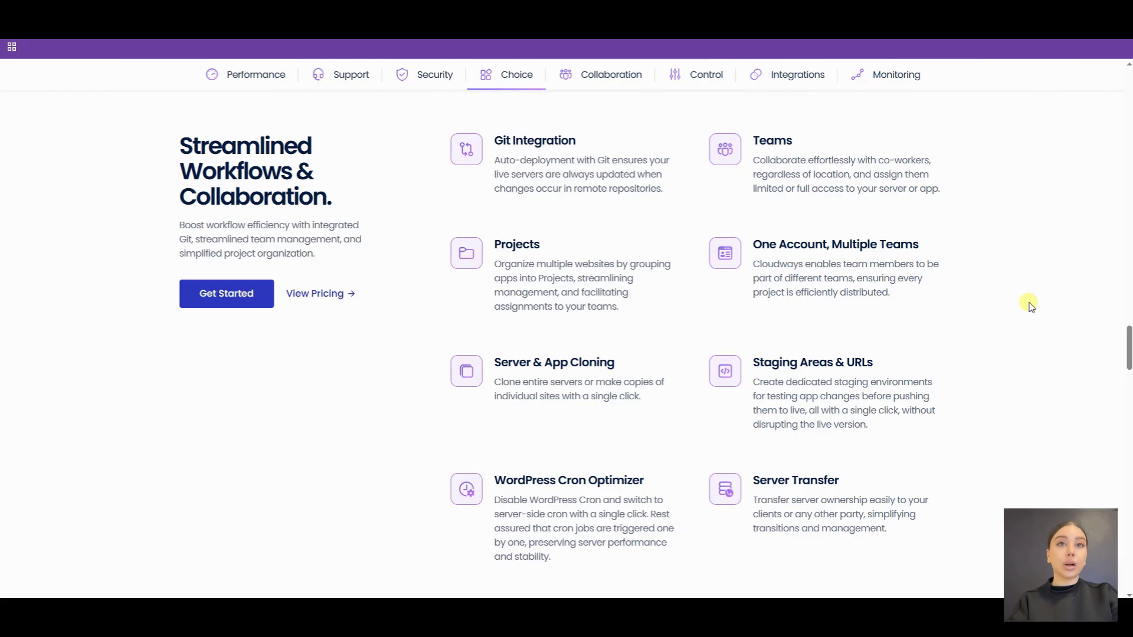
{"action": "scroll", "coordinate": [1030, 305], "scroll_direction": "down", "scroll_amount": 1}
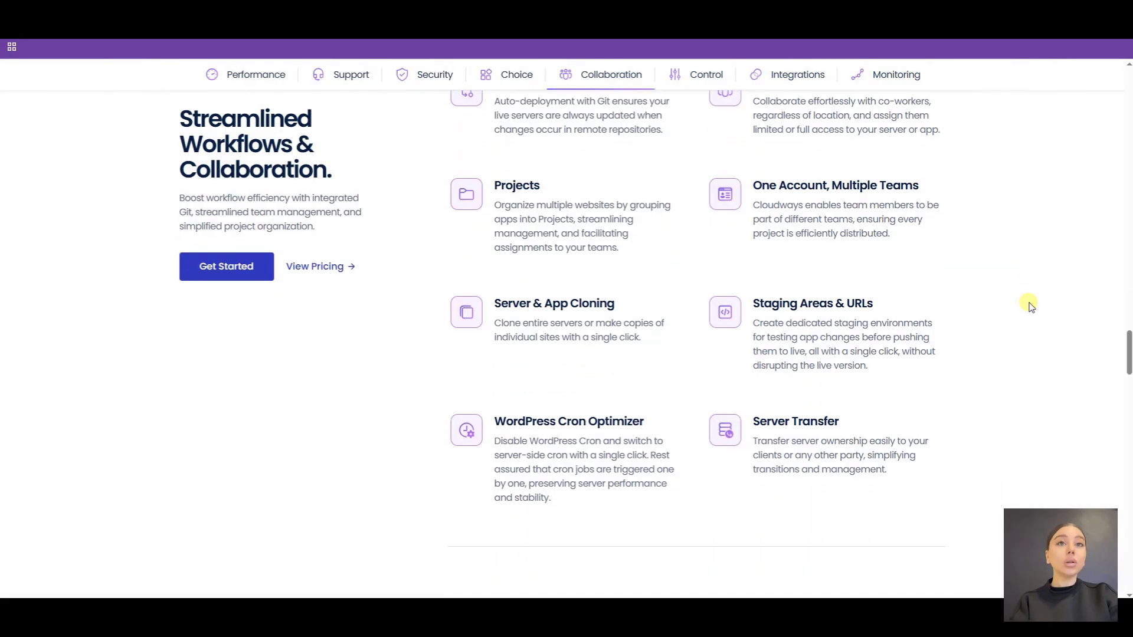
{"action": "scroll", "coordinate": [1029, 305], "scroll_direction": "down", "scroll_amount": 2}
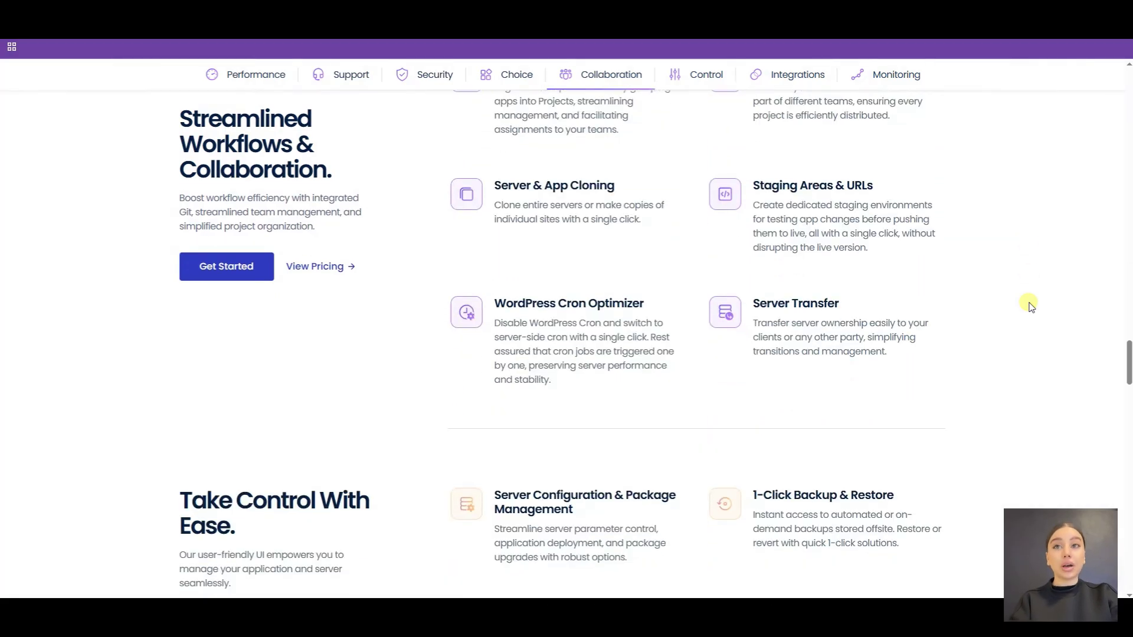
{"action": "scroll", "coordinate": [1028, 306], "scroll_direction": "down", "scroll_amount": 1}
{"action": "scroll", "coordinate": [1030, 306], "scroll_direction": "down", "scroll_amount": 1}
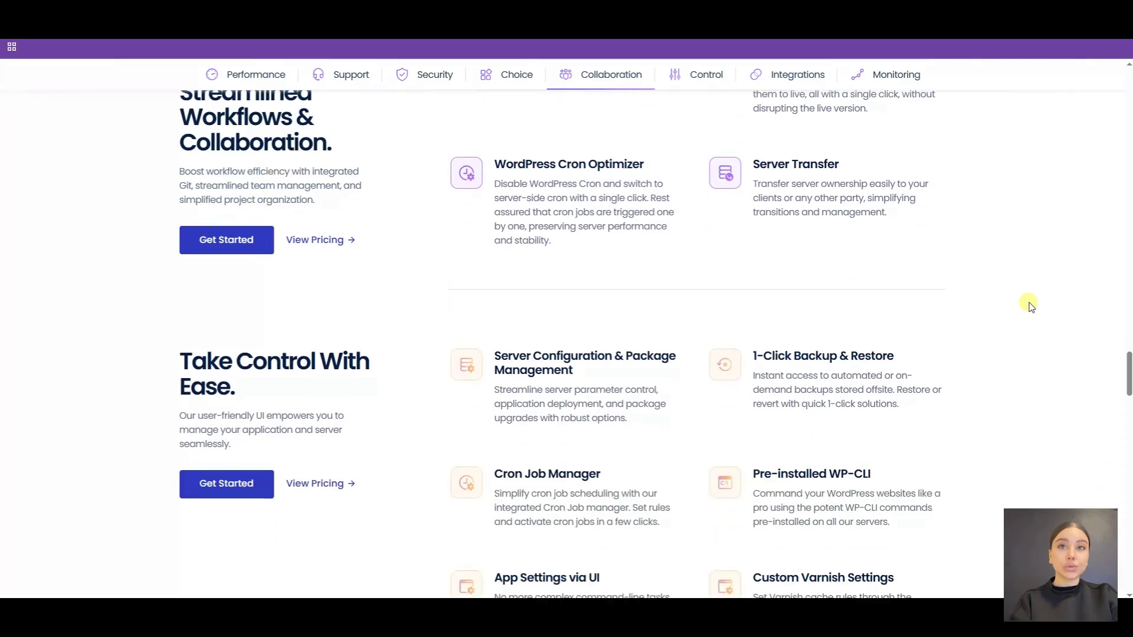
{"action": "scroll", "coordinate": [1029, 305], "scroll_direction": "down", "scroll_amount": 1}
{"action": "scroll", "coordinate": [1030, 305], "scroll_direction": "down", "scroll_amount": 1}
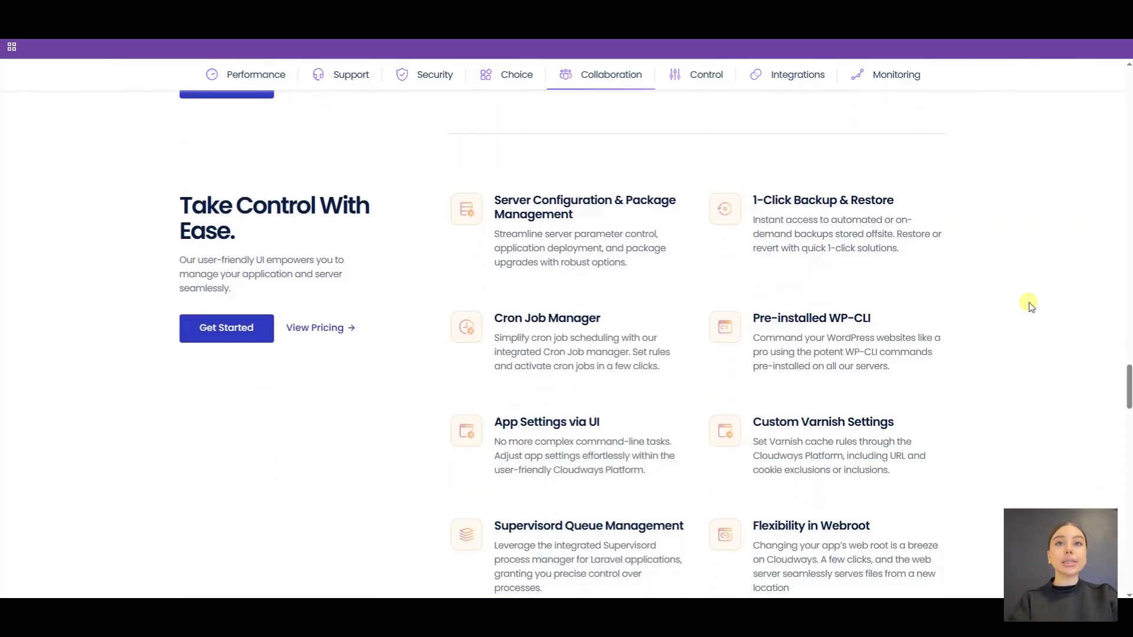
{"action": "scroll", "coordinate": [1029, 306], "scroll_direction": "down", "scroll_amount": 1}
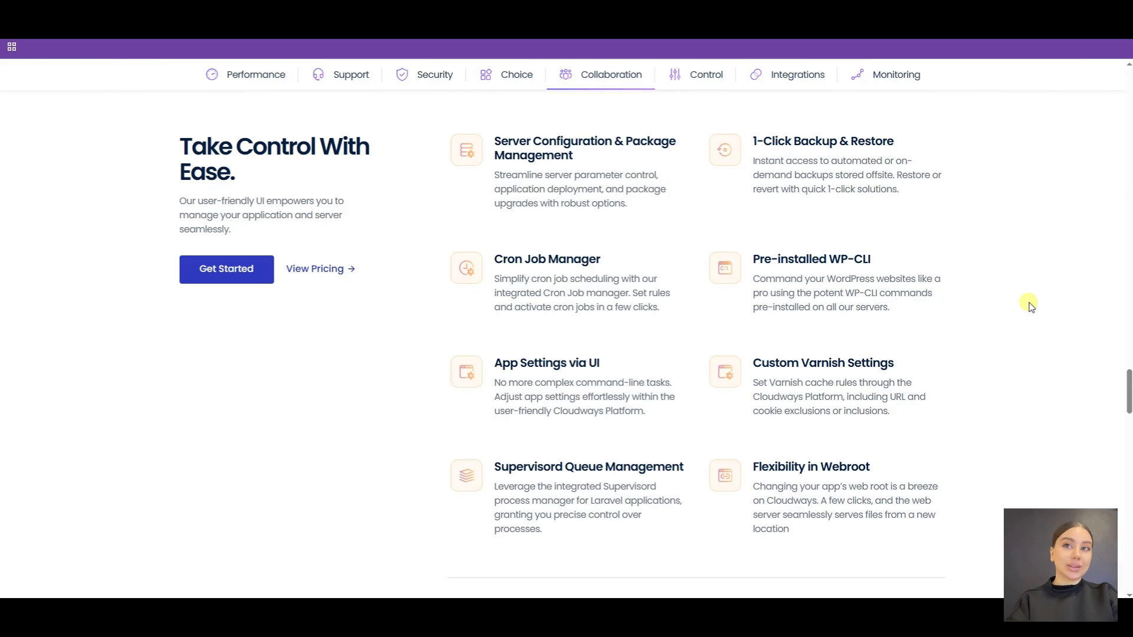
{"action": "scroll", "coordinate": [1028, 305], "scroll_direction": "down", "scroll_amount": 4}
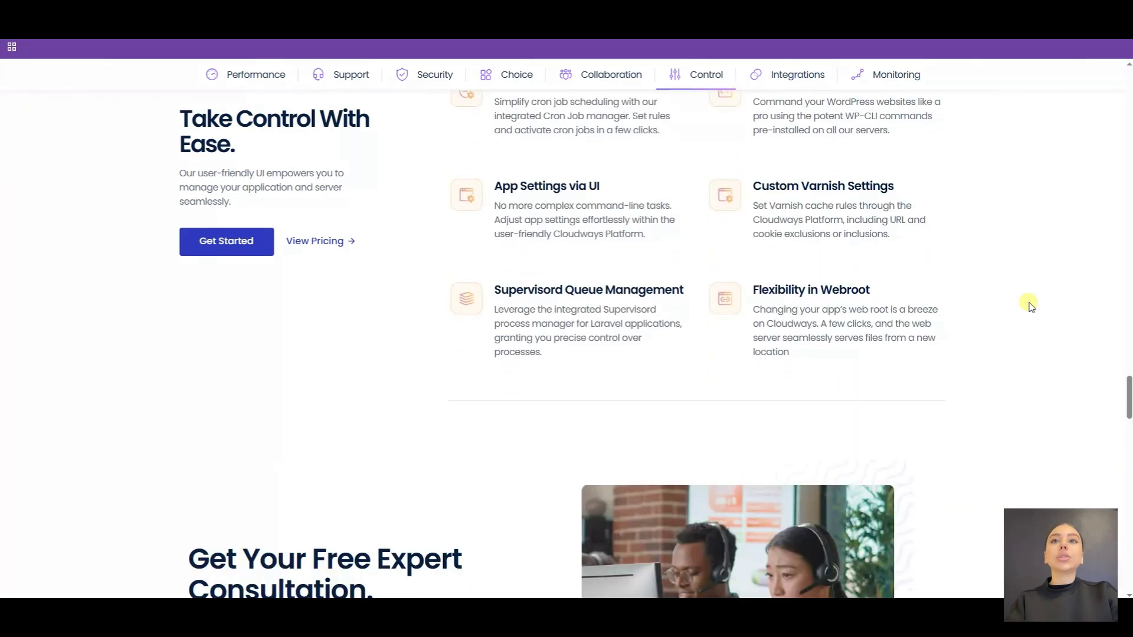
{"action": "scroll", "coordinate": [1029, 306], "scroll_direction": "down", "scroll_amount": 4}
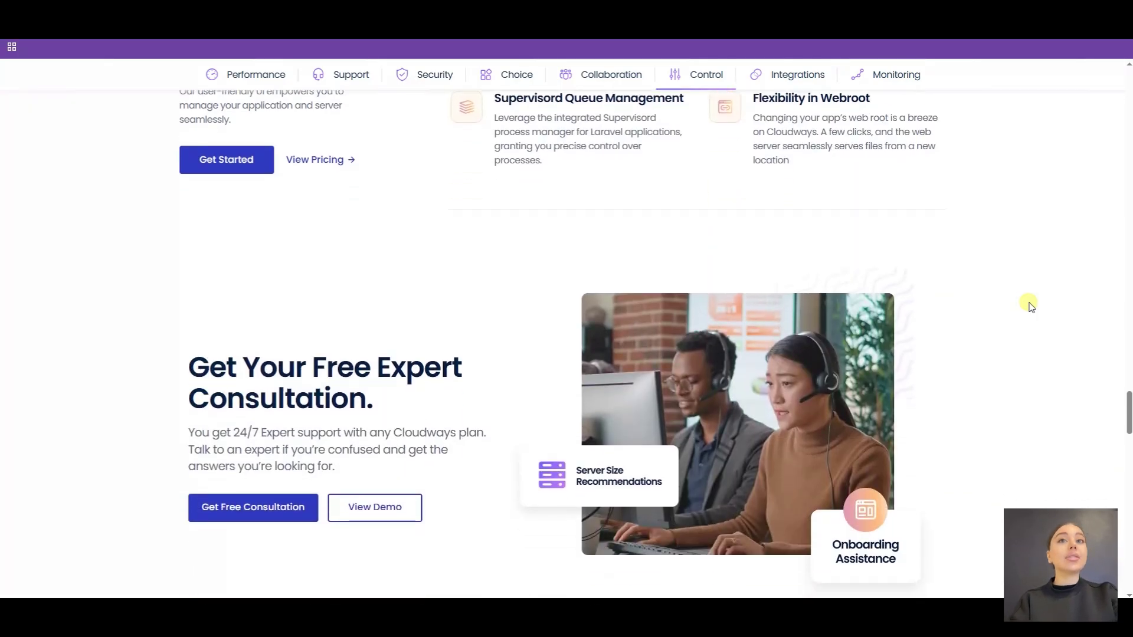
{"action": "scroll", "coordinate": [1030, 305], "scroll_direction": "down", "scroll_amount": 1}
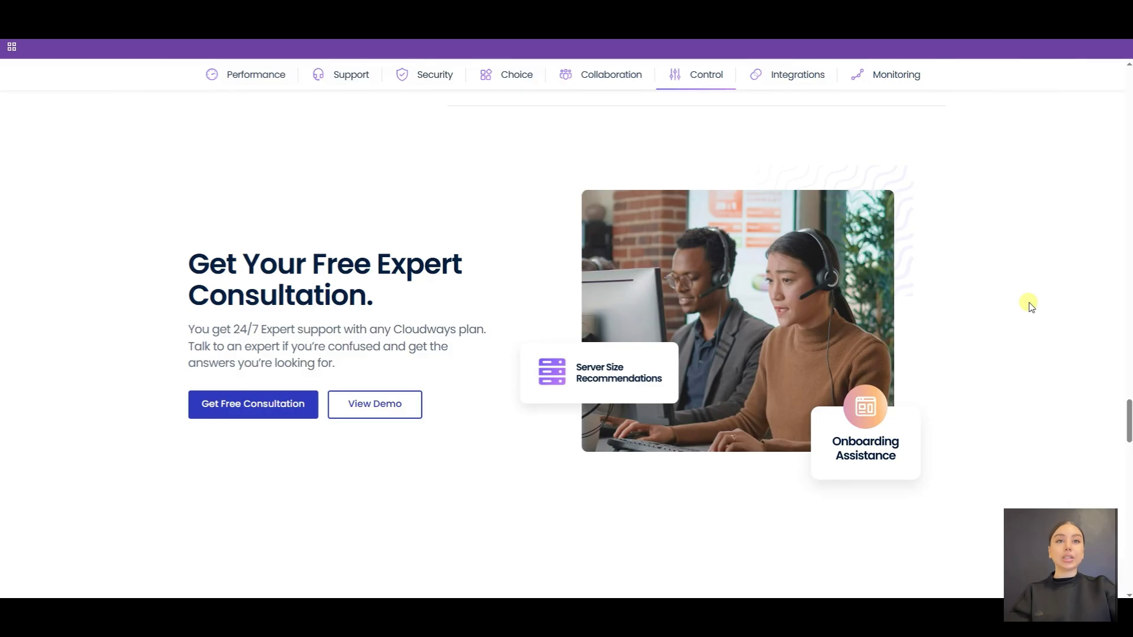
{"action": "scroll", "coordinate": [1029, 305], "scroll_direction": "down", "scroll_amount": 1}
{"action": "scroll", "coordinate": [1030, 305], "scroll_direction": "down", "scroll_amount": 1}
{"action": "scroll", "coordinate": [1030, 306], "scroll_direction": "down", "scroll_amount": 2}
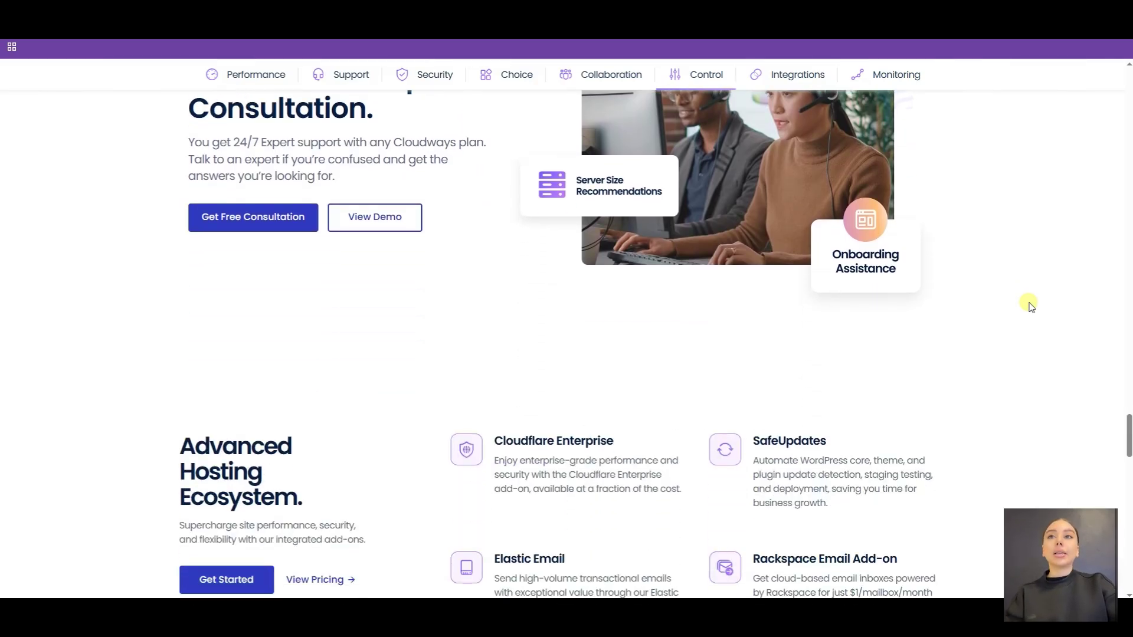
{"action": "scroll", "coordinate": [1029, 305], "scroll_direction": "down", "scroll_amount": 1}
{"action": "scroll", "coordinate": [1028, 305], "scroll_direction": "down", "scroll_amount": 1}
{"action": "scroll", "coordinate": [1029, 305], "scroll_direction": "down", "scroll_amount": 1}
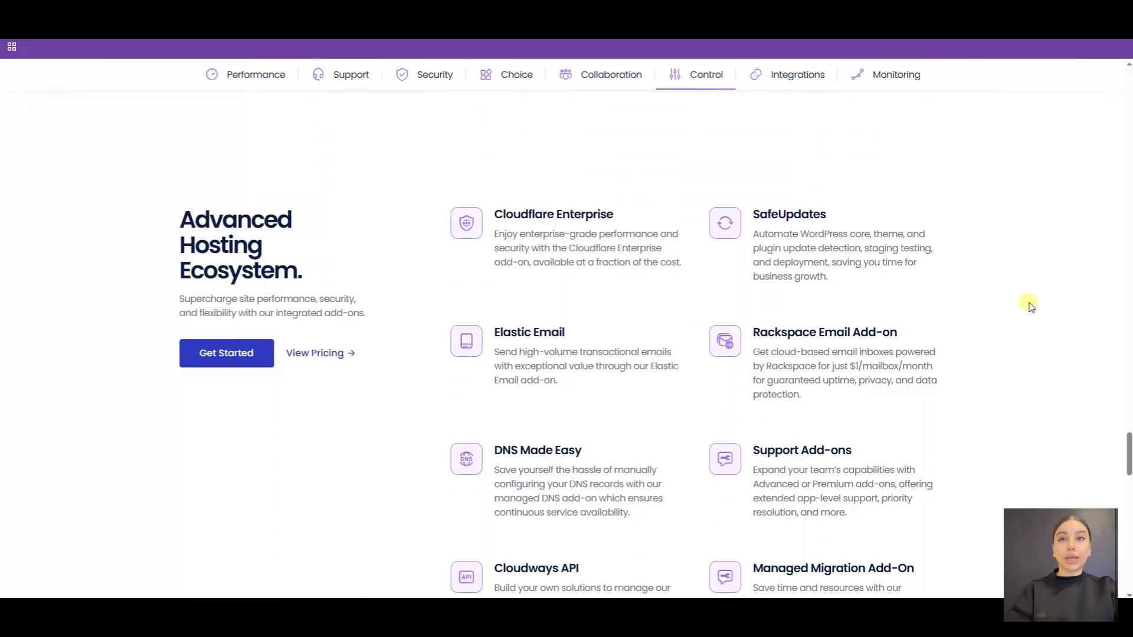
{"action": "scroll", "coordinate": [1030, 306], "scroll_direction": "down", "scroll_amount": 1}
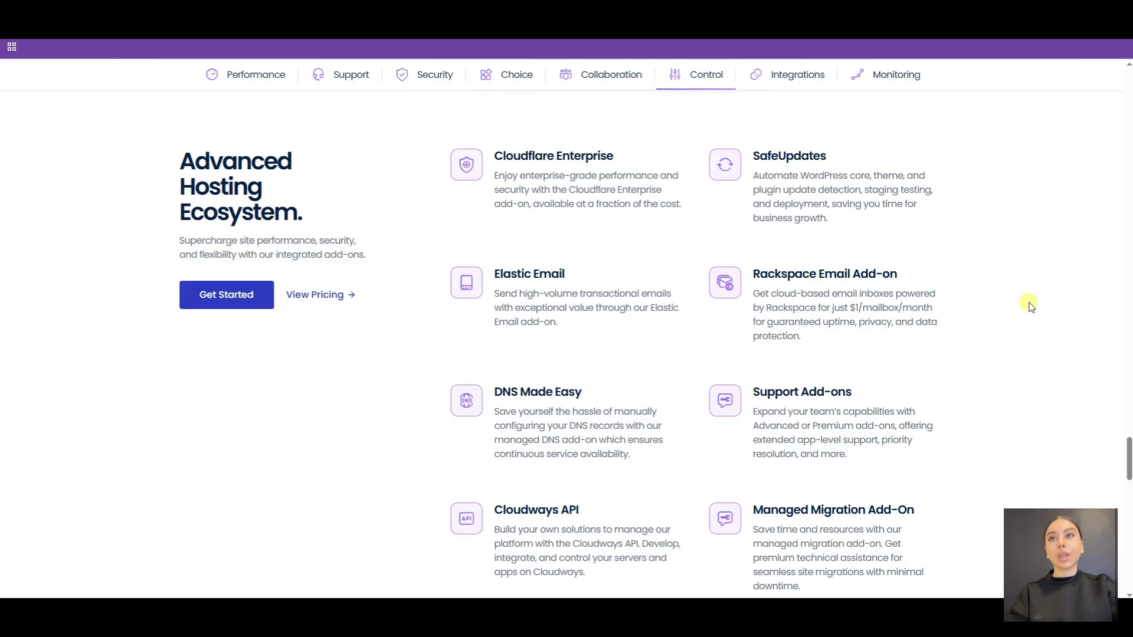
{"action": "scroll", "coordinate": [1029, 306], "scroll_direction": "down", "scroll_amount": 1}
{"action": "scroll", "coordinate": [1030, 306], "scroll_direction": "down", "scroll_amount": 1}
{"action": "scroll", "coordinate": [1029, 305], "scroll_direction": "down", "scroll_amount": 1}
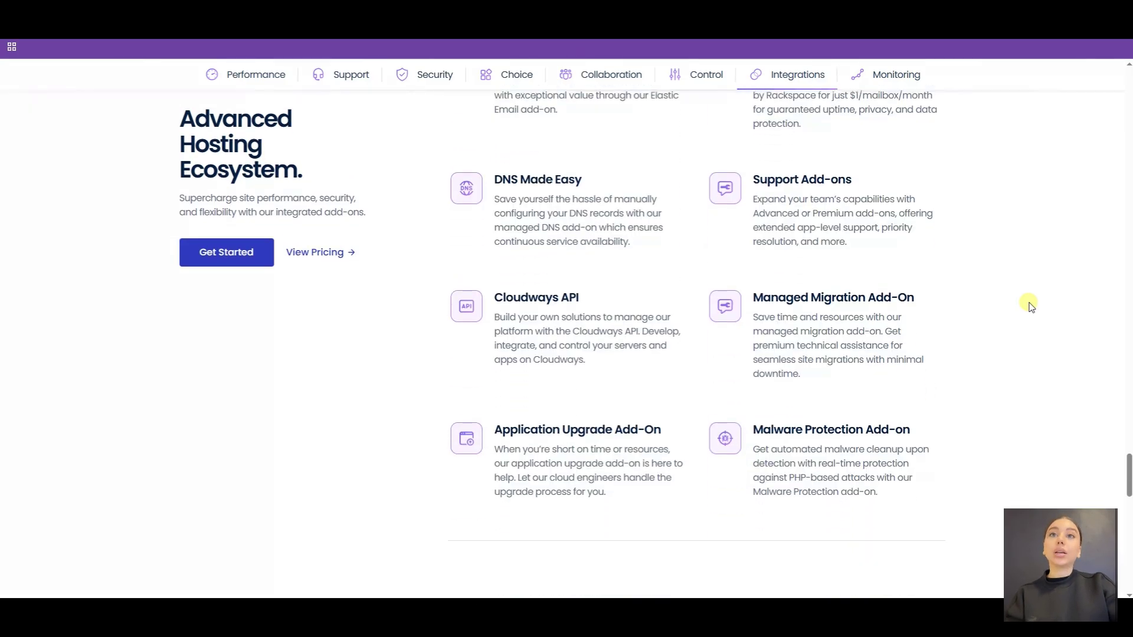
{"action": "scroll", "coordinate": [1028, 305], "scroll_direction": "down", "scroll_amount": 1}
{"action": "scroll", "coordinate": [1029, 306], "scroll_direction": "down", "scroll_amount": 1}
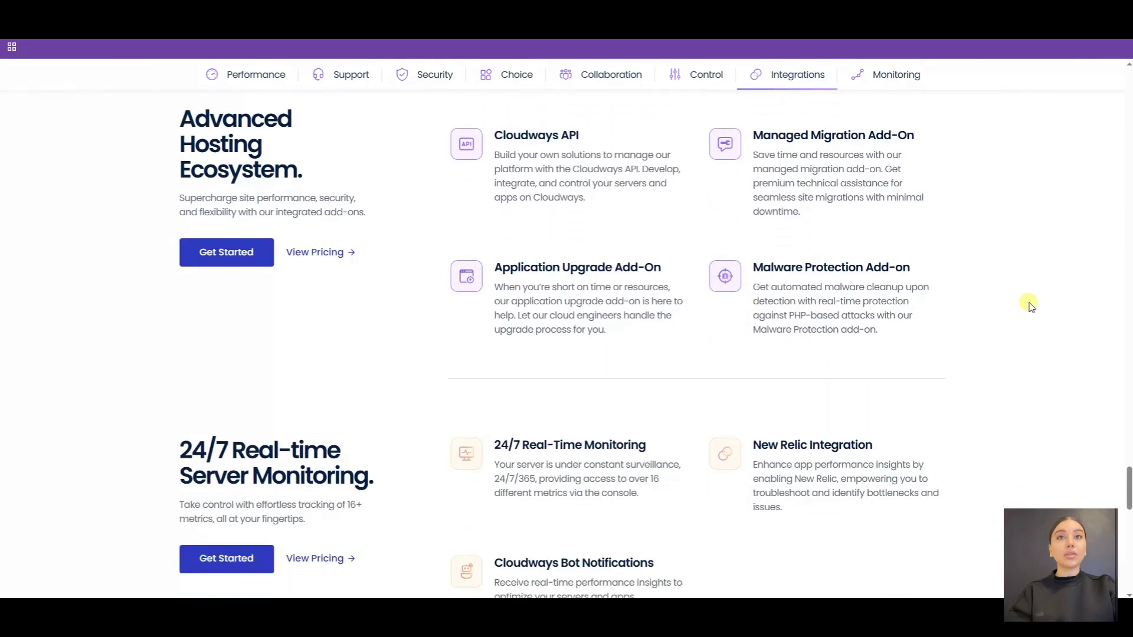
{"action": "scroll", "coordinate": [1029, 306], "scroll_direction": "down", "scroll_amount": 1}
{"action": "scroll", "coordinate": [1029, 305], "scroll_direction": "down", "scroll_amount": 1}
{"action": "scroll", "coordinate": [1029, 305], "scroll_direction": "down", "scroll_amount": 1}
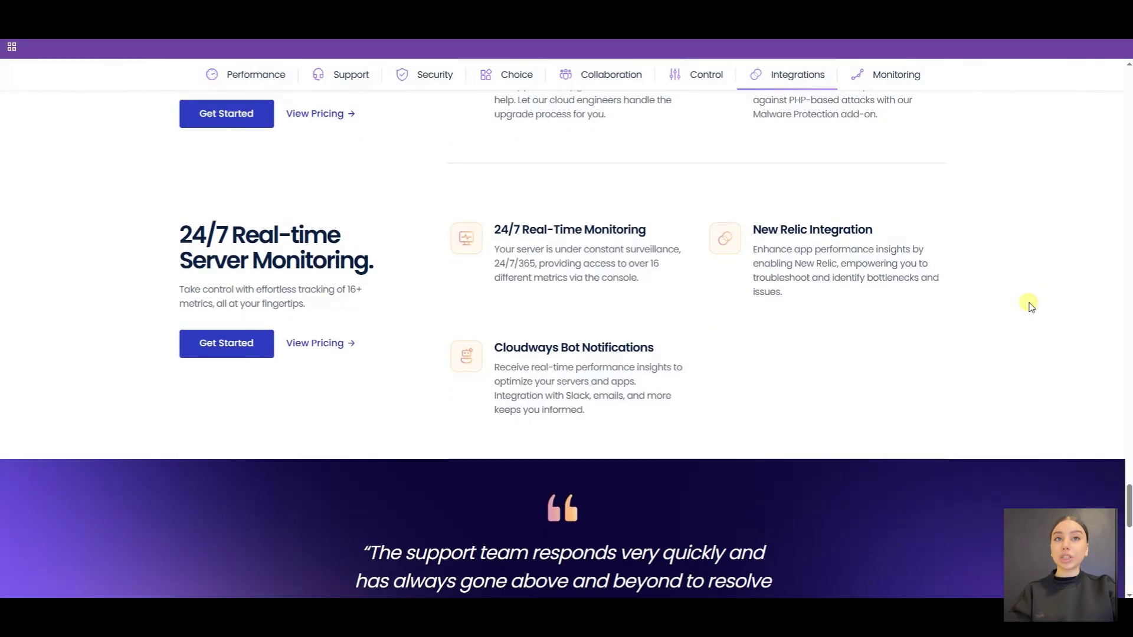
{"action": "scroll", "coordinate": [1029, 305], "scroll_direction": "down", "scroll_amount": 1}
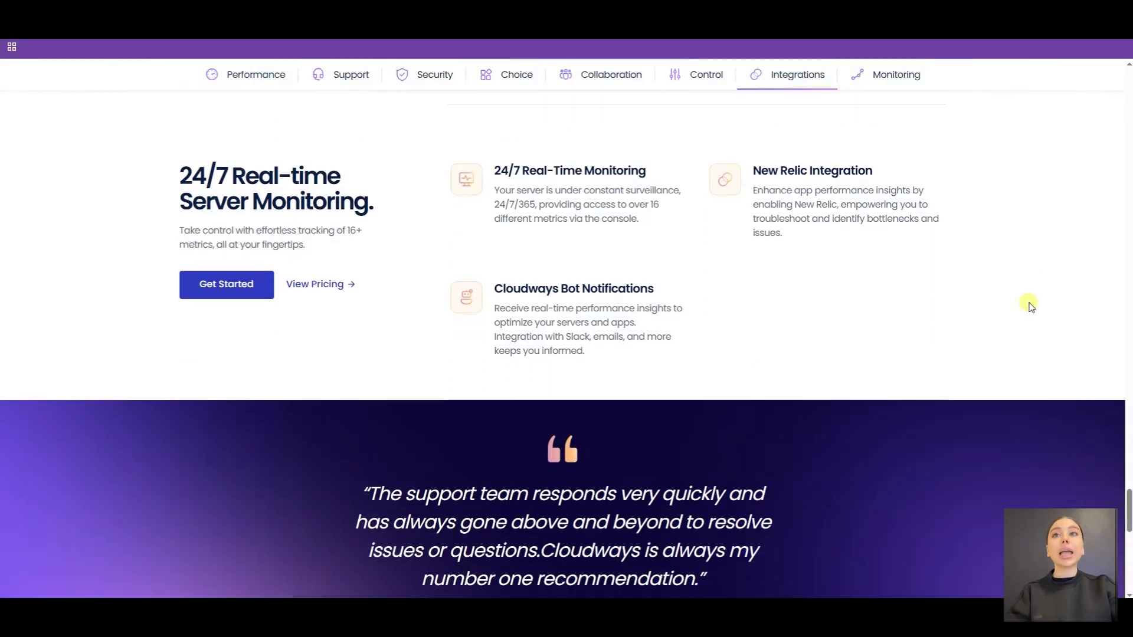
{"action": "scroll", "coordinate": [1029, 305], "scroll_direction": "down", "scroll_amount": 1}
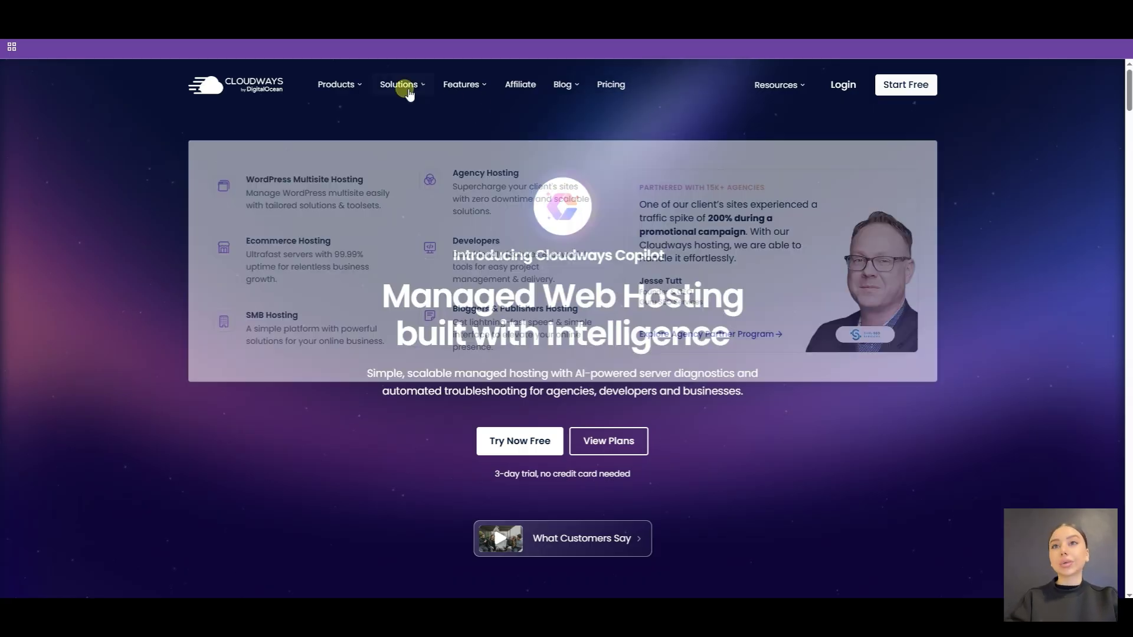
{"action": "mouse_move", "coordinate": [400, 84]}
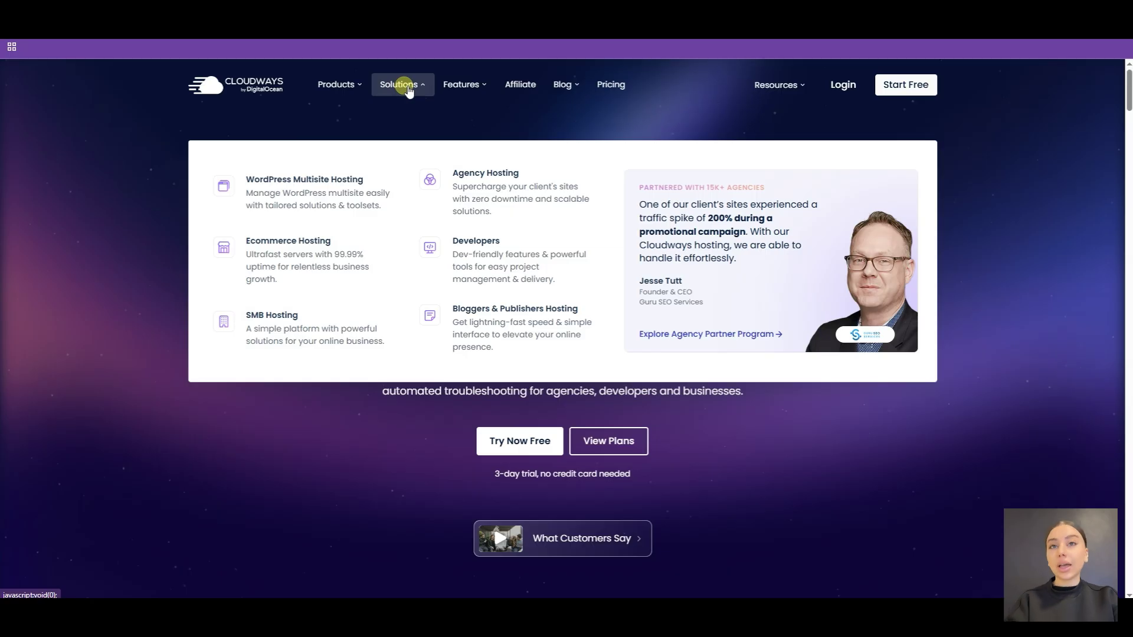
Open the Agency Hosting solution page and read down to its Performance features.
{"action": "left_click", "coordinate": [515, 211]}
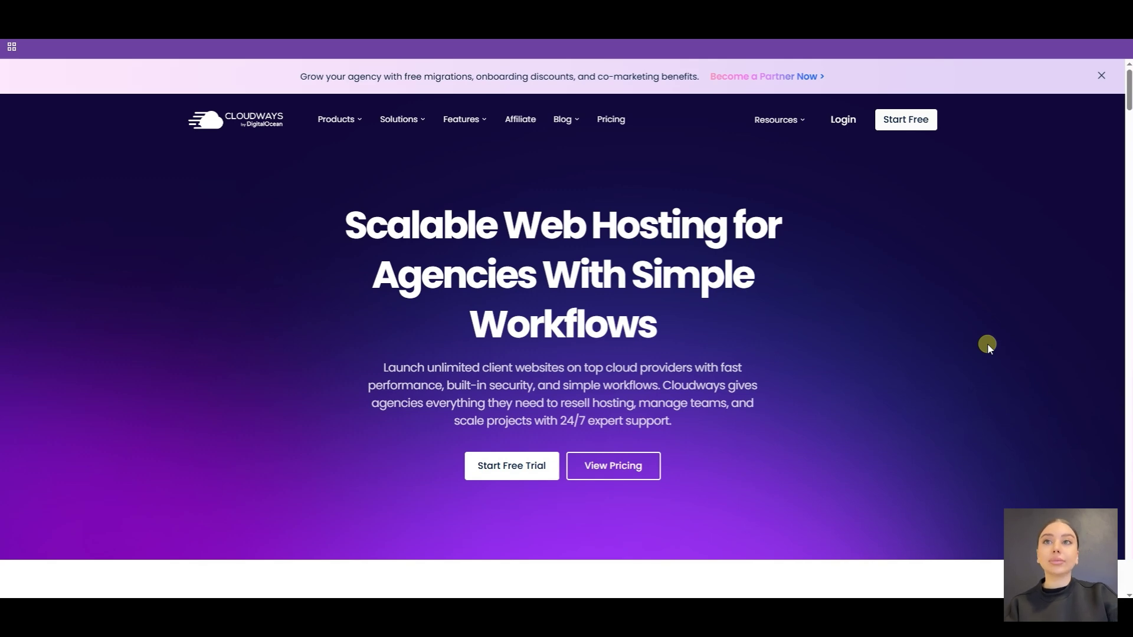
{"action": "scroll", "coordinate": [988, 345], "scroll_direction": "down", "scroll_amount": 2}
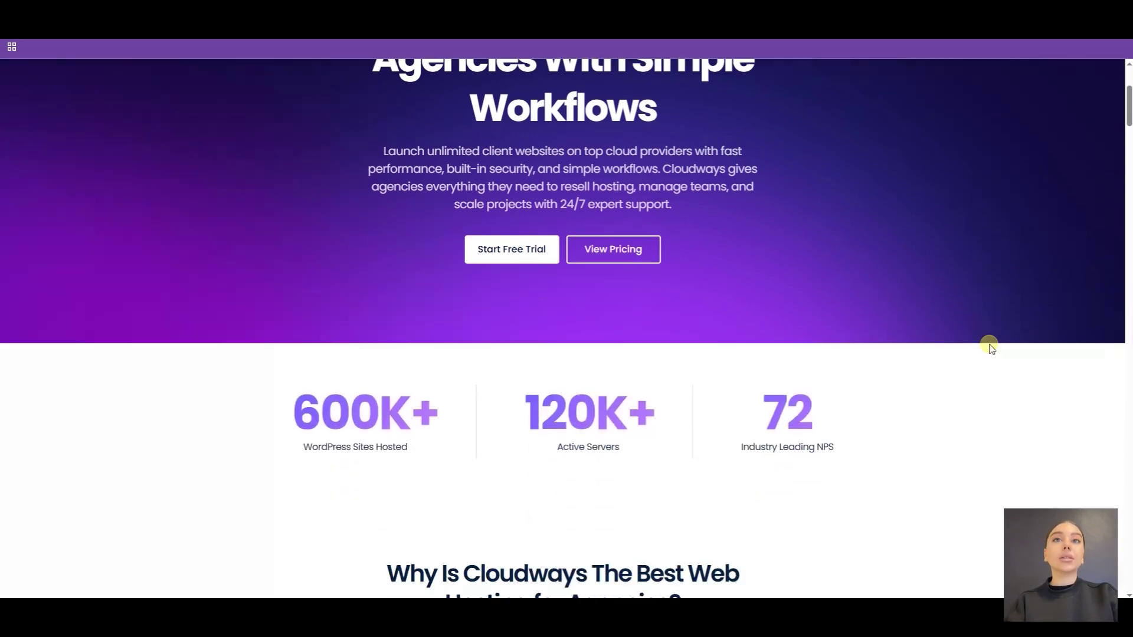
{"action": "scroll", "coordinate": [987, 345], "scroll_direction": "down", "scroll_amount": 2}
{"action": "scroll", "coordinate": [990, 347], "scroll_direction": "down", "scroll_amount": 1}
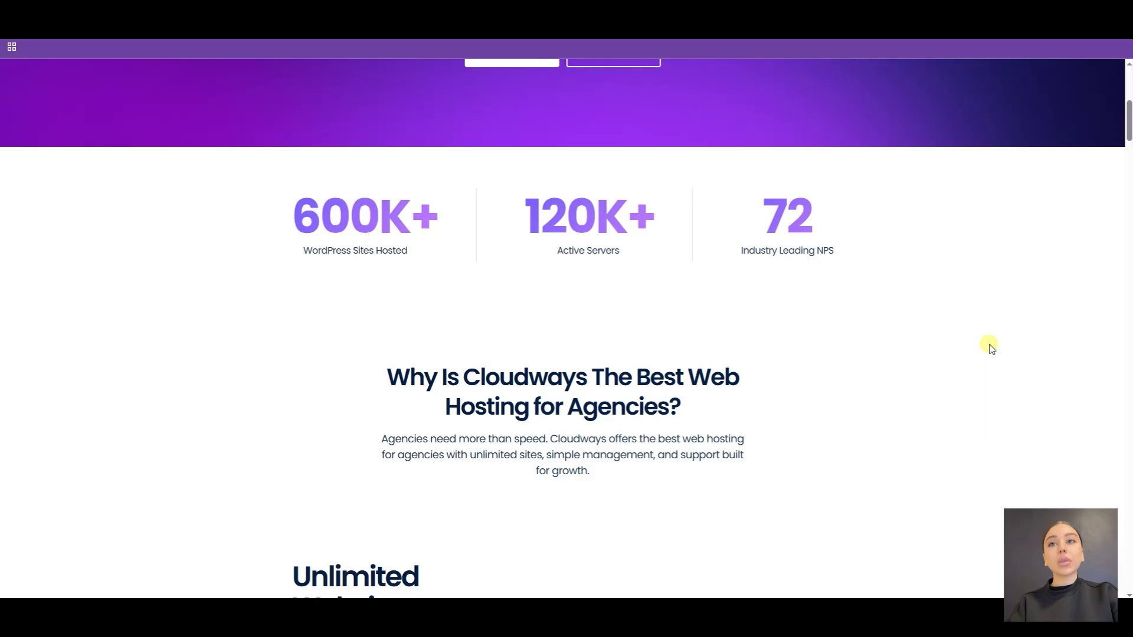
{"action": "scroll", "coordinate": [989, 347], "scroll_direction": "down", "scroll_amount": 2}
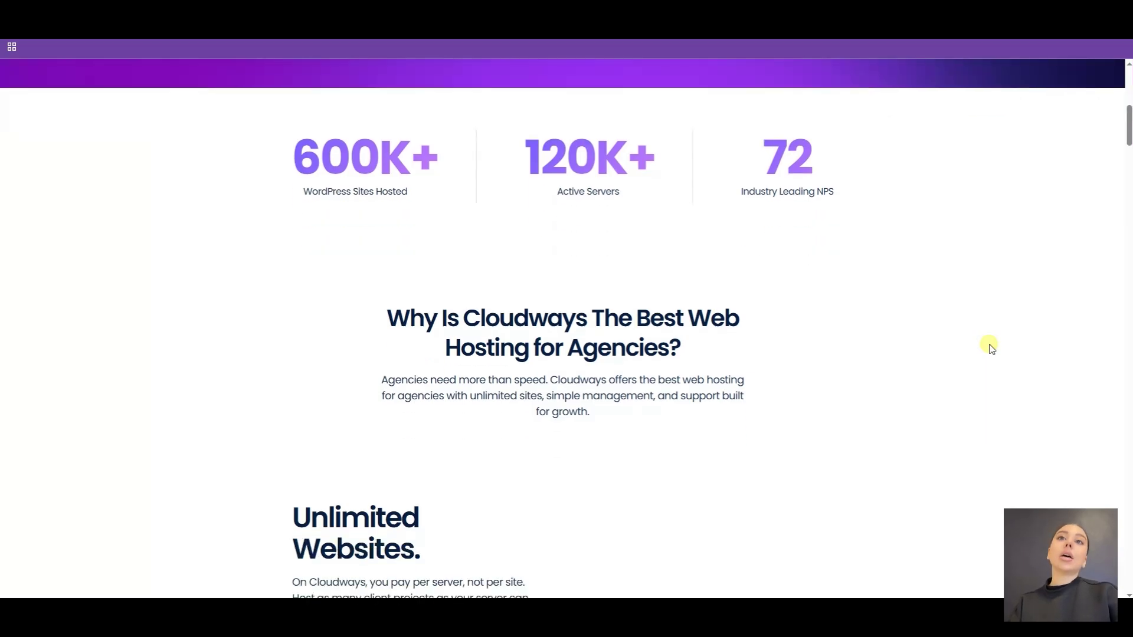
{"action": "scroll", "coordinate": [989, 347], "scroll_direction": "down", "scroll_amount": 2}
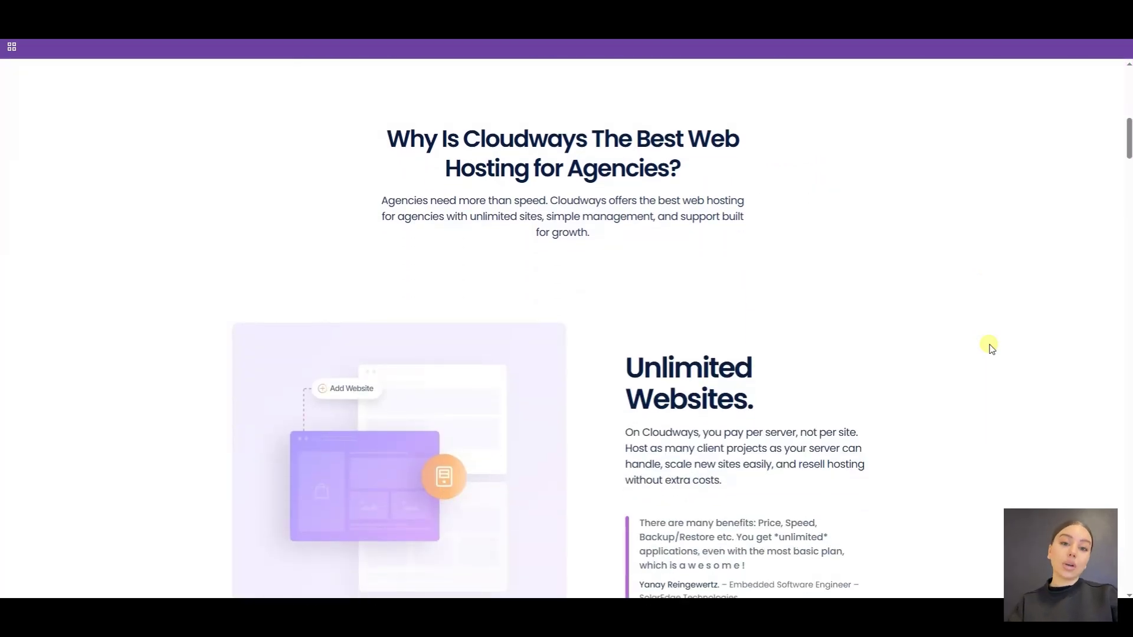
{"action": "scroll", "coordinate": [989, 347], "scroll_direction": "down", "scroll_amount": 2}
{"action": "scroll", "coordinate": [990, 347], "scroll_direction": "down", "scroll_amount": 1}
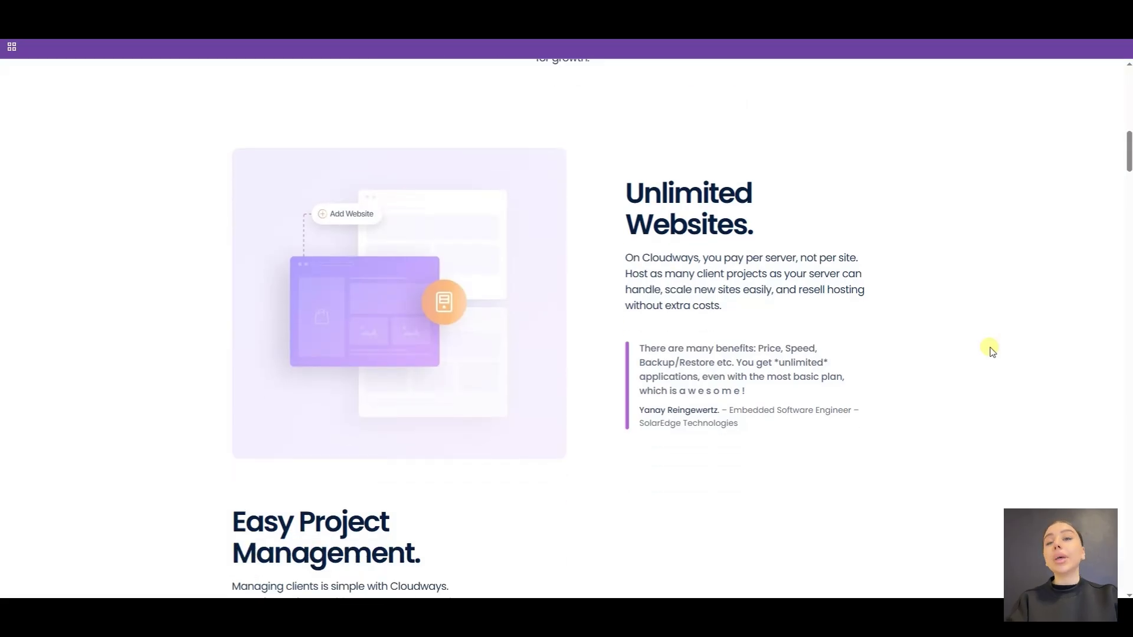
{"action": "scroll", "coordinate": [989, 347], "scroll_direction": "down", "scroll_amount": 1}
{"action": "scroll", "coordinate": [989, 350], "scroll_direction": "down", "scroll_amount": 3}
{"action": "scroll", "coordinate": [989, 349], "scroll_direction": "down", "scroll_amount": 1}
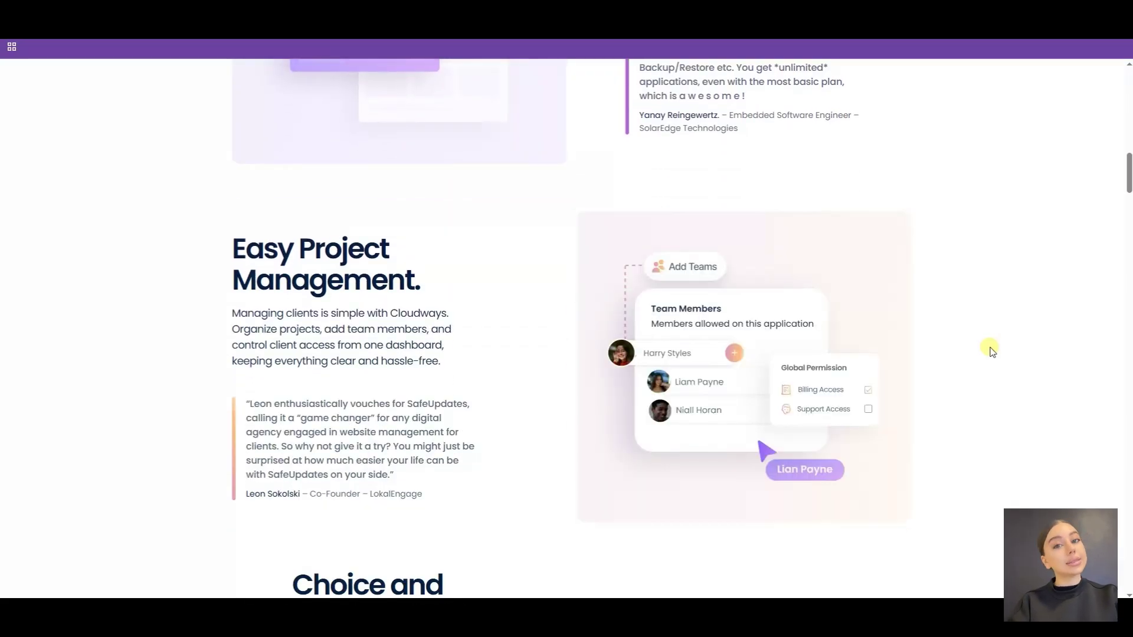
{"action": "scroll", "coordinate": [989, 350], "scroll_direction": "down", "scroll_amount": 1}
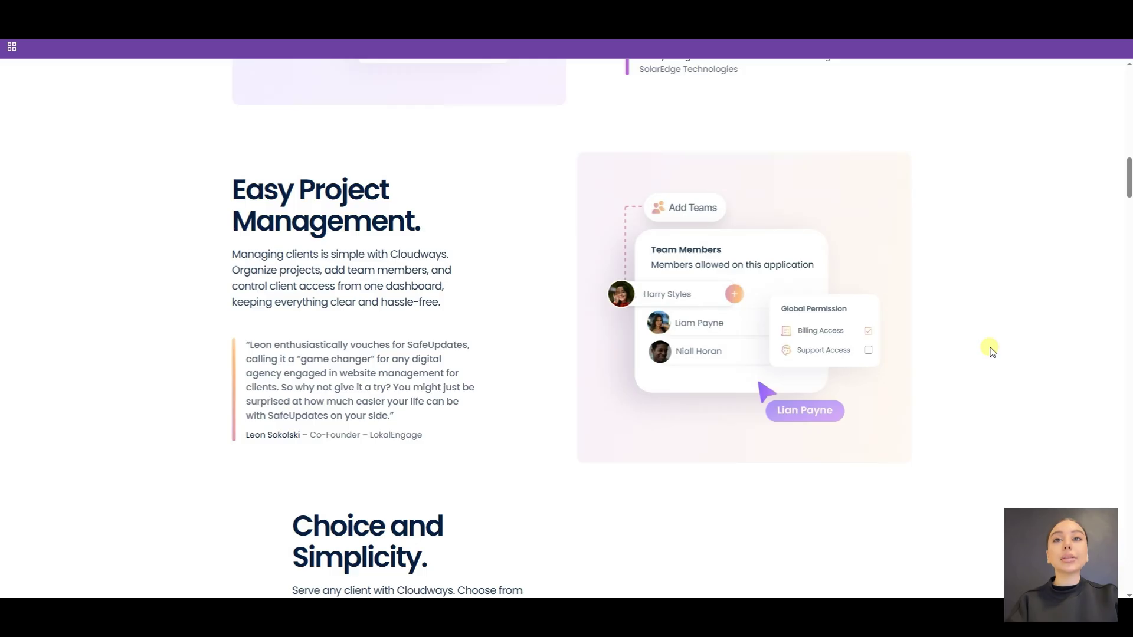
{"action": "scroll", "coordinate": [991, 349], "scroll_direction": "down", "scroll_amount": 1}
{"action": "scroll", "coordinate": [991, 349], "scroll_direction": "down", "scroll_amount": 2}
{"action": "scroll", "coordinate": [992, 350], "scroll_direction": "down", "scroll_amount": 2}
{"action": "scroll", "coordinate": [991, 349], "scroll_direction": "up", "scroll_amount": 1}
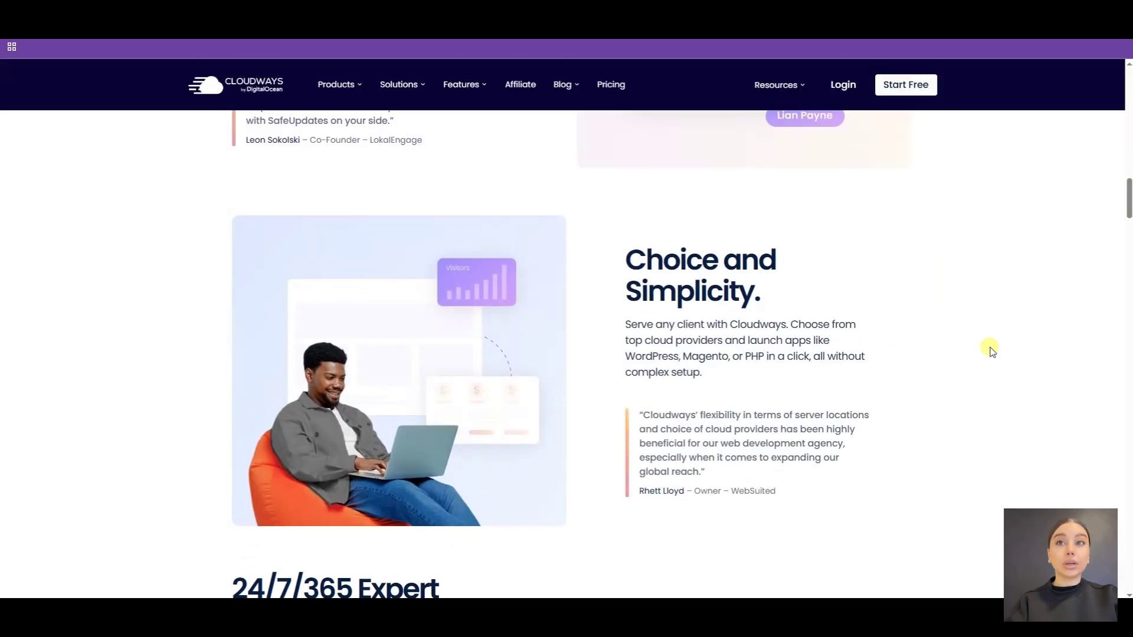
{"action": "scroll", "coordinate": [992, 349], "scroll_direction": "down", "scroll_amount": 2}
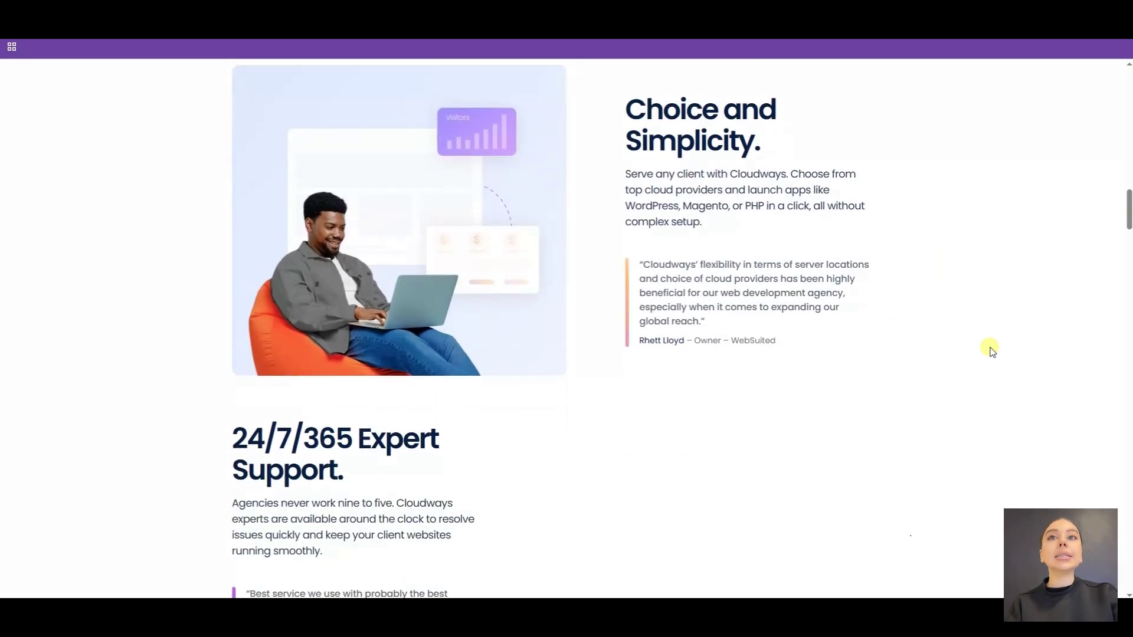
{"action": "scroll", "coordinate": [991, 350], "scroll_direction": "down", "scroll_amount": 2}
{"action": "scroll", "coordinate": [991, 351], "scroll_direction": "down", "scroll_amount": 1}
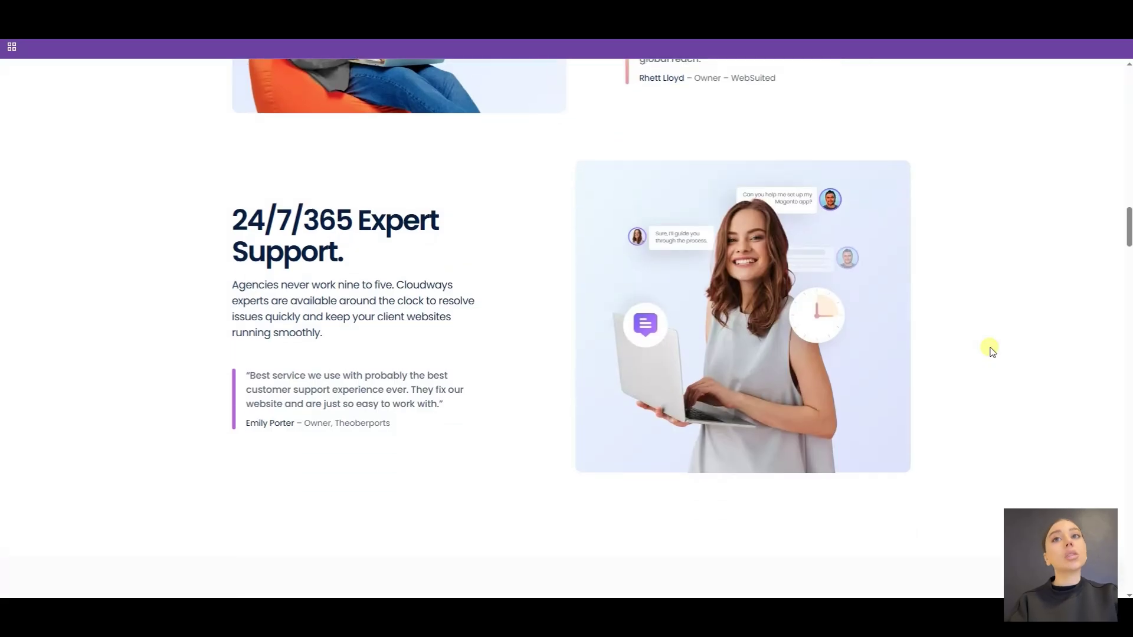
{"action": "scroll", "coordinate": [991, 349], "scroll_direction": "down", "scroll_amount": 2}
{"action": "scroll", "coordinate": [991, 350], "scroll_direction": "down", "scroll_amount": 2}
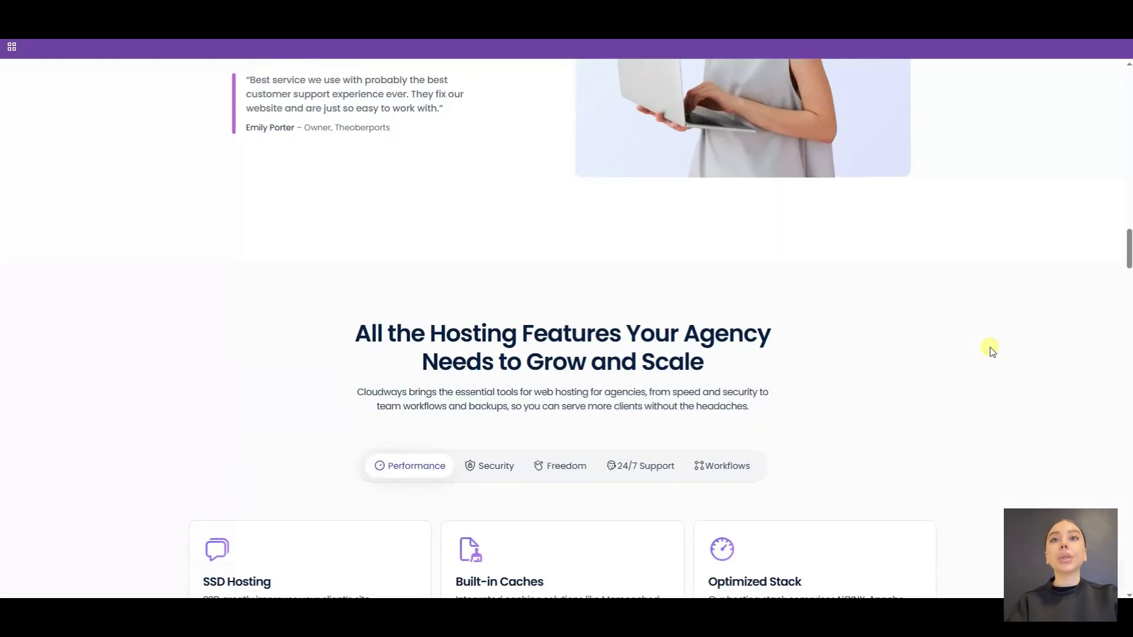
{"action": "scroll", "coordinate": [991, 350], "scroll_direction": "down", "scroll_amount": 1}
{"action": "scroll", "coordinate": [991, 350], "scroll_direction": "down", "scroll_amount": 2}
{"action": "scroll", "coordinate": [991, 350], "scroll_direction": "down", "scroll_amount": 1}
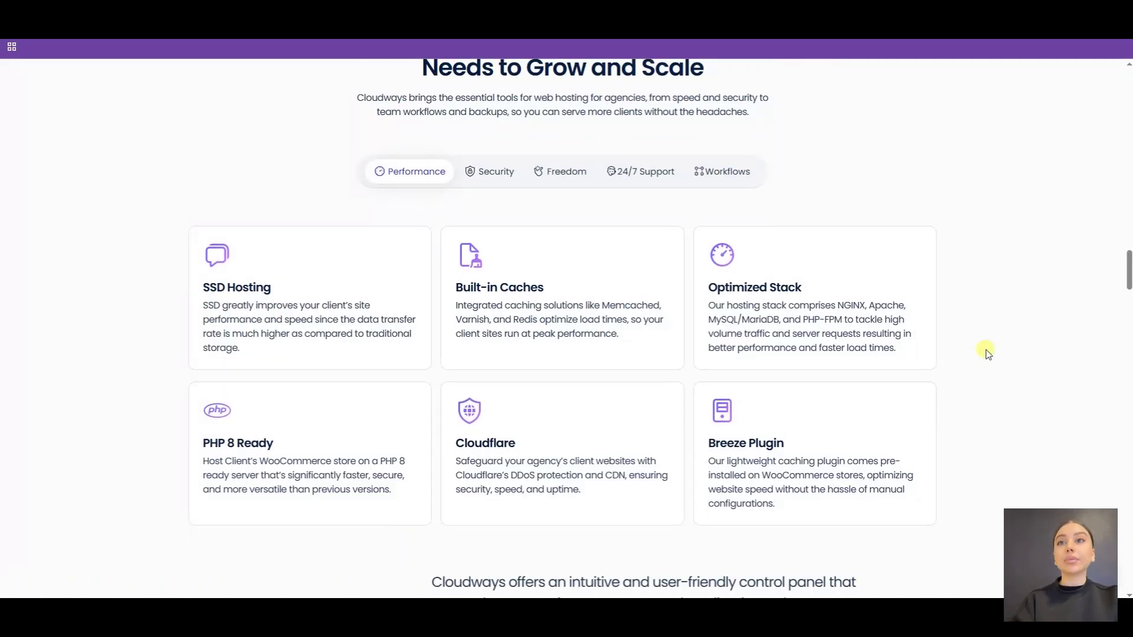
{"action": "scroll", "coordinate": [550, 273], "scroll_direction": "up", "scroll_amount": 1}
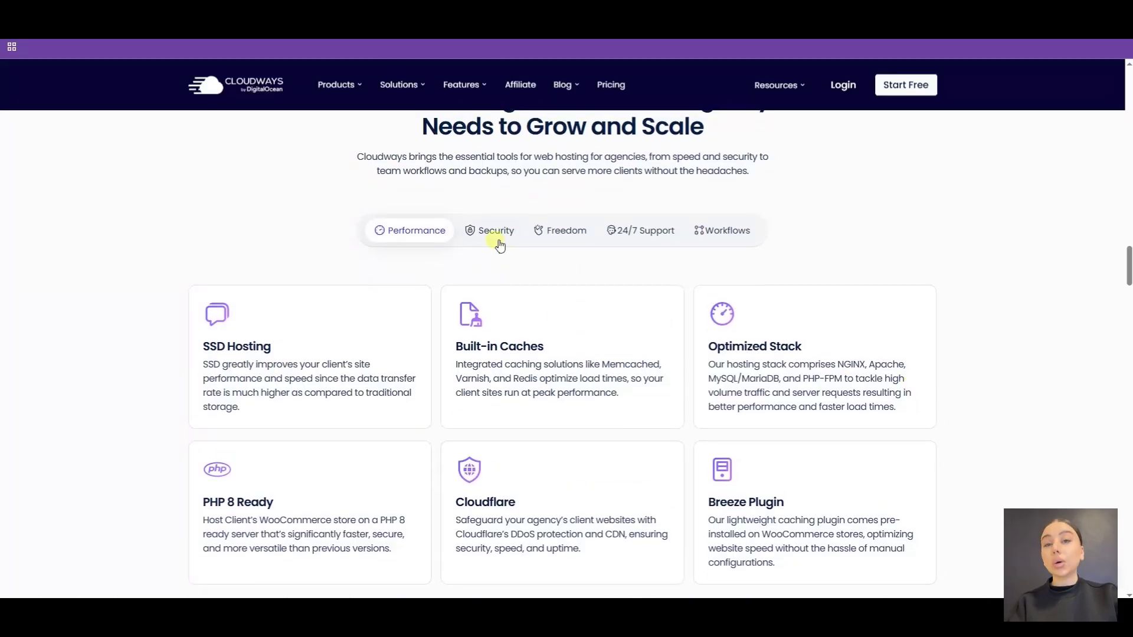
Show the agency Security, Freedom, 24/7 Support and Workflows feature groups.
{"action": "left_click", "coordinate": [494, 237]}
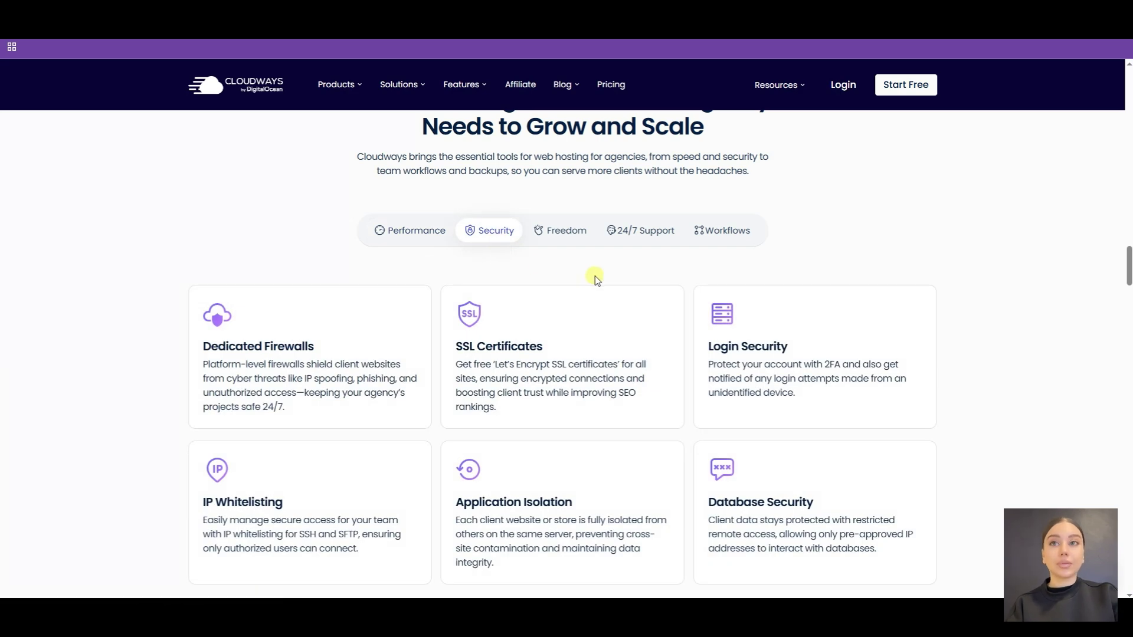
{"action": "left_click", "coordinate": [579, 242]}
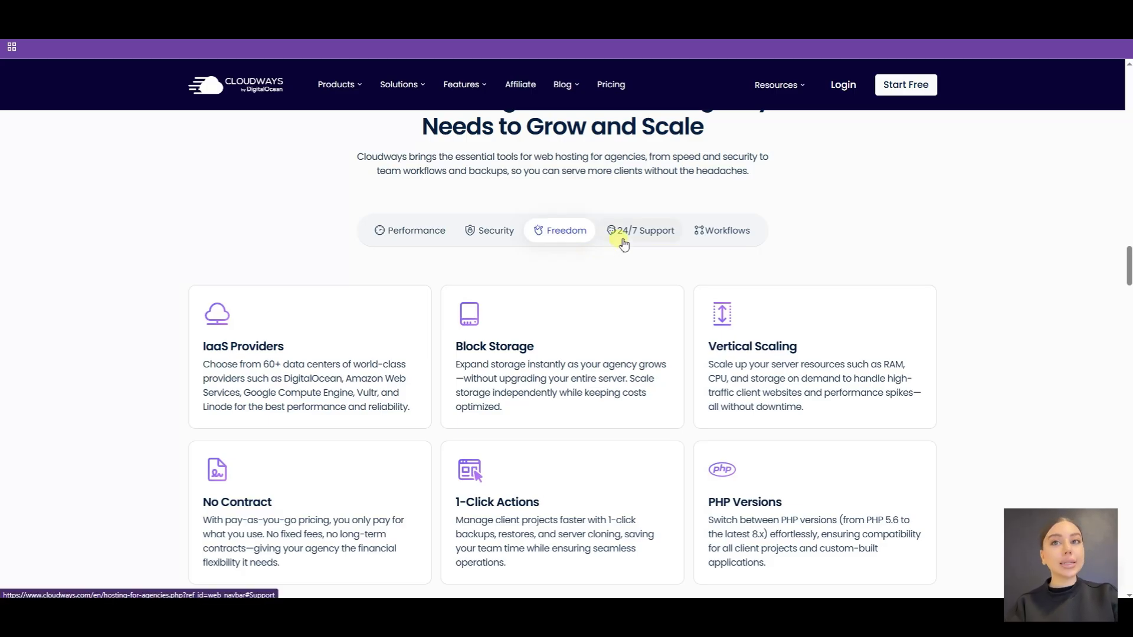
{"action": "left_click", "coordinate": [619, 243]}
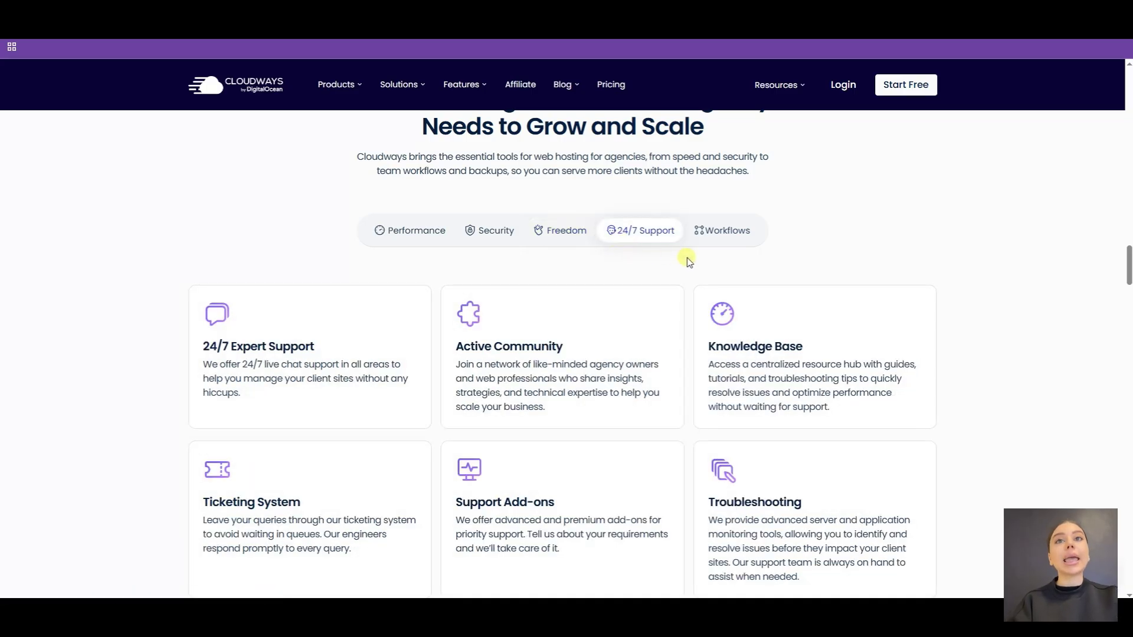
{"action": "left_click", "coordinate": [714, 240]}
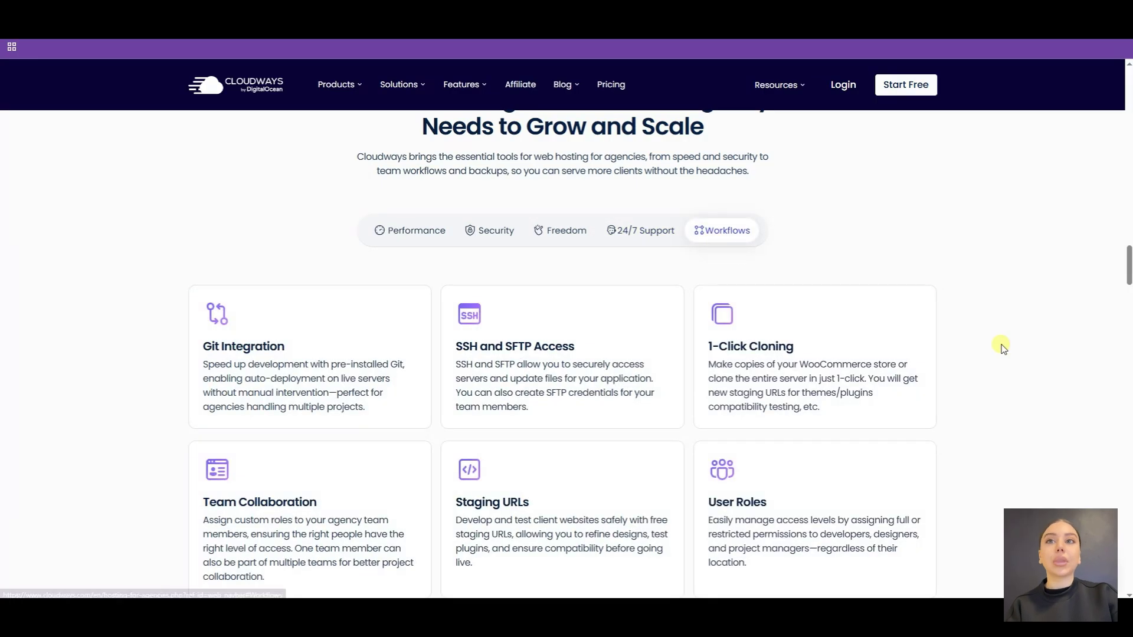
{"action": "scroll", "coordinate": [1046, 357], "scroll_direction": "down", "scroll_amount": 2}
{"action": "scroll", "coordinate": [1047, 355], "scroll_direction": "down", "scroll_amount": 2}
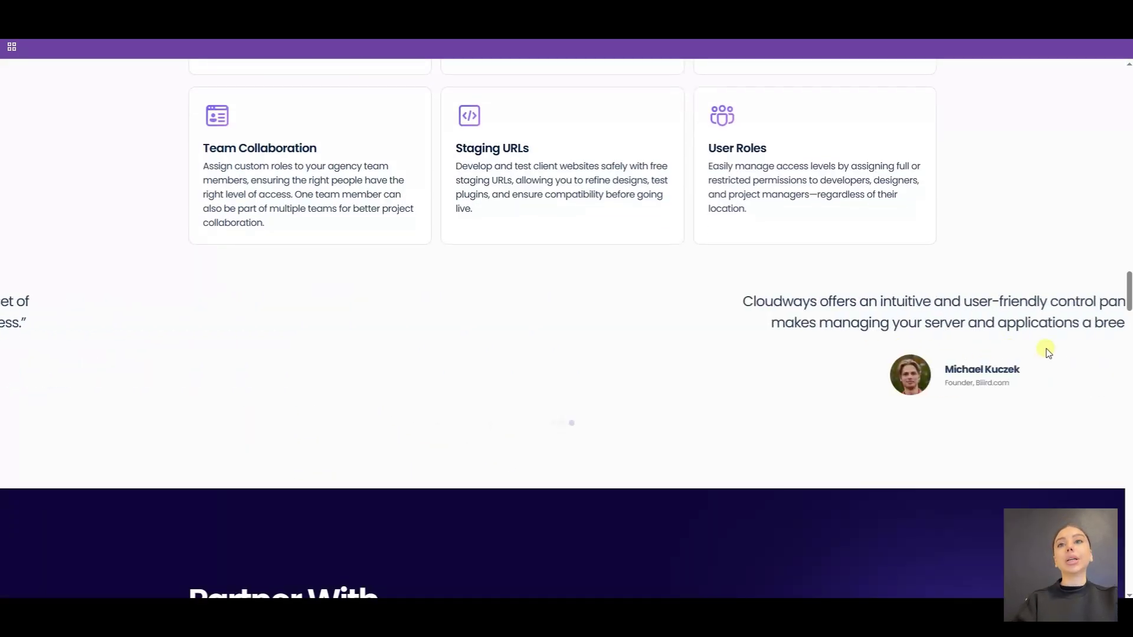
{"action": "scroll", "coordinate": [1047, 351], "scroll_direction": "down", "scroll_amount": 3}
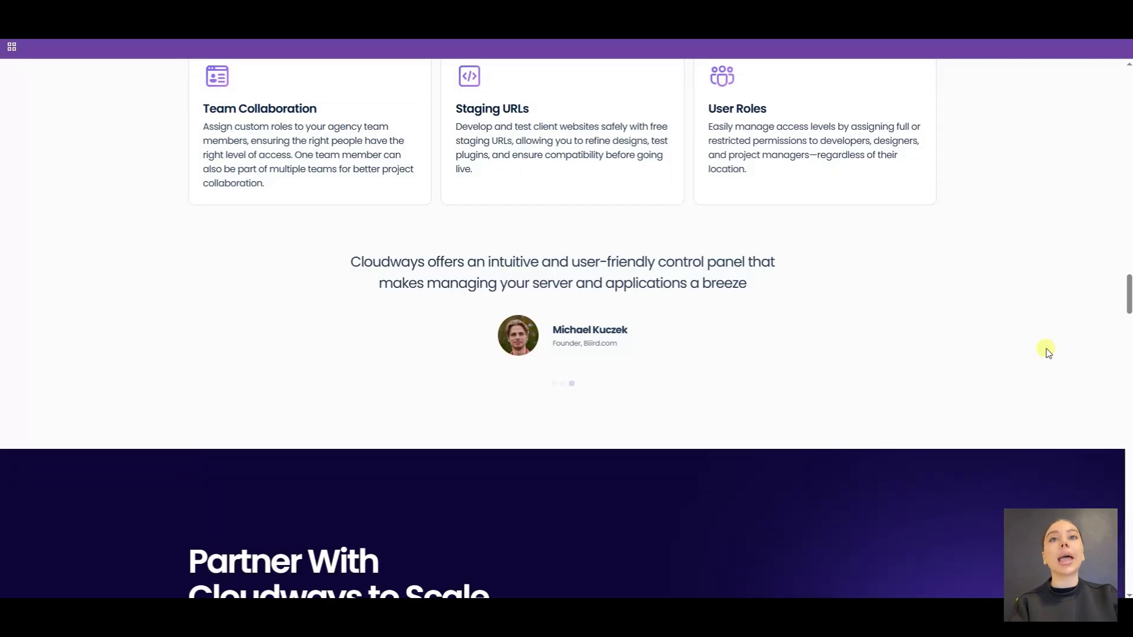
{"action": "scroll", "coordinate": [1045, 347], "scroll_direction": "down", "scroll_amount": 1}
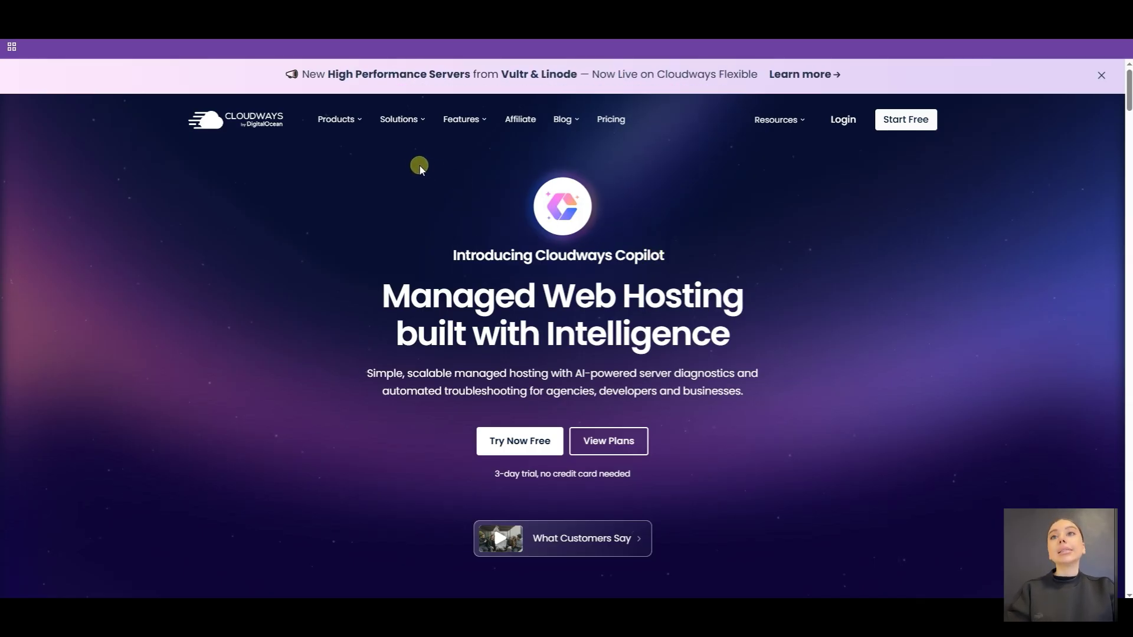
{"action": "mouse_move", "coordinate": [403, 119]}
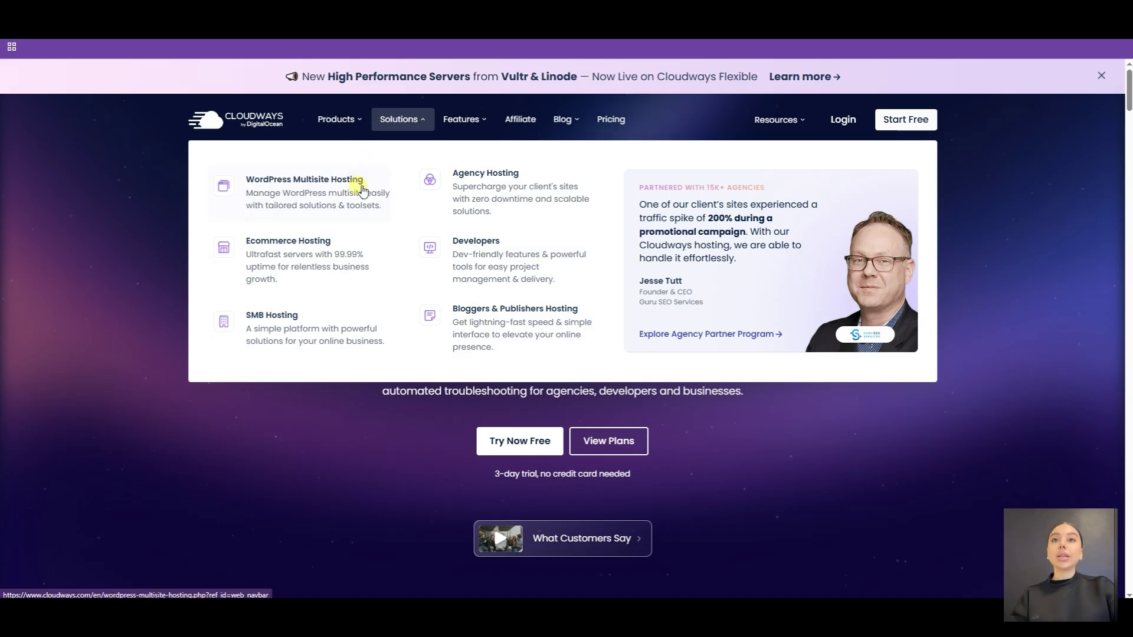
Choose WordPress Multisite Hosting from the Solutions menu.
{"action": "left_click", "coordinate": [371, 217]}
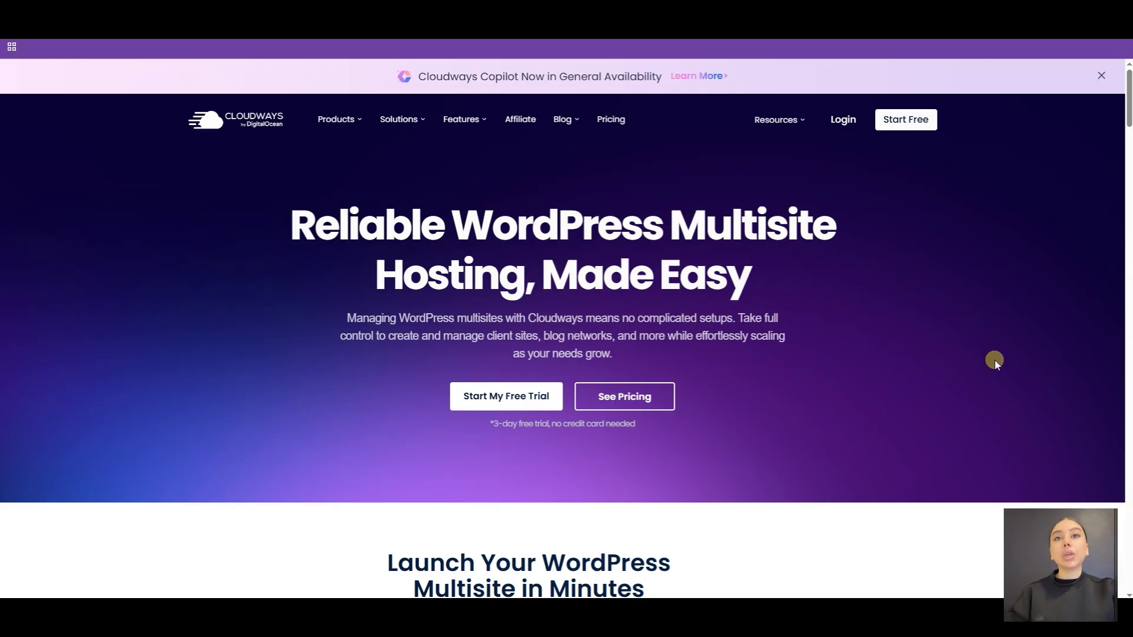
{"action": "scroll", "coordinate": [994, 361], "scroll_direction": "down", "scroll_amount": 2}
{"action": "scroll", "coordinate": [993, 362], "scroll_direction": "down", "scroll_amount": 2}
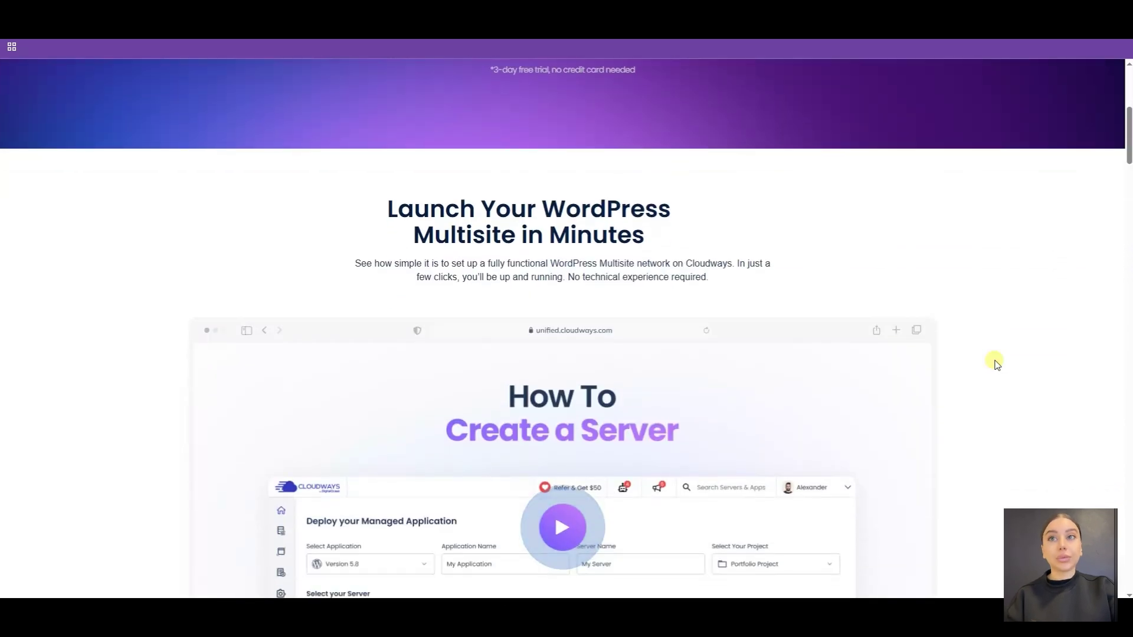
{"action": "scroll", "coordinate": [995, 364], "scroll_direction": "down", "scroll_amount": 1}
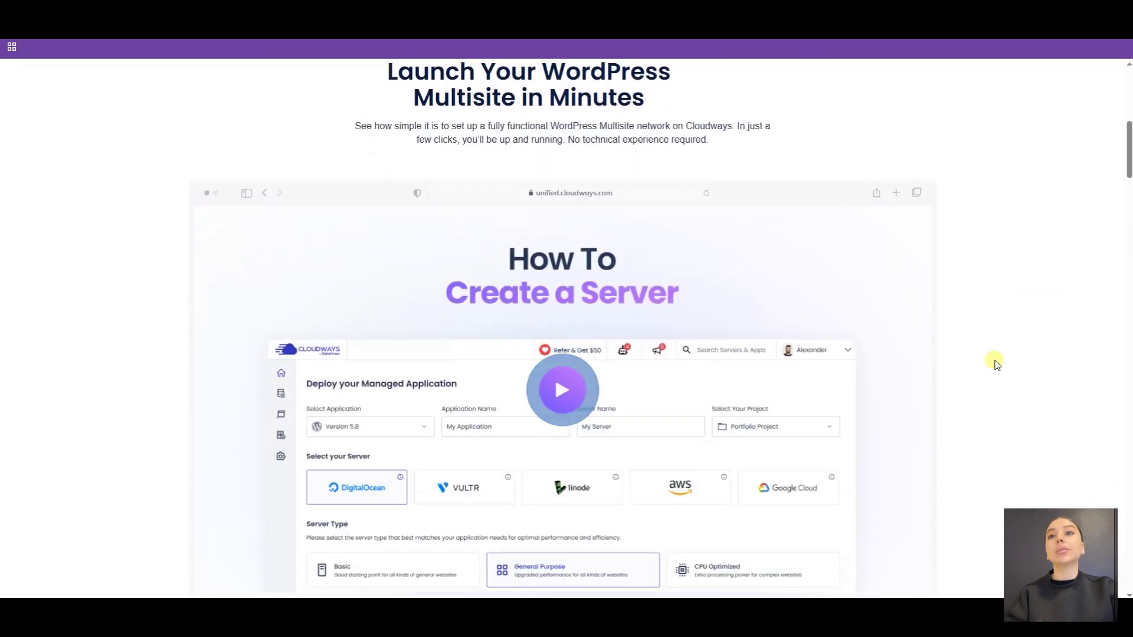
{"action": "scroll", "coordinate": [992, 364], "scroll_direction": "down", "scroll_amount": 1}
Play the 'How To Create a Server' video on the Multisite page.
{"action": "left_click", "coordinate": [594, 351]}
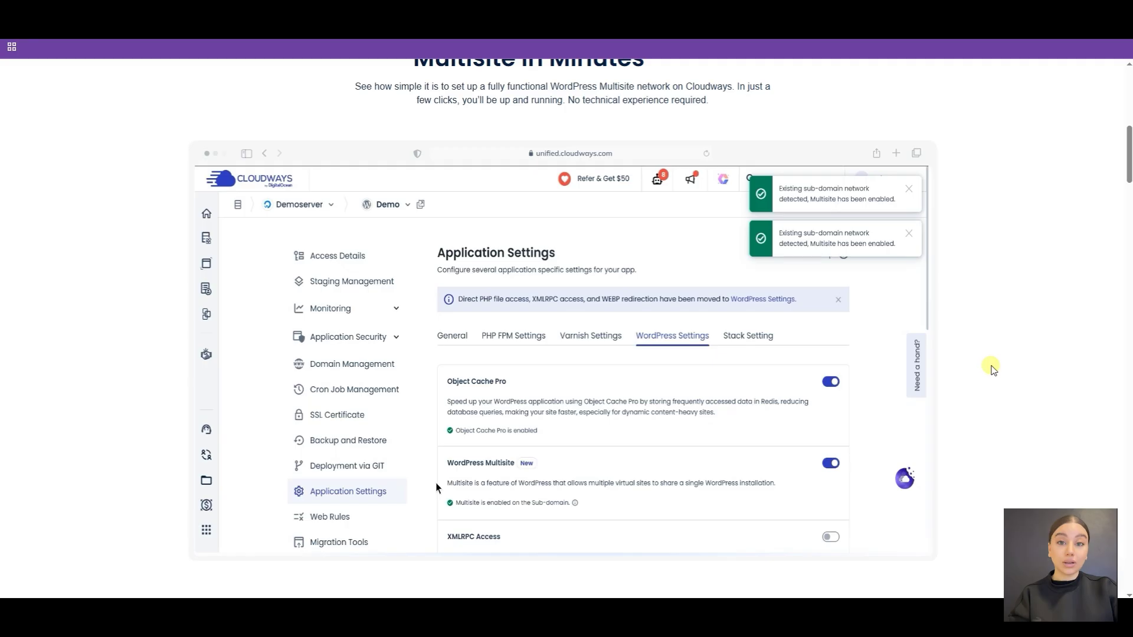
{"action": "scroll", "coordinate": [992, 369], "scroll_direction": "down", "scroll_amount": 1}
{"action": "scroll", "coordinate": [996, 369], "scroll_direction": "down", "scroll_amount": 3}
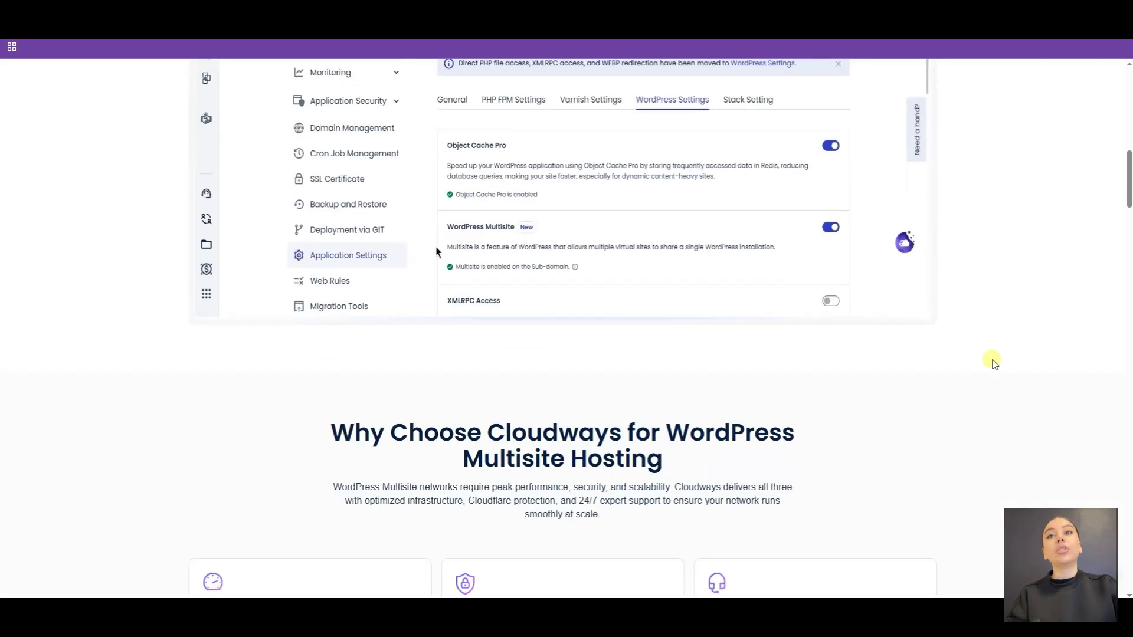
{"action": "scroll", "coordinate": [1004, 370], "scroll_direction": "down", "scroll_amount": 1}
{"action": "scroll", "coordinate": [1004, 370], "scroll_direction": "down", "scroll_amount": 2}
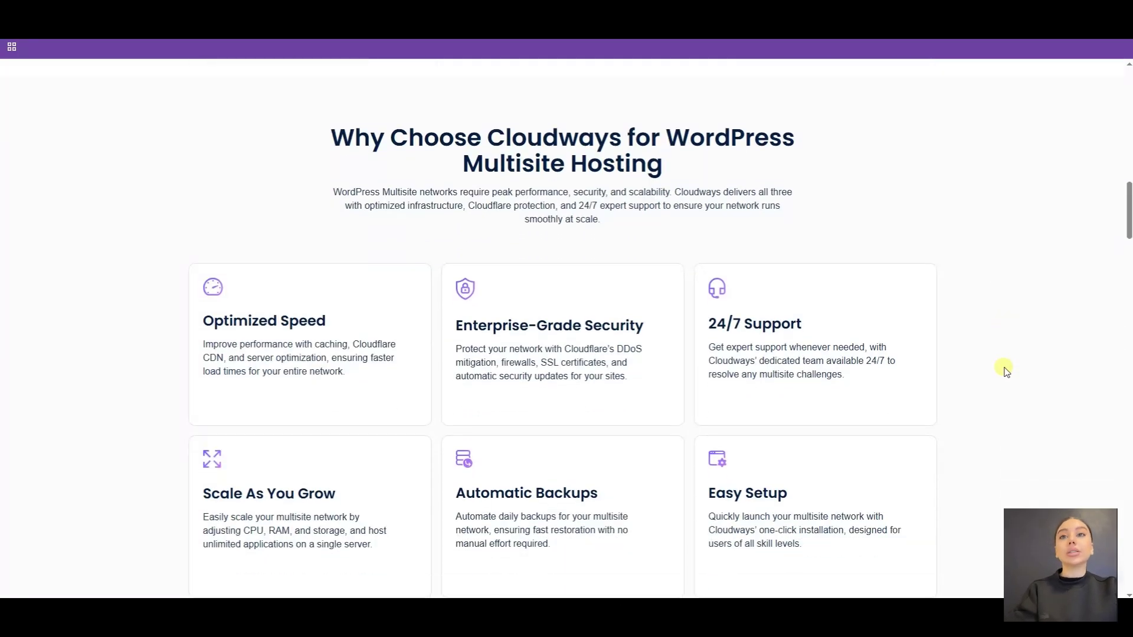
{"action": "scroll", "coordinate": [1005, 371], "scroll_direction": "down", "scroll_amount": 2}
{"action": "scroll", "coordinate": [1004, 371], "scroll_direction": "up", "scroll_amount": 1}
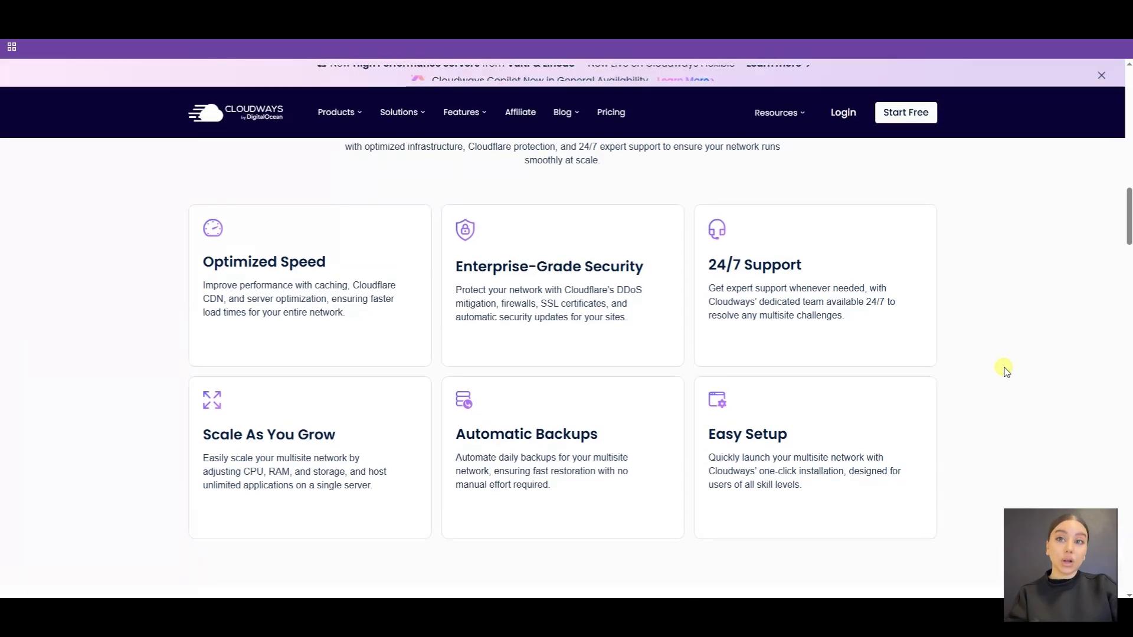
{"action": "scroll", "coordinate": [1005, 370], "scroll_direction": "down", "scroll_amount": 2}
{"action": "scroll", "coordinate": [1004, 370], "scroll_direction": "down", "scroll_amount": 2}
{"action": "scroll", "coordinate": [1005, 370], "scroll_direction": "down", "scroll_amount": 2}
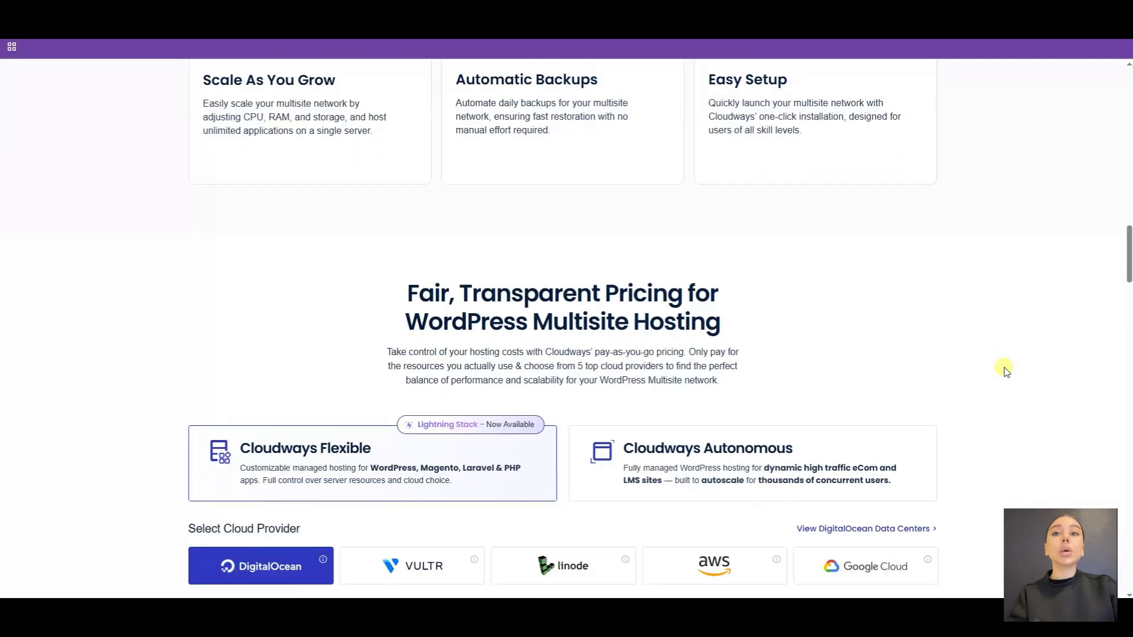
{"action": "scroll", "coordinate": [1005, 370], "scroll_direction": "down", "scroll_amount": 2}
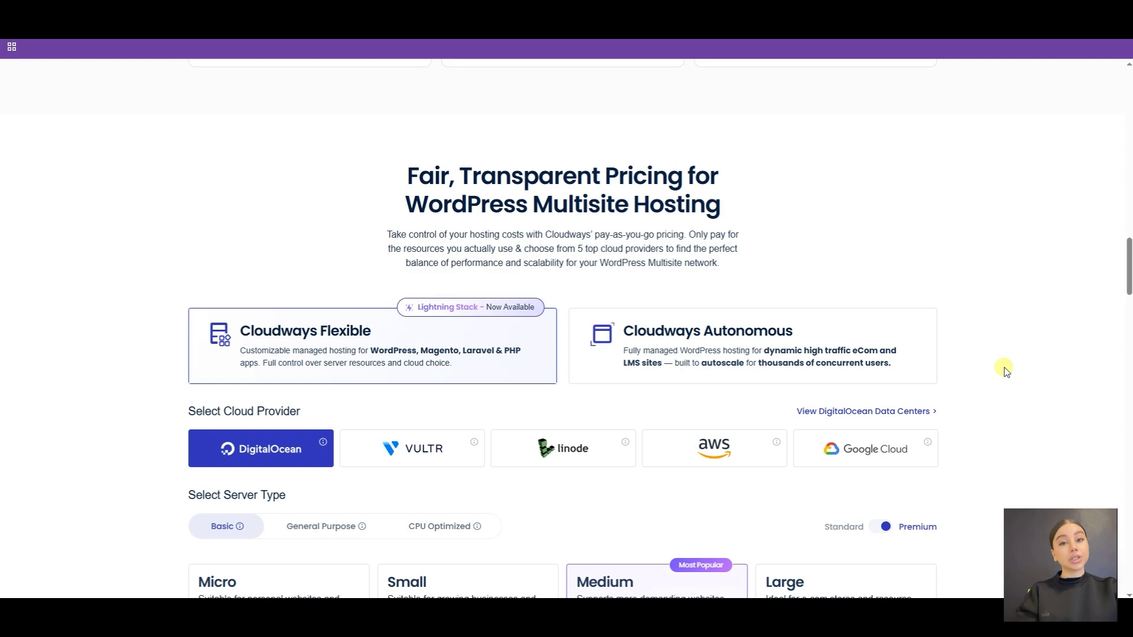
{"action": "scroll", "coordinate": [1005, 371], "scroll_direction": "down", "scroll_amount": 1}
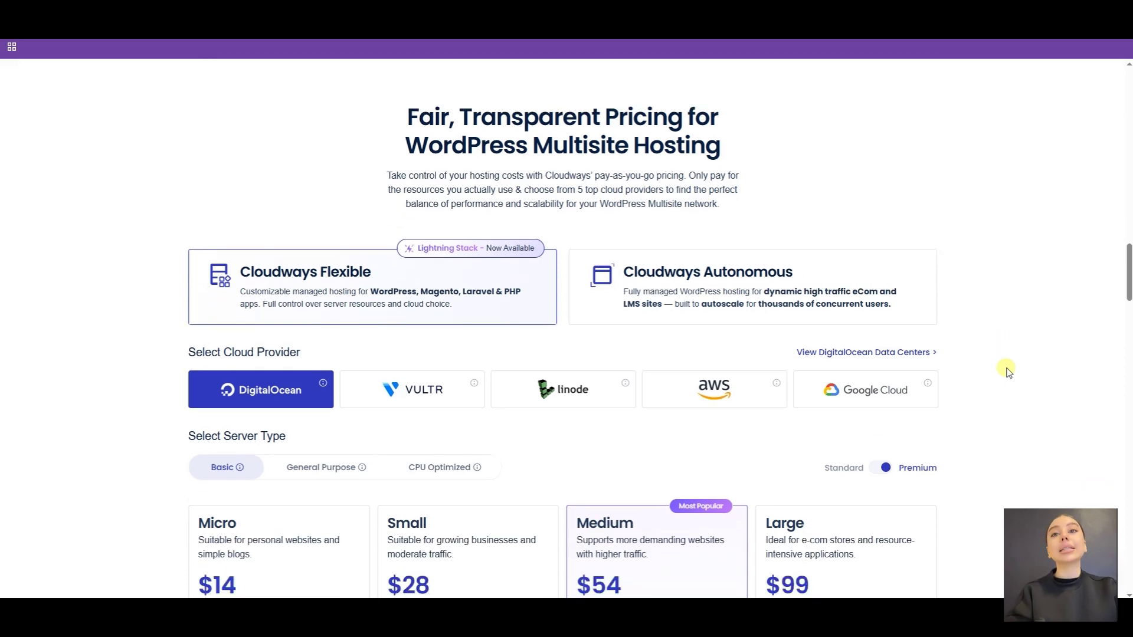
{"action": "scroll", "coordinate": [1027, 379], "scroll_direction": "down", "scroll_amount": 1}
{"action": "scroll", "coordinate": [1053, 390], "scroll_direction": "down", "scroll_amount": 4}
{"action": "scroll", "coordinate": [1057, 393], "scroll_direction": "down", "scroll_amount": 2}
{"action": "scroll", "coordinate": [1058, 396], "scroll_direction": "down", "scroll_amount": 2}
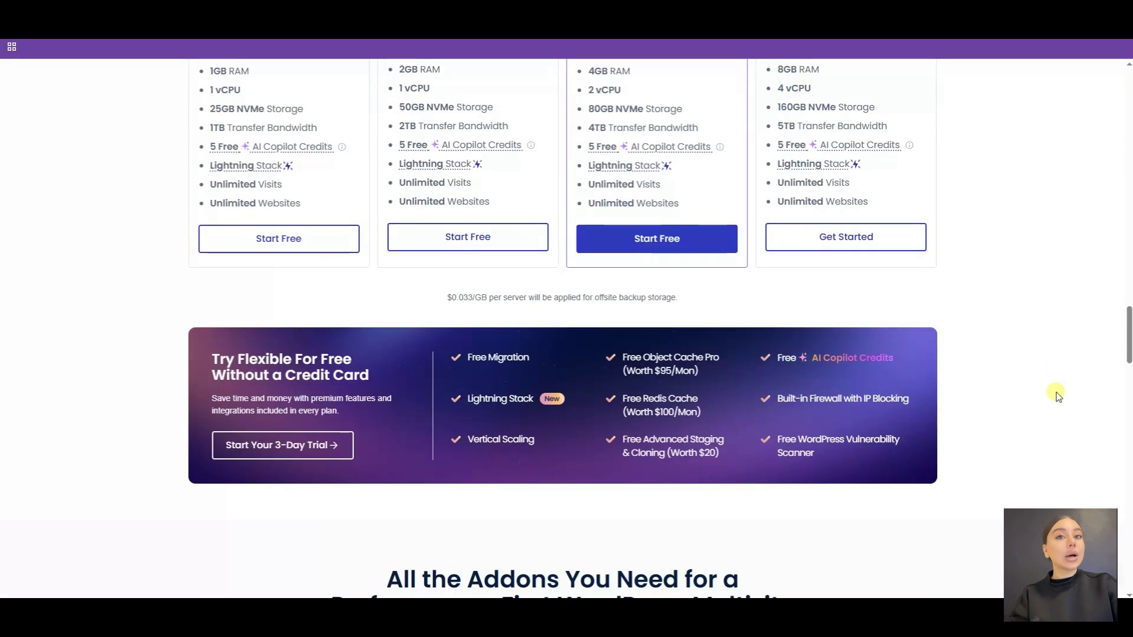
{"action": "scroll", "coordinate": [1058, 396], "scroll_direction": "down", "scroll_amount": 2}
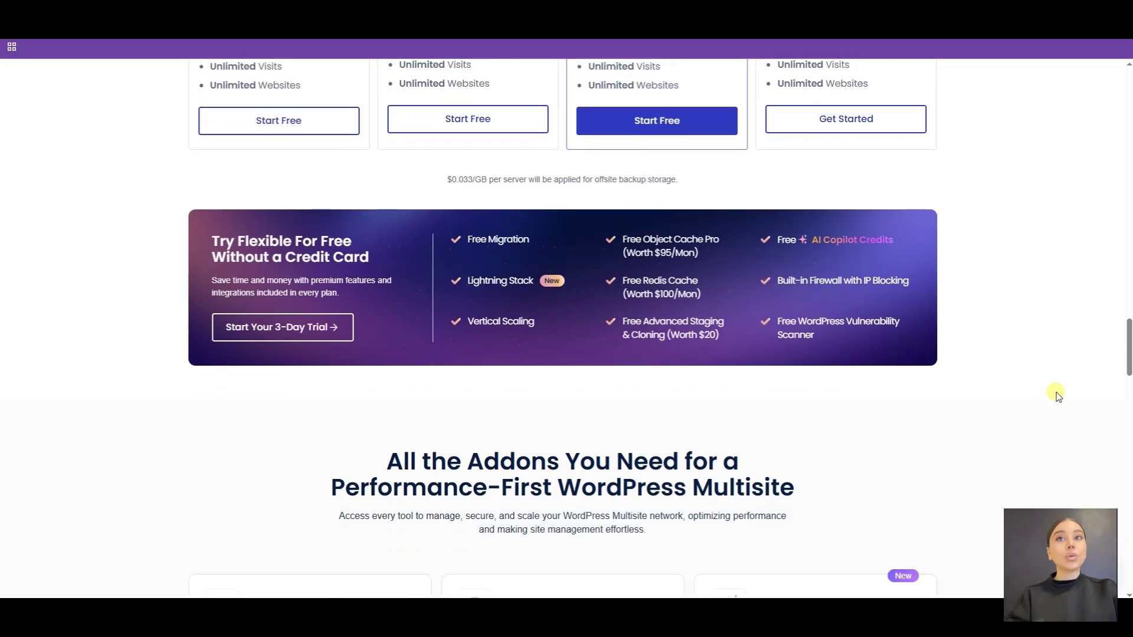
{"action": "scroll", "coordinate": [1058, 396], "scroll_direction": "down", "scroll_amount": 3}
{"action": "scroll", "coordinate": [1057, 396], "scroll_direction": "down", "scroll_amount": 1}
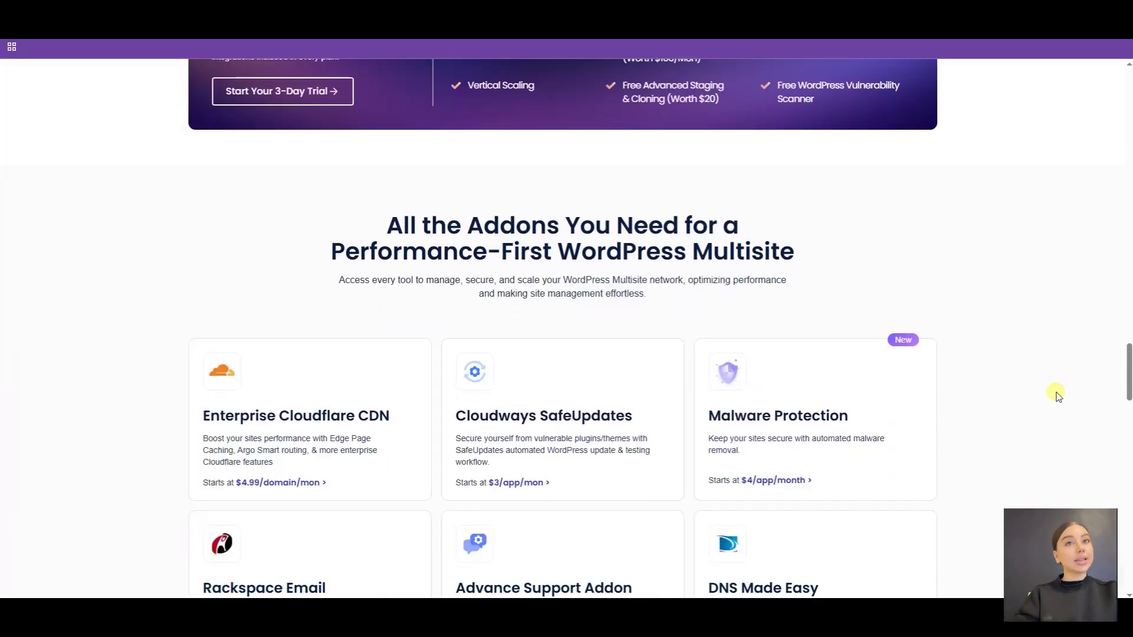
{"action": "scroll", "coordinate": [1057, 396], "scroll_direction": "down", "scroll_amount": 2}
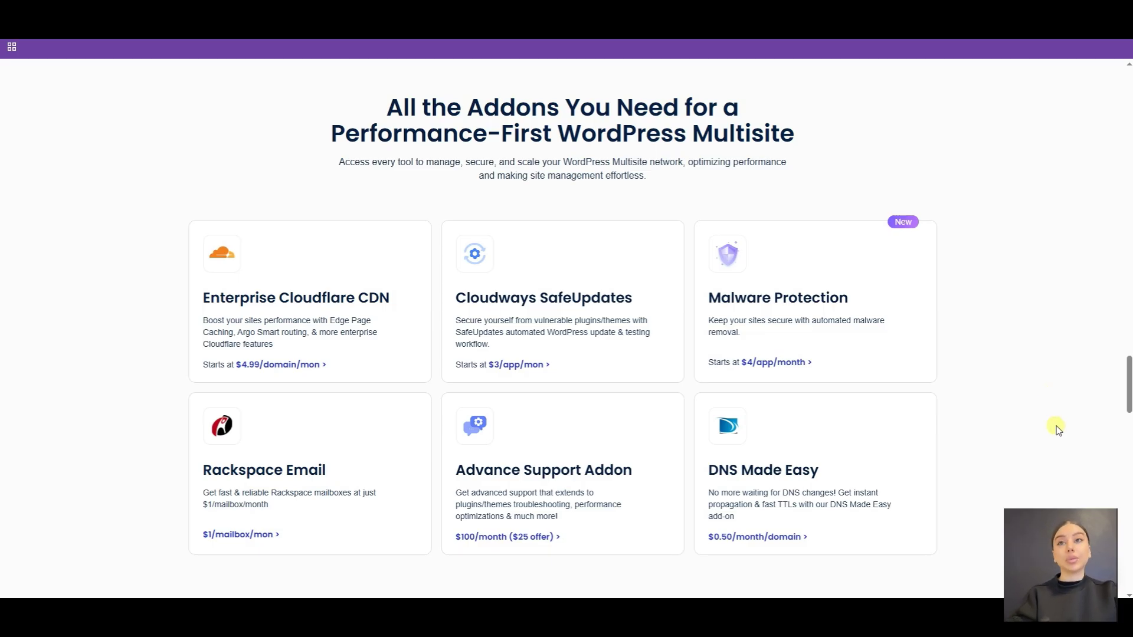
{"action": "scroll", "coordinate": [1057, 427], "scroll_direction": "down", "scroll_amount": 2}
{"action": "scroll", "coordinate": [1058, 429], "scroll_direction": "down", "scroll_amount": 2}
{"action": "scroll", "coordinate": [1060, 430], "scroll_direction": "down", "scroll_amount": 2}
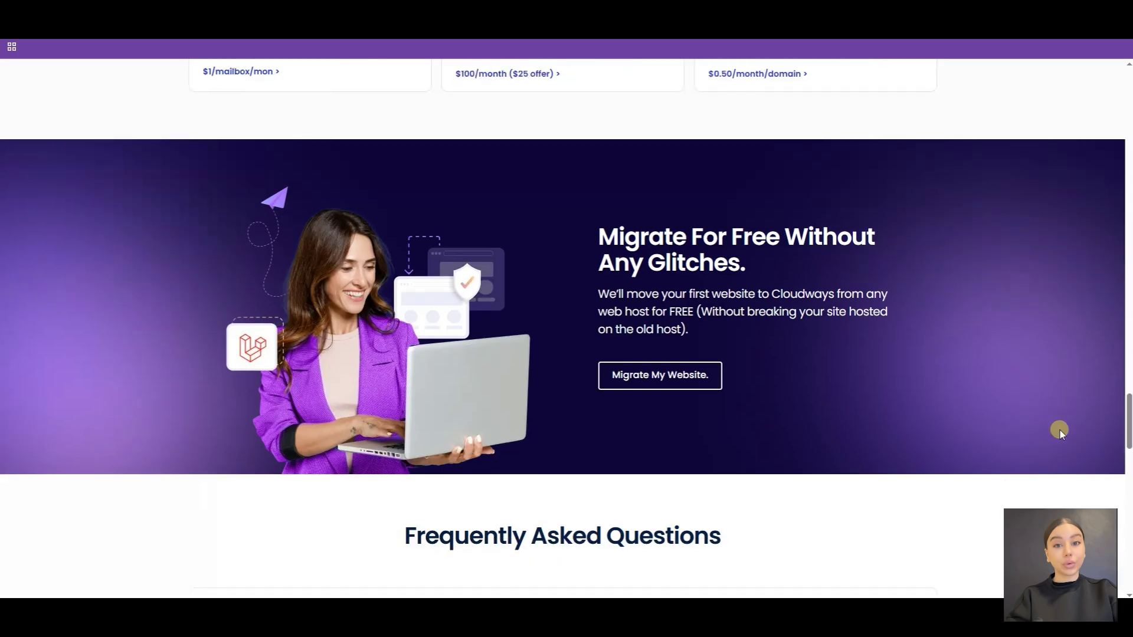